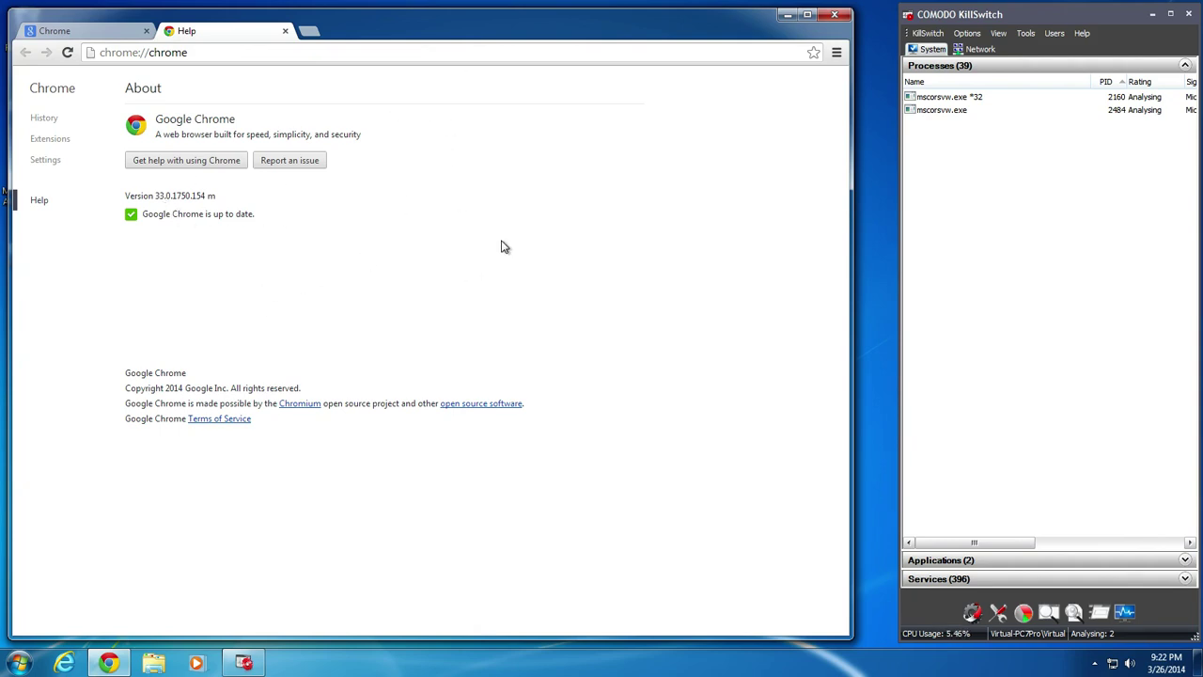
Close the About Chrome help tab and widen the browser window slightly
click(285, 31)
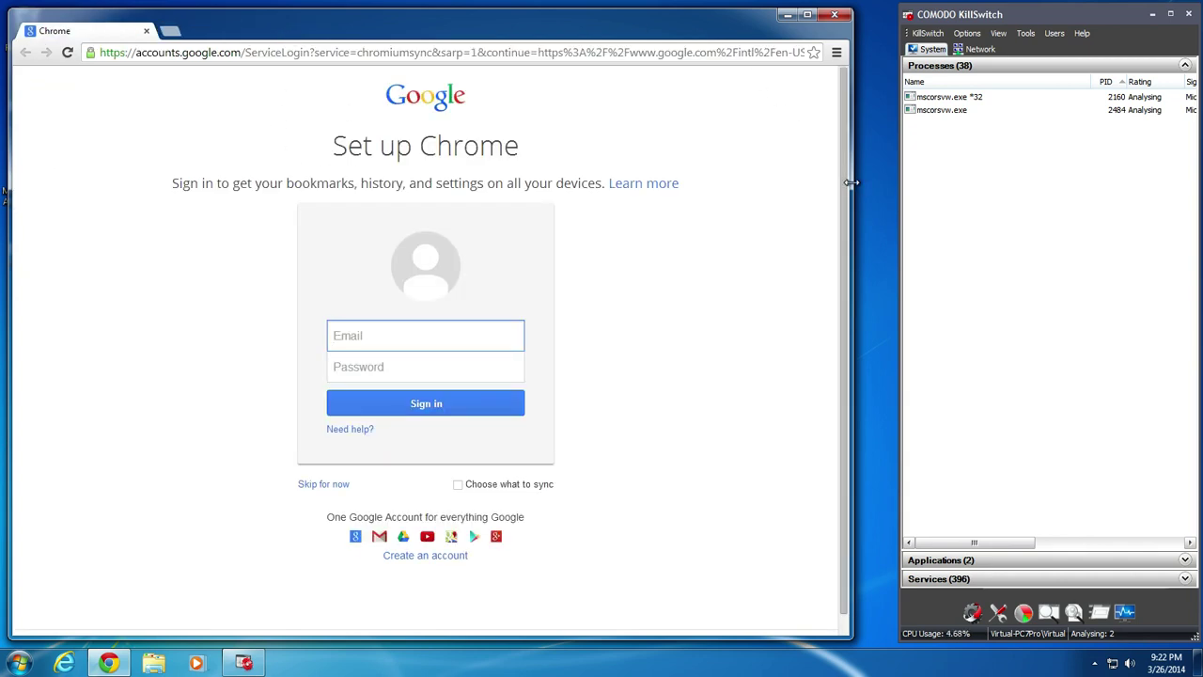
drag(851, 183, 856, 182)
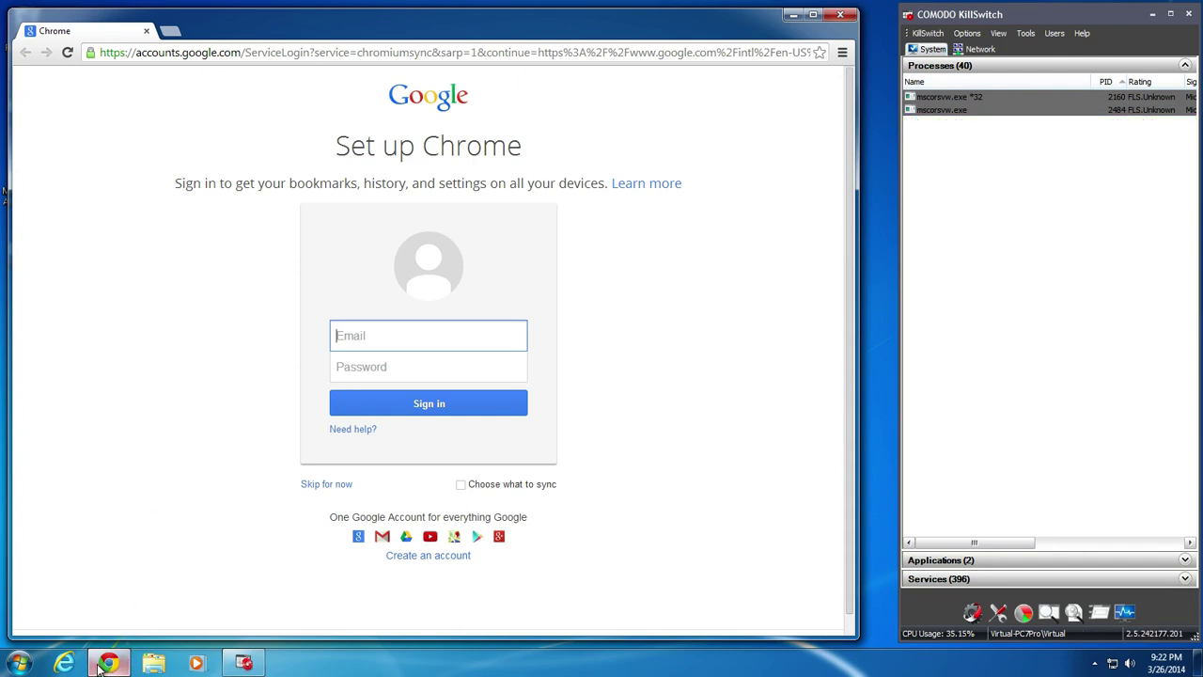
mouse_move(109, 663)
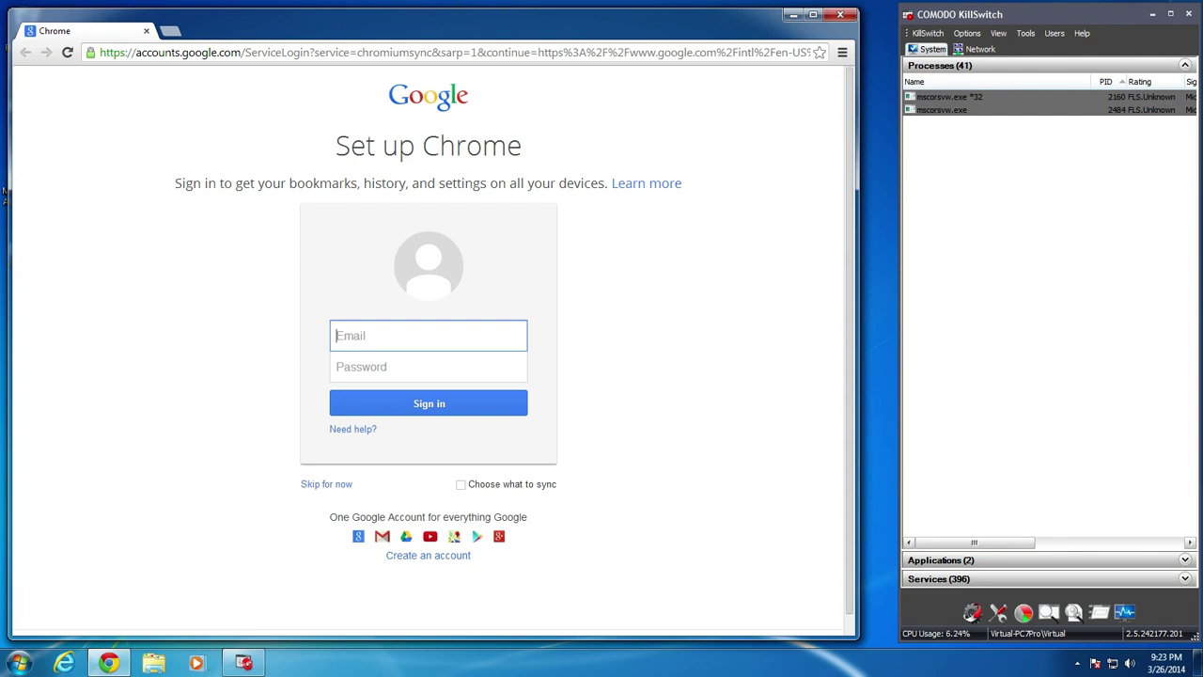
Go to malwaredomainlist.com and open its Malware Domain List table page
click(263, 53)
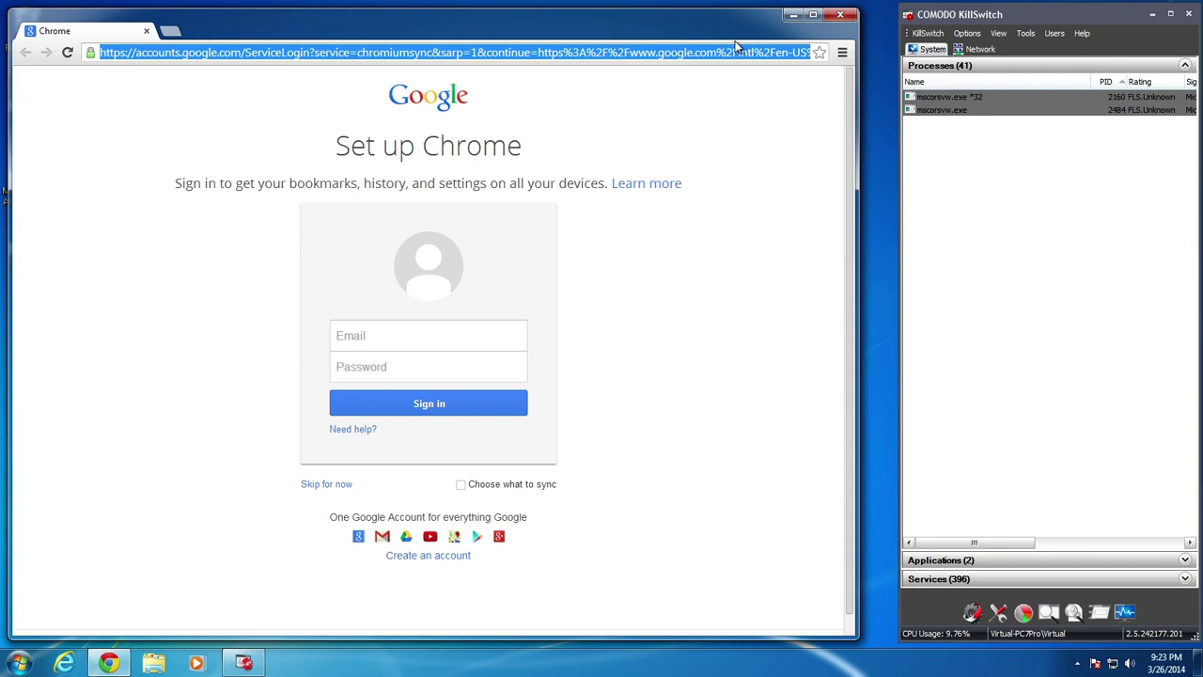
text(malwaredomainlist.com)
key(Return)
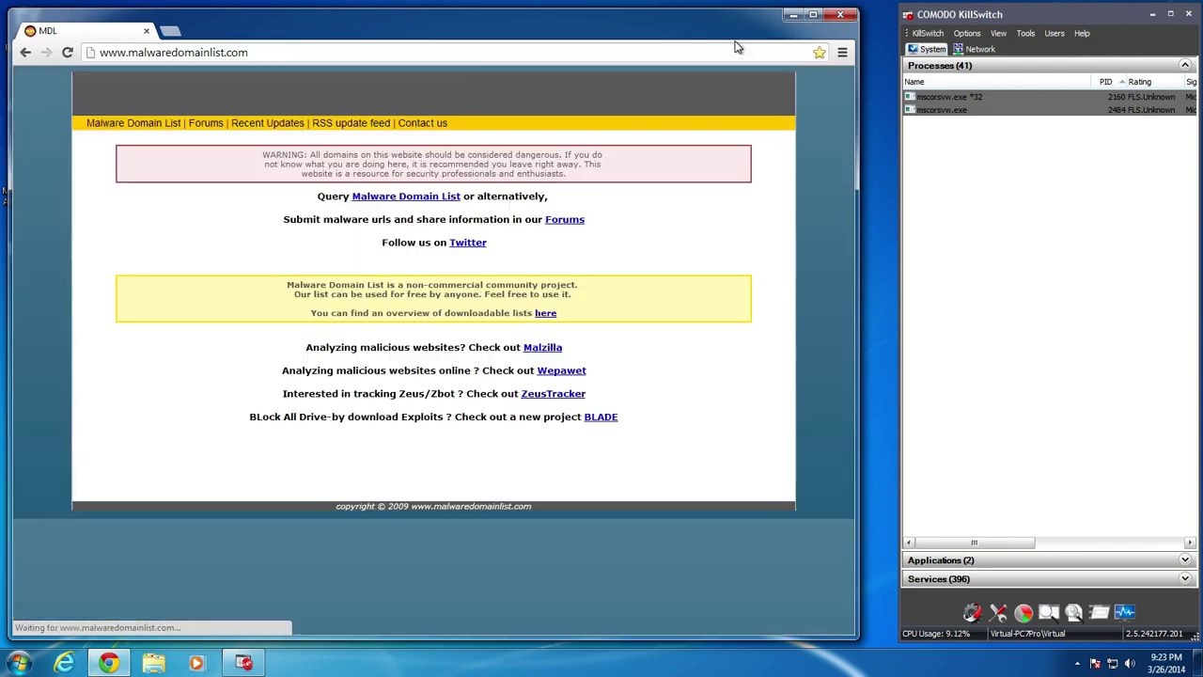
click(1033, 103)
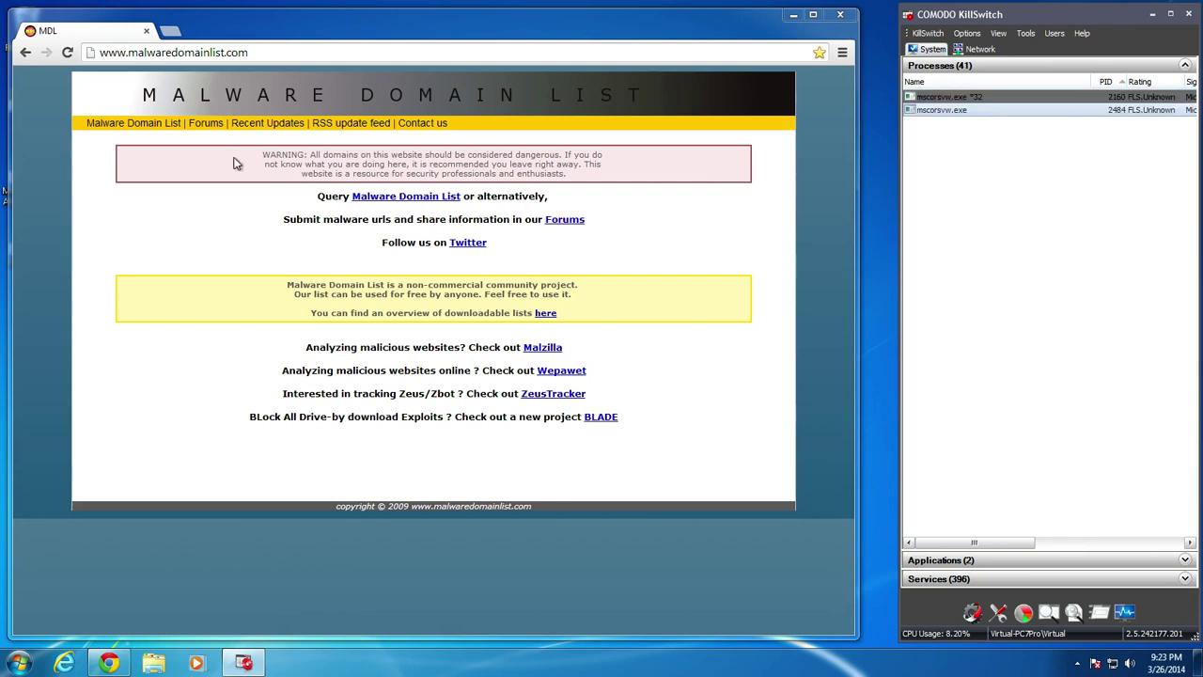
click(148, 123)
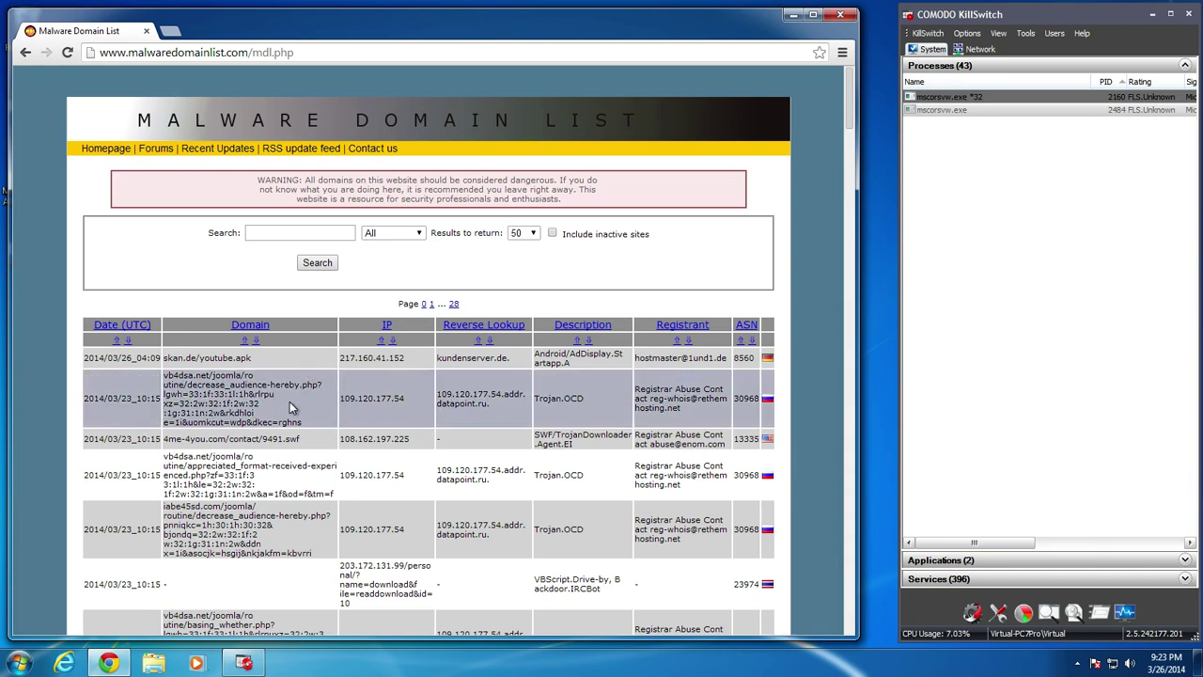
Select the vb4dsa.net domain entry in the table
scroll(188, 310, down, 3)
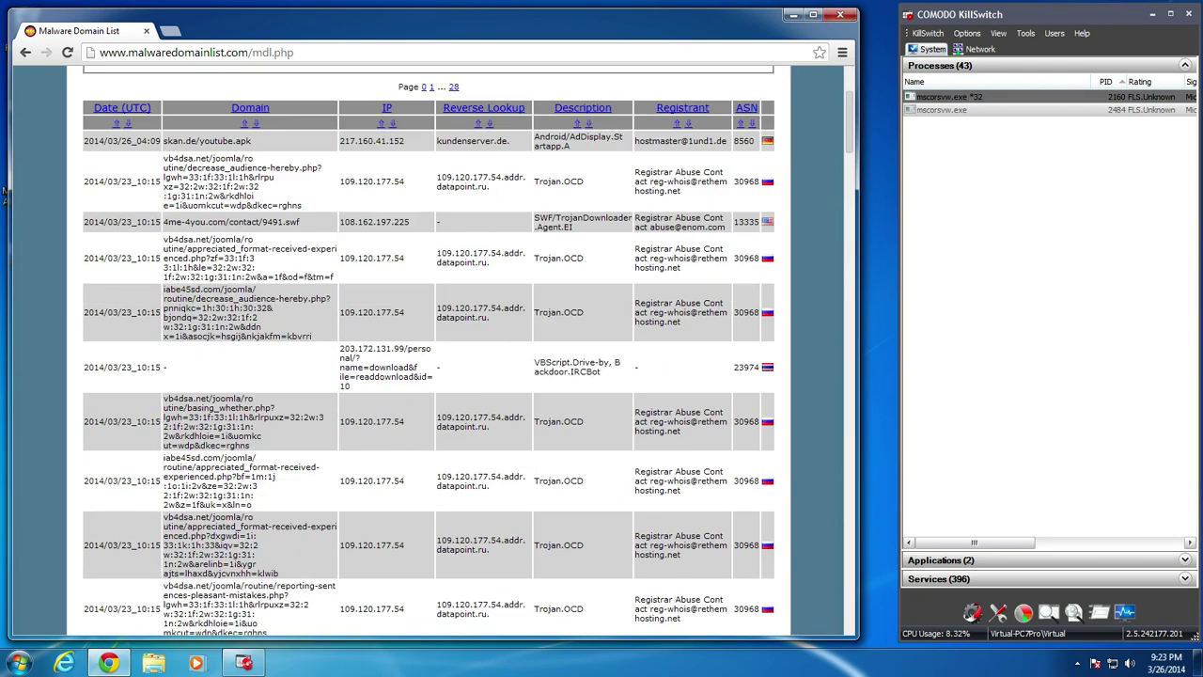
scroll(282, 349, up, 2)
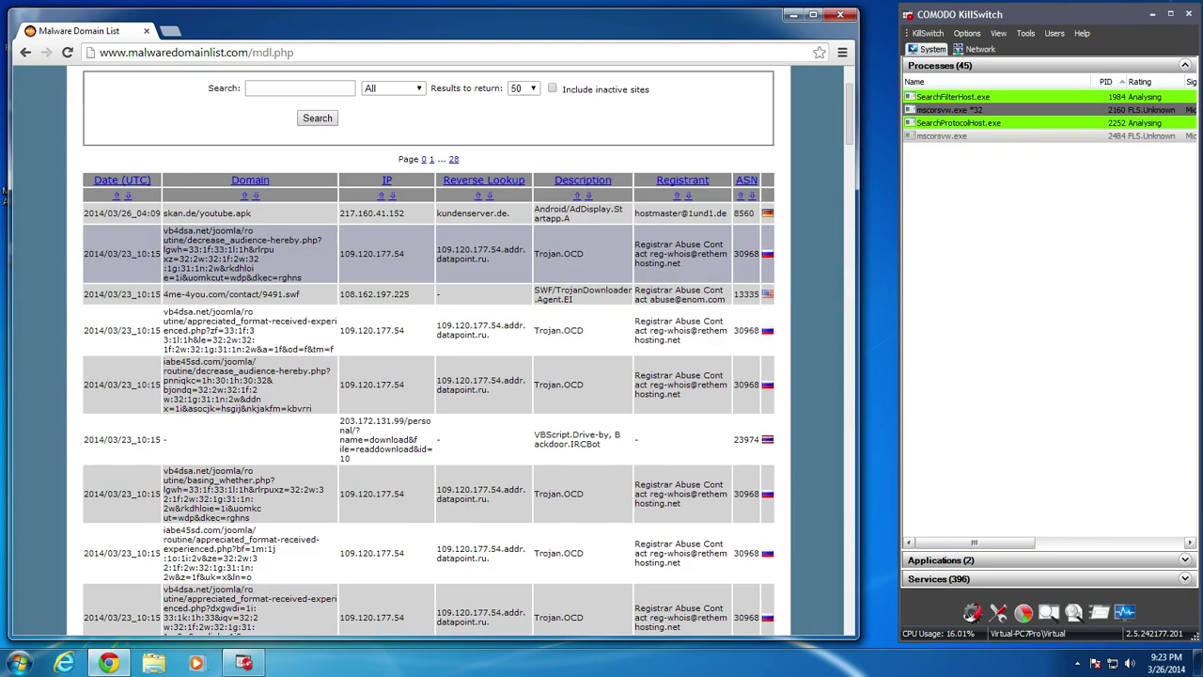
drag(304, 279, 205, 249)
triple_click(205, 249)
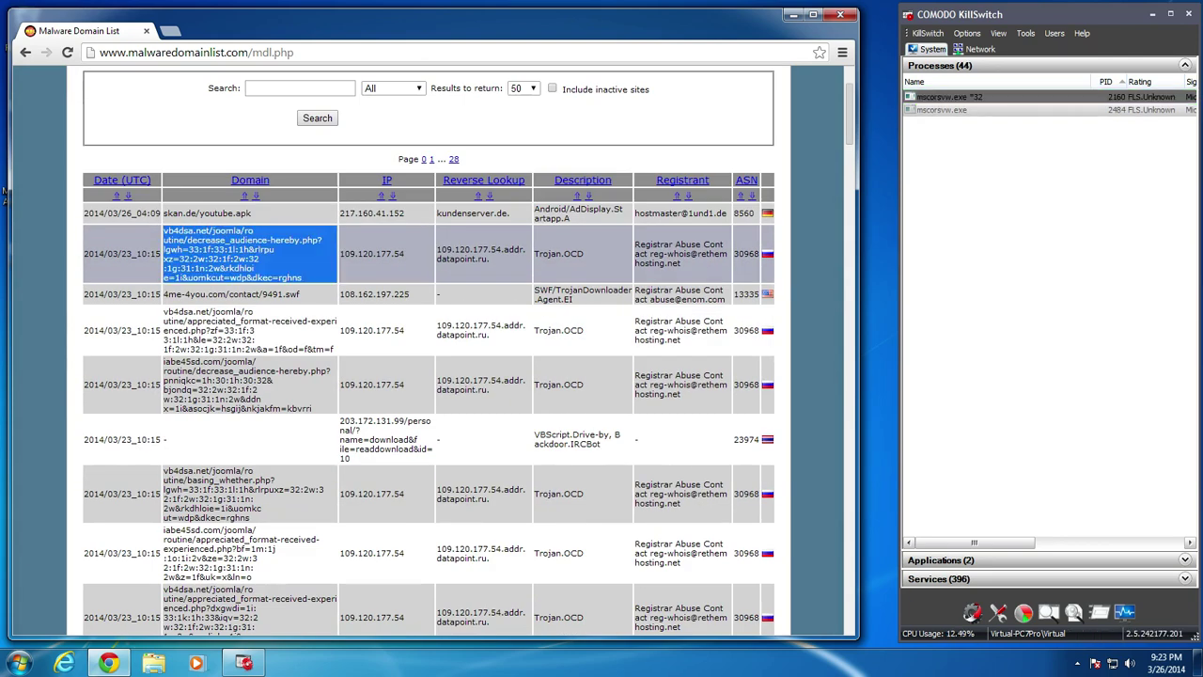
Copy the vb4dsa.net URL and load it in a new tab, where Chrome blocks it as malware
key(ctrl+c)
key(ctrl+t)
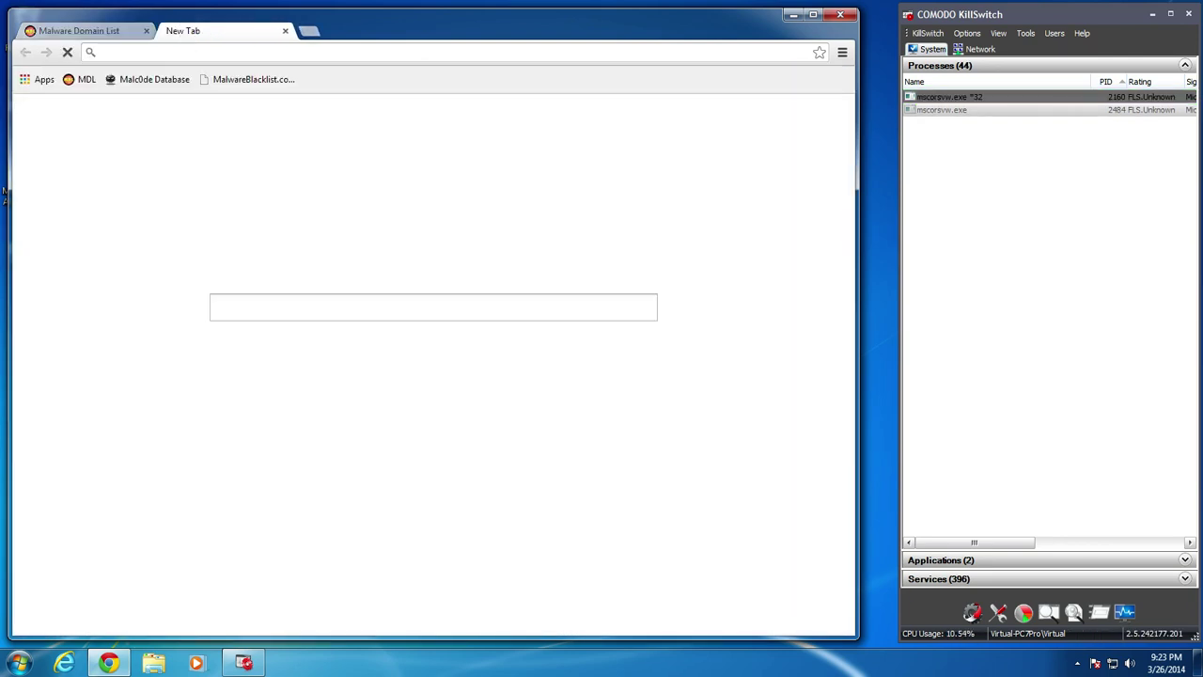
key(ctrl+v)
key(Return)
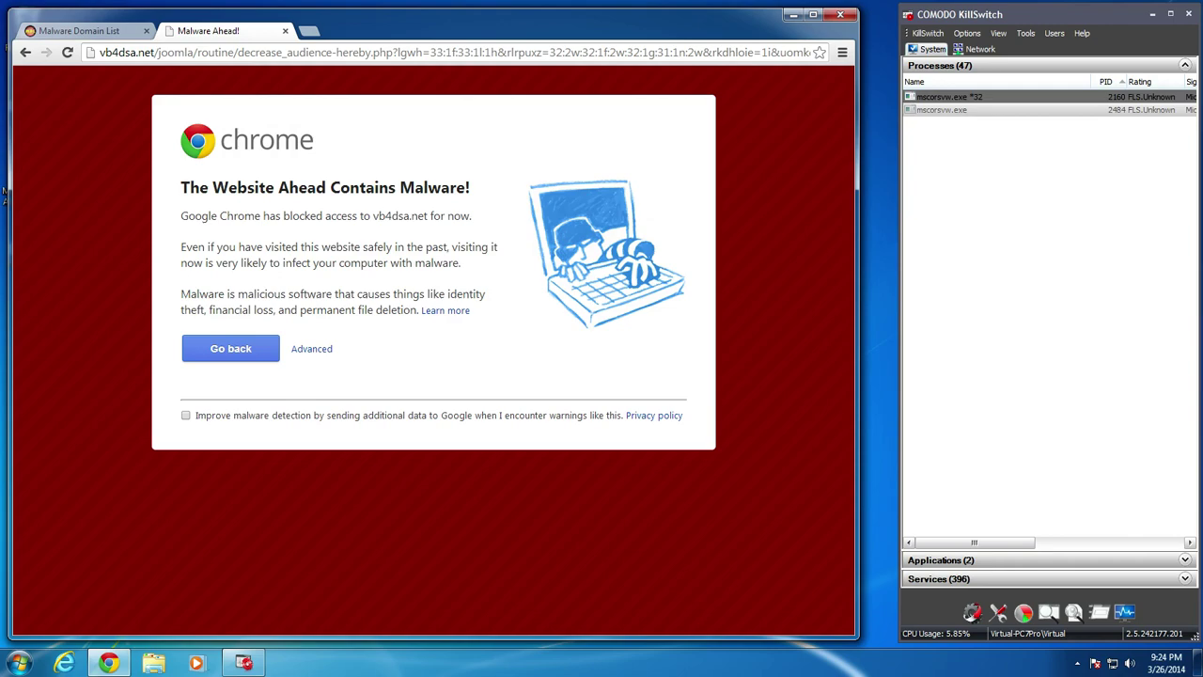
Copy the 203.172.131.99 download link from the list and load it in the warning tab
click(86, 30)
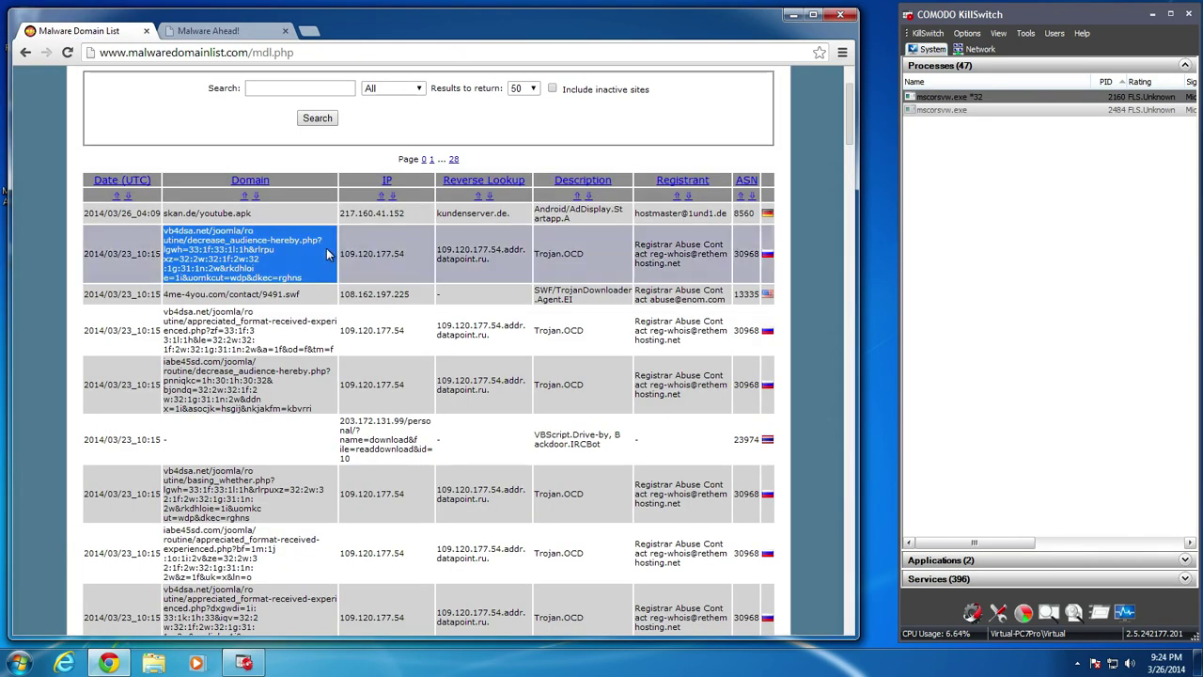
scroll(225, 338, down, 3)
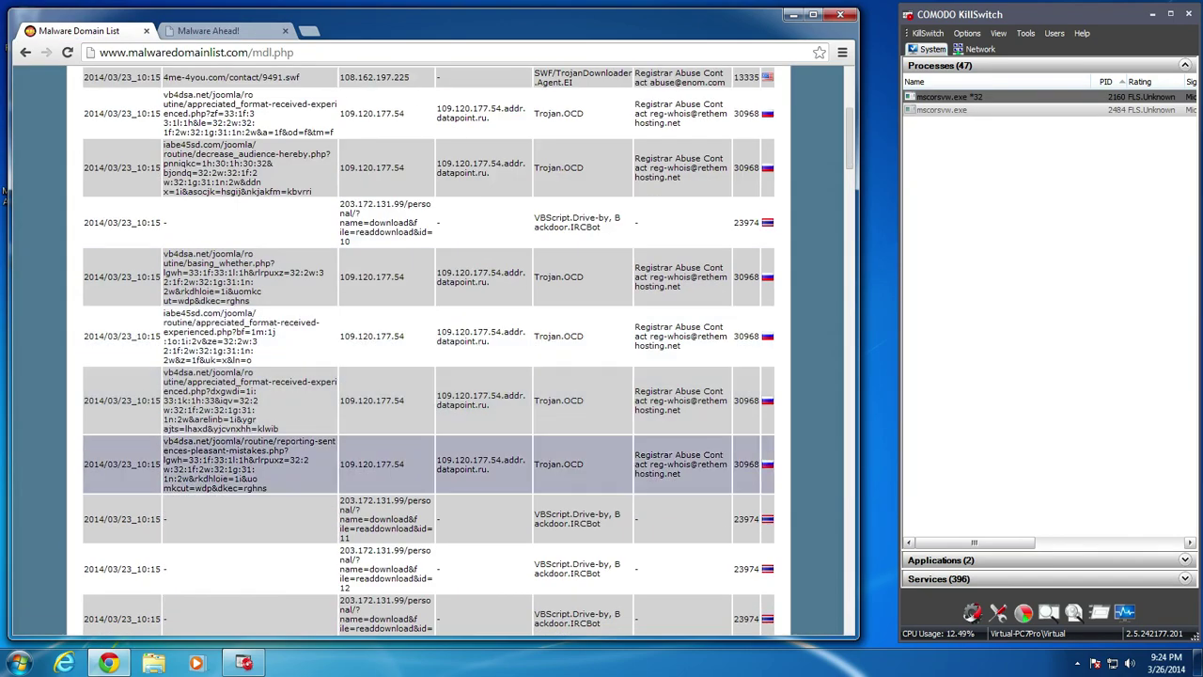
scroll(225, 339, up, 2)
scroll(336, 473, up, 2)
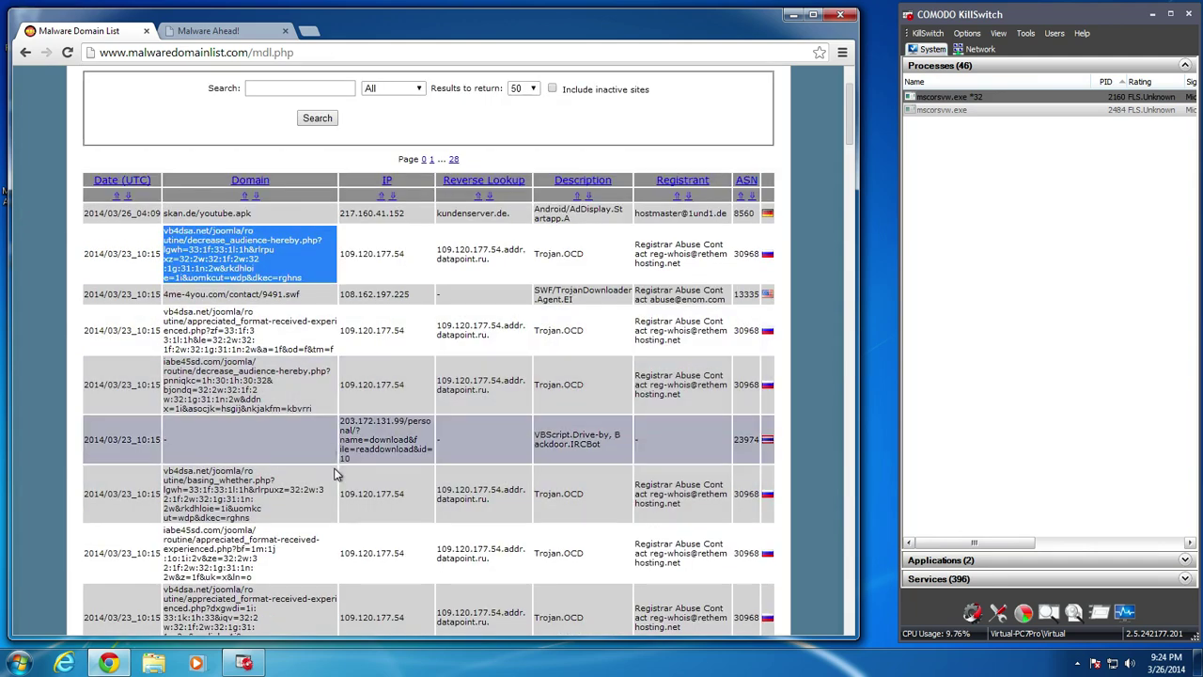
drag(340, 421, 430, 459)
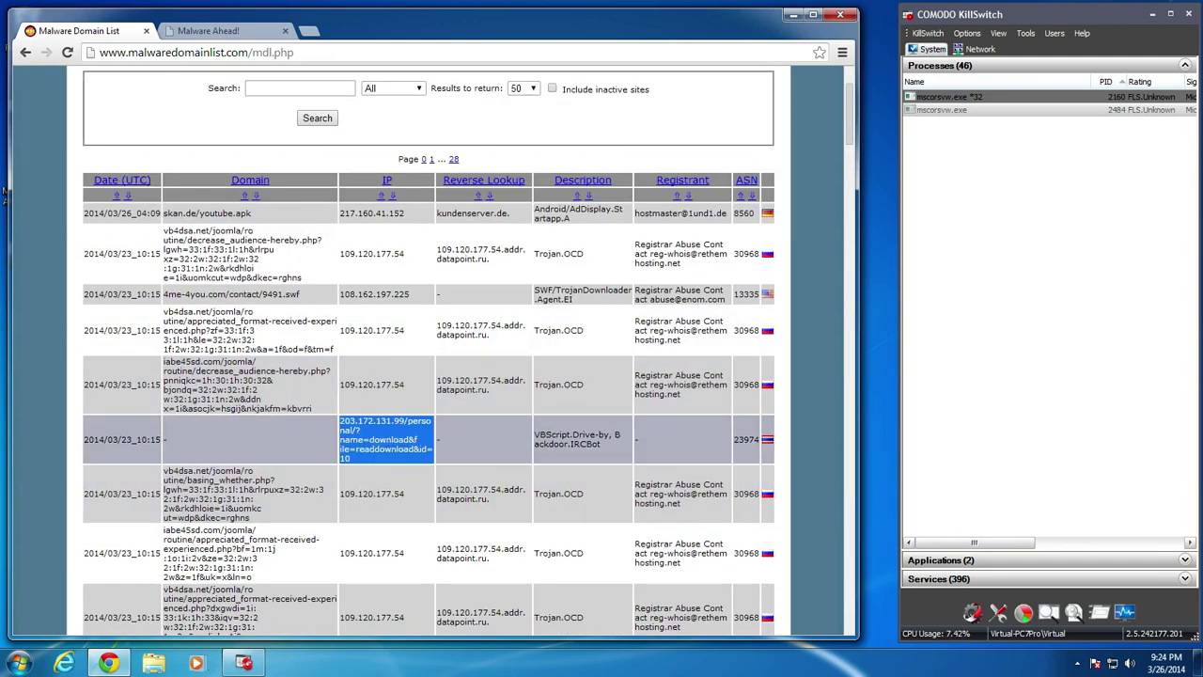
key(ctrl+c)
click(208, 30)
click(249, 52)
key(ctrl+v)
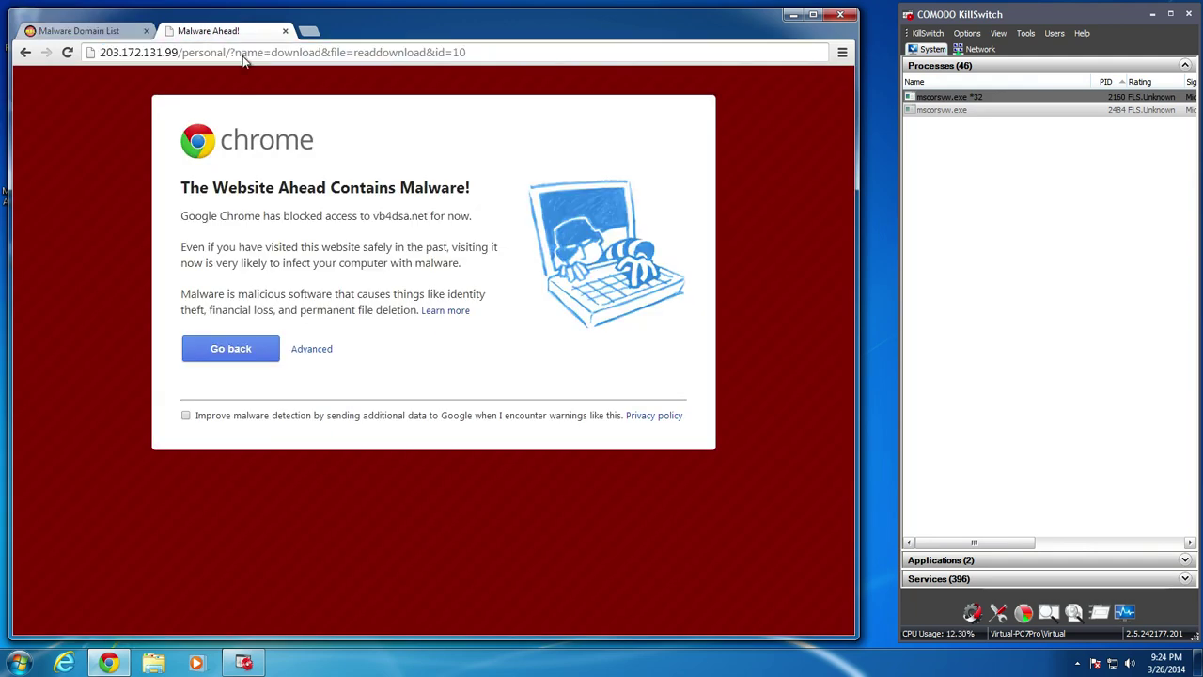
key(Return)
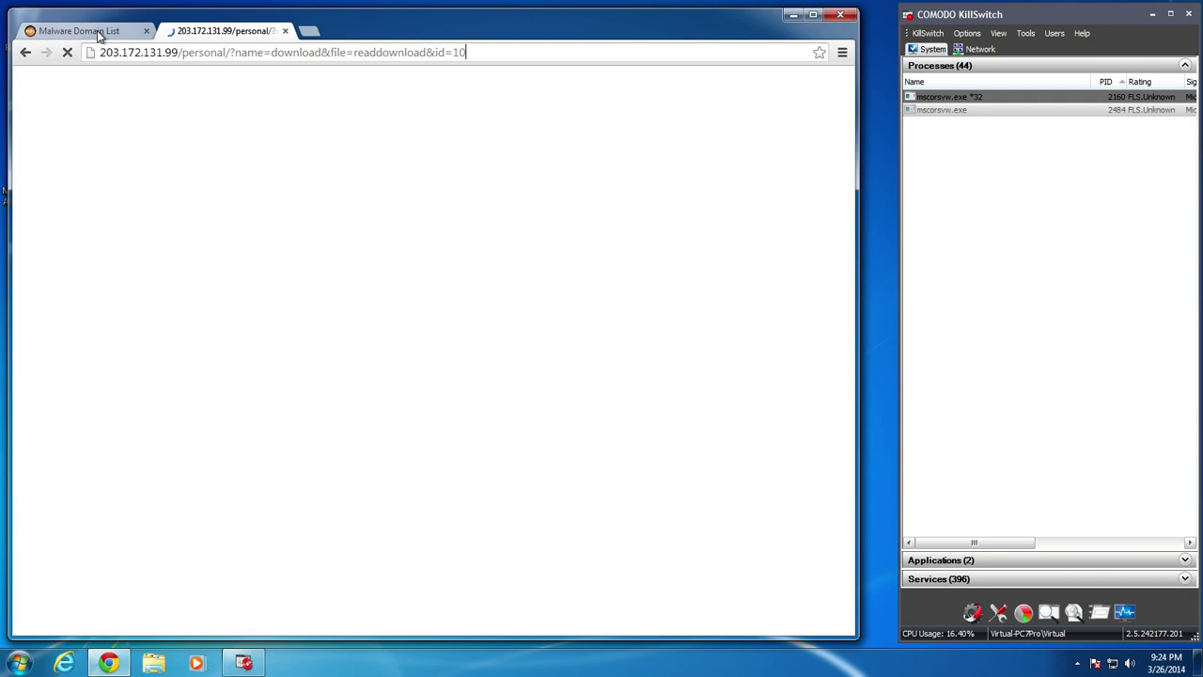
Load the rightmoveit.co.uk/Photo/ entry from the list in the second tab
scroll(389, 430, down, 2)
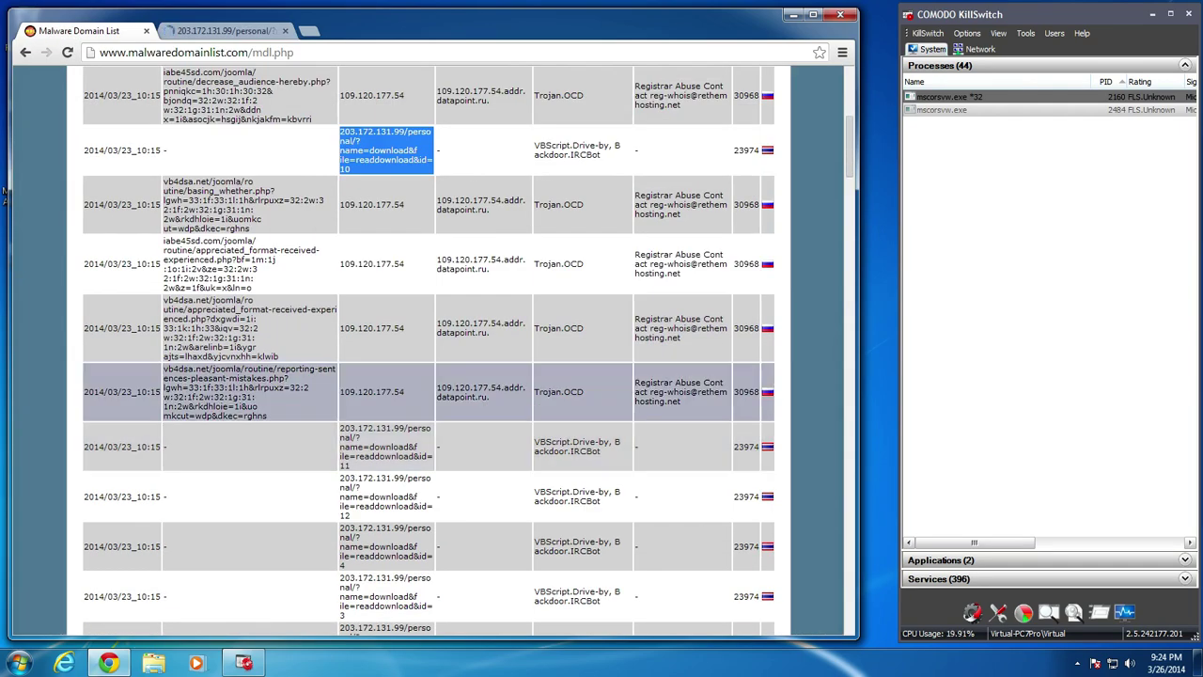
scroll(272, 422, up, 3)
scroll(223, 396, down, 4)
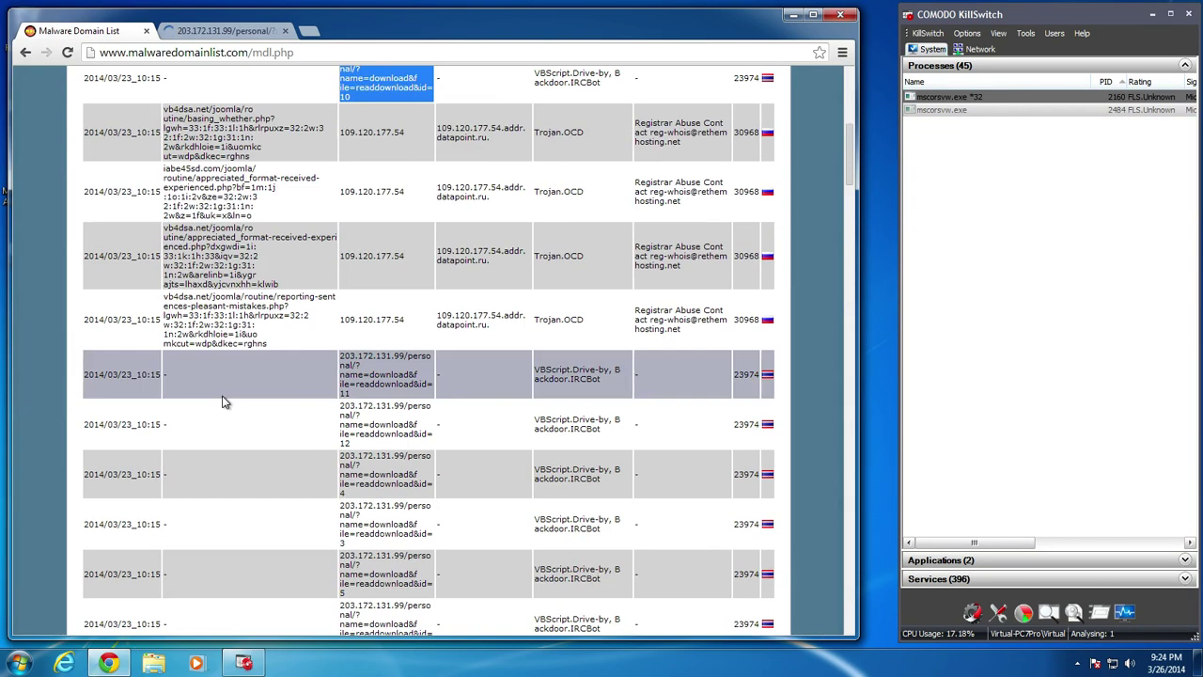
scroll(241, 330, down, 5)
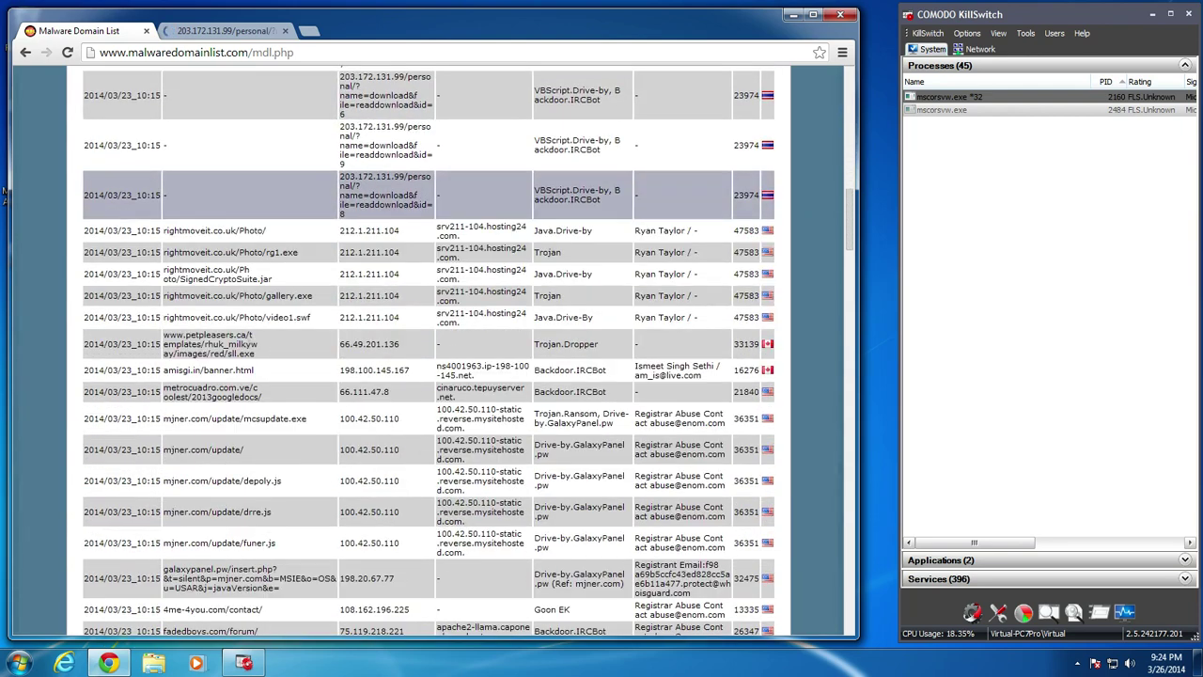
triple_click(250, 230)
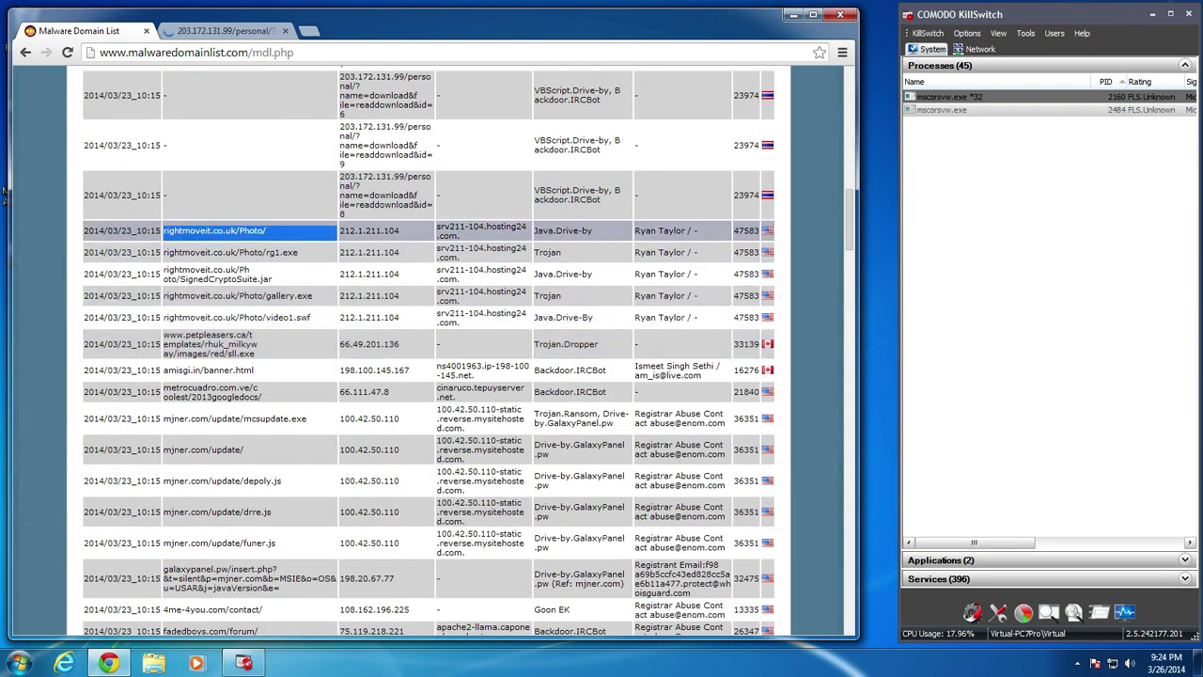
click(226, 30)
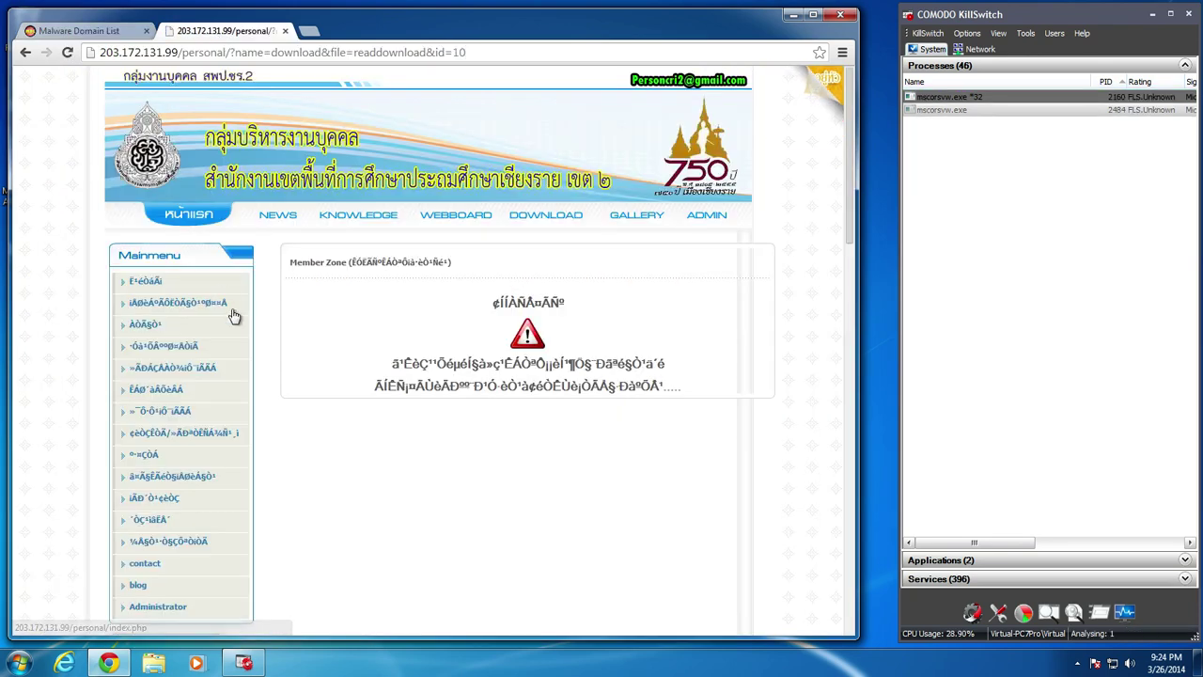
scroll(341, 422, down, 3)
scroll(341, 422, up, 3)
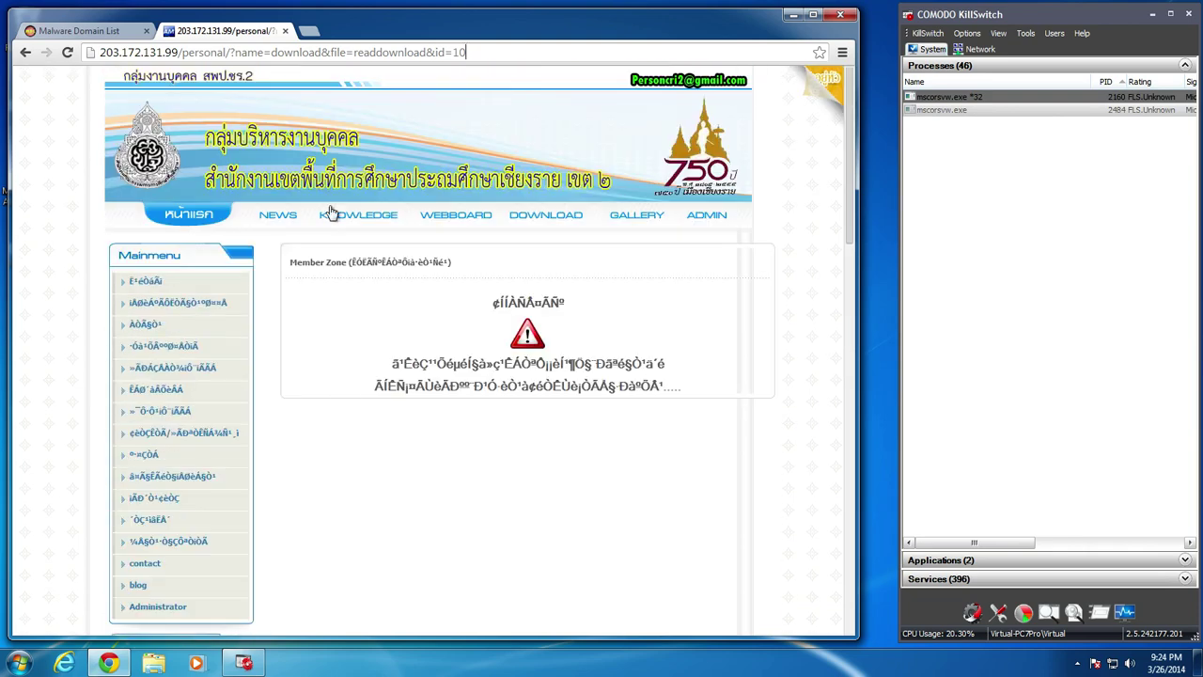
click(243, 54)
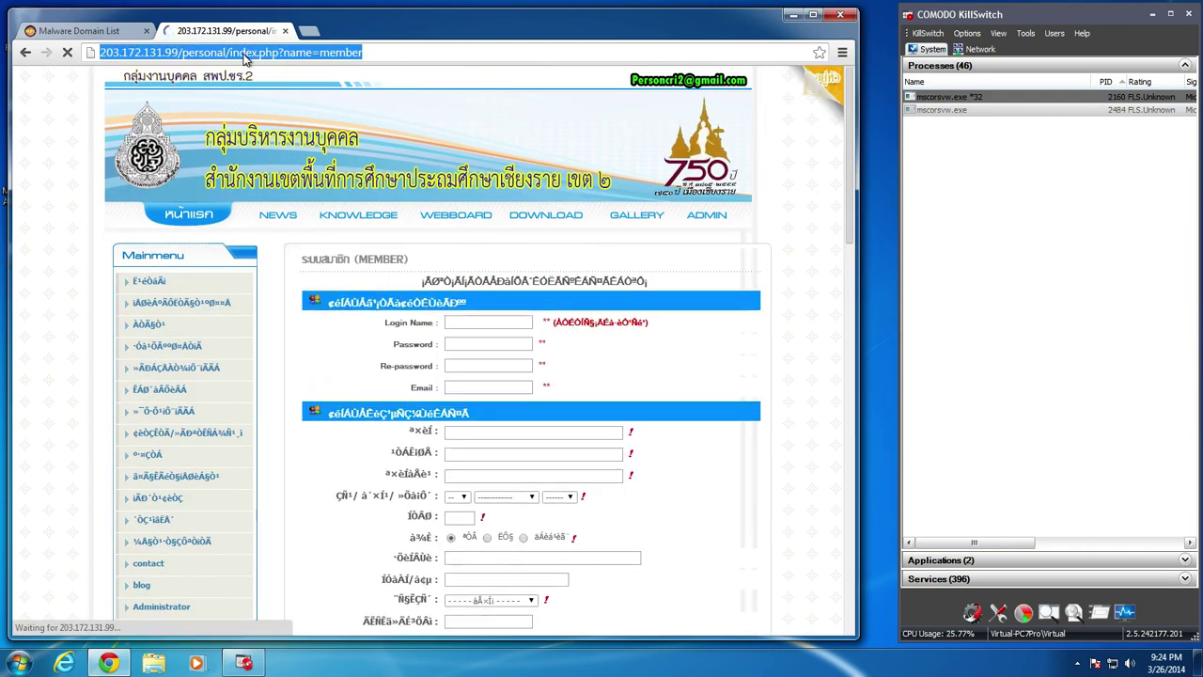
key(ctrl+v)
key(Return)
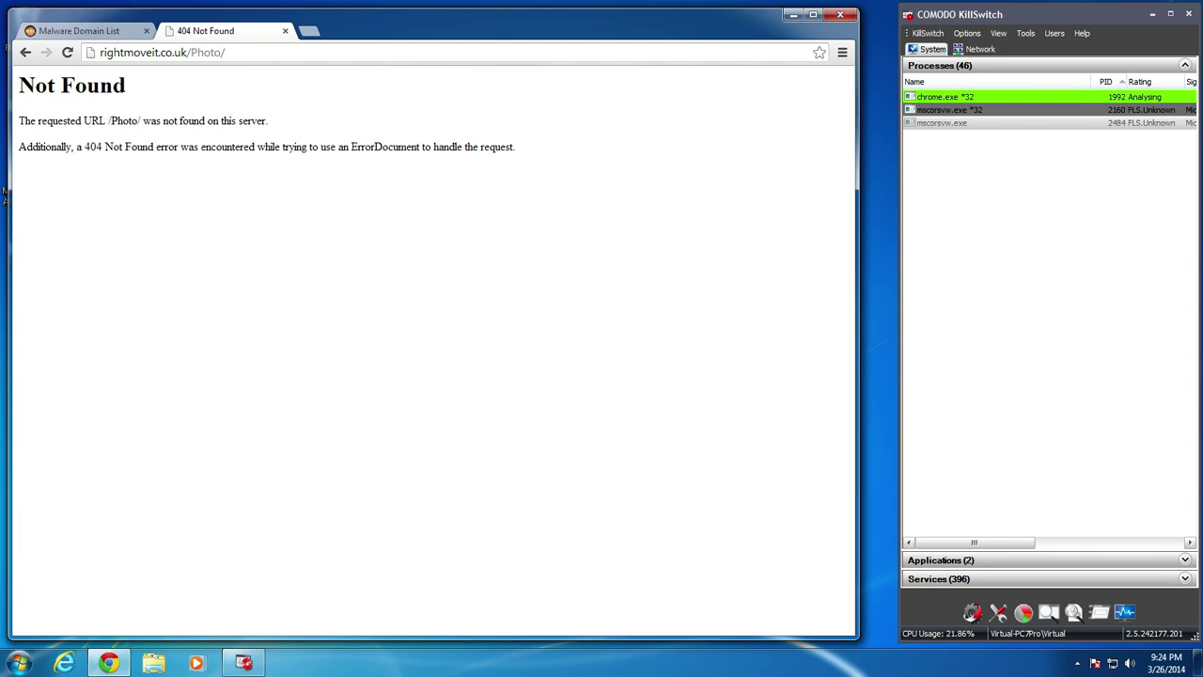
Load the petpleasers.ca sll.exe link (404 Not Found), then select the mjner.com mcsupdate.exe entry
click(89, 30)
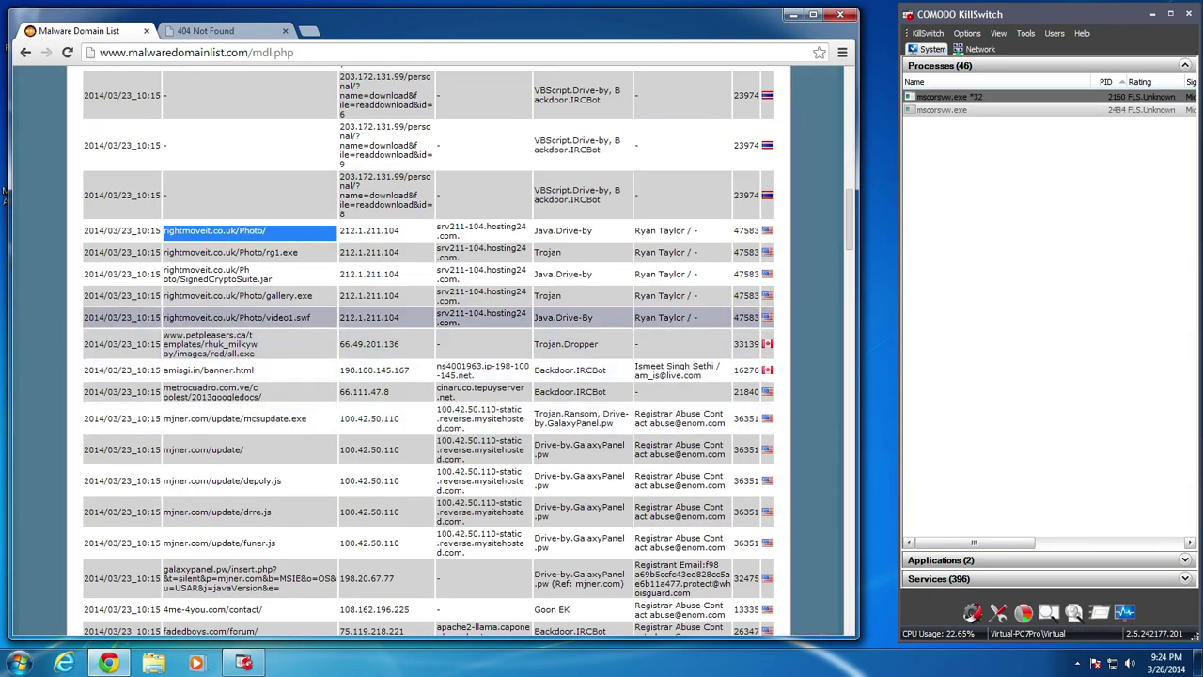
triple_click(235, 273)
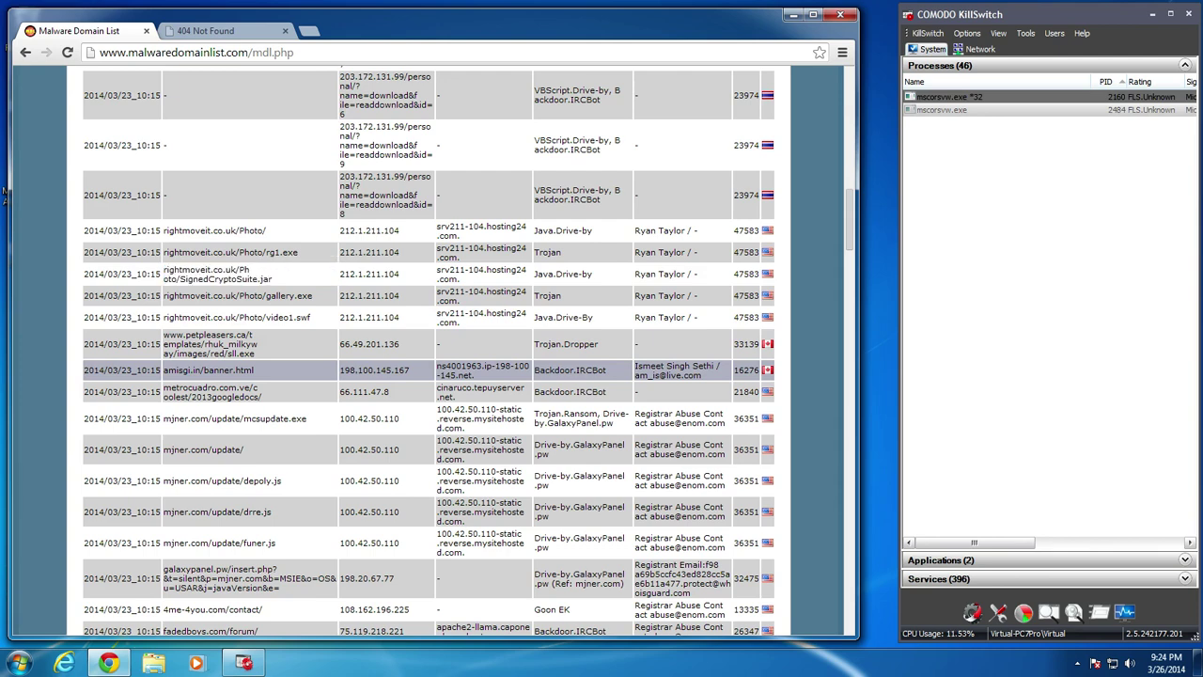
triple_click(216, 344)
key(ctrl+c)
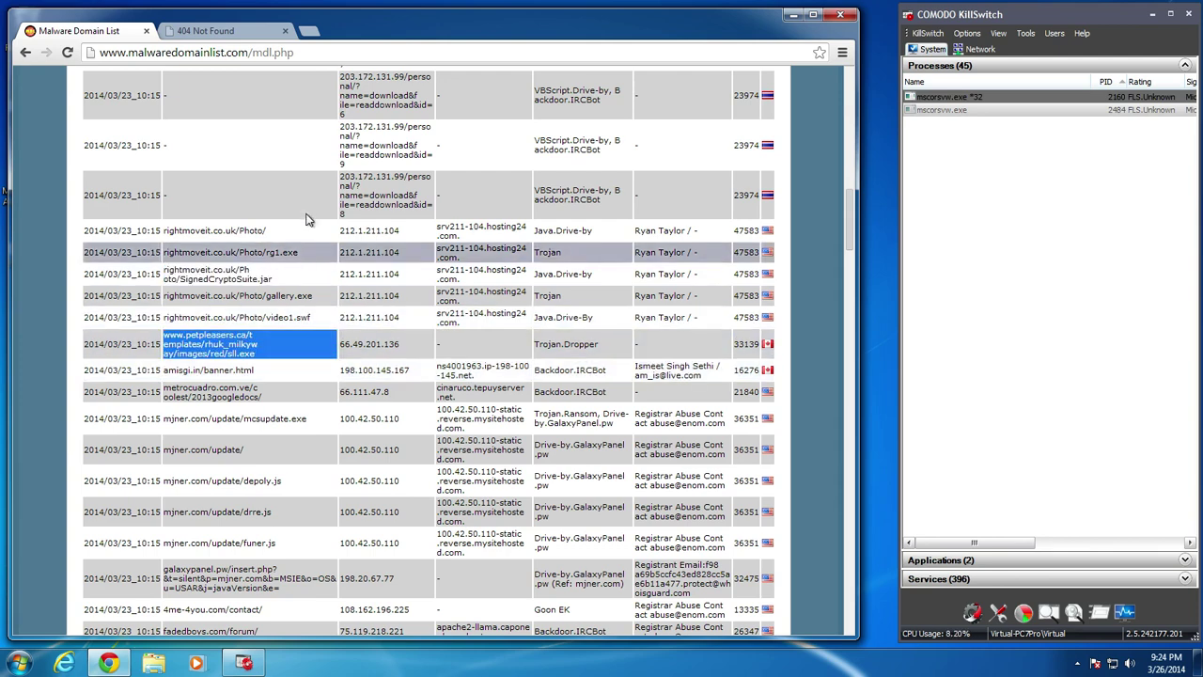
key(ctrl+Tab)
key(ctrl+l)
key(alt+Tab)
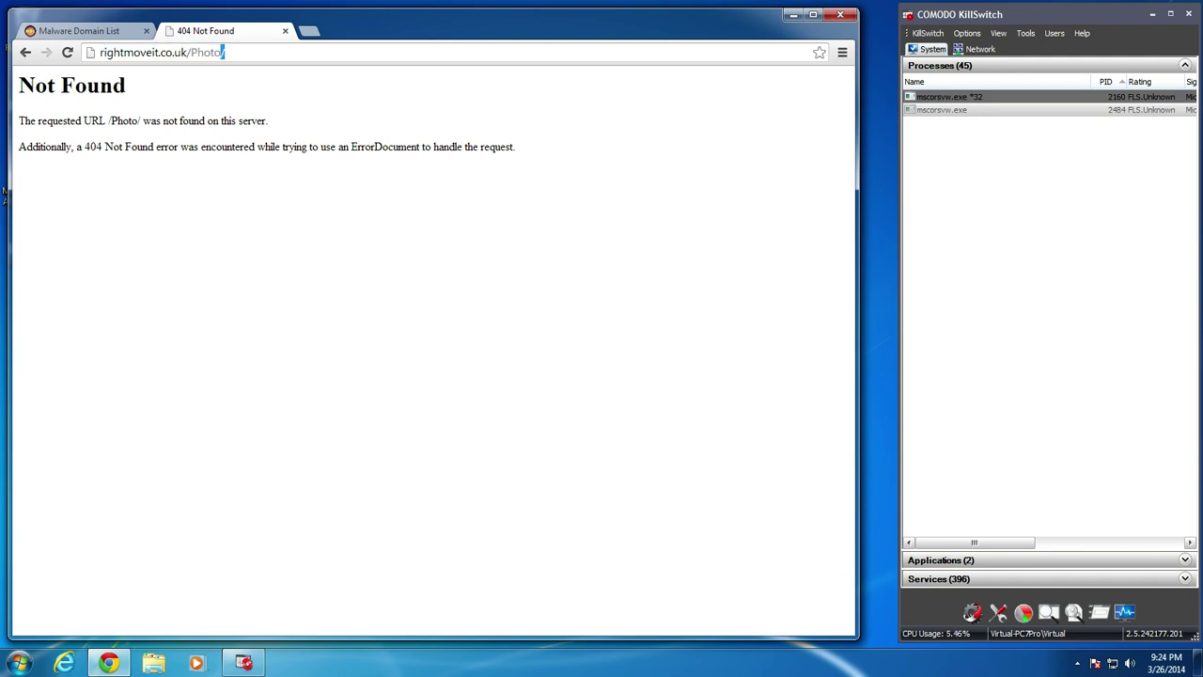
key(ctrl+l)
key(ctrl+v)
key(Return)
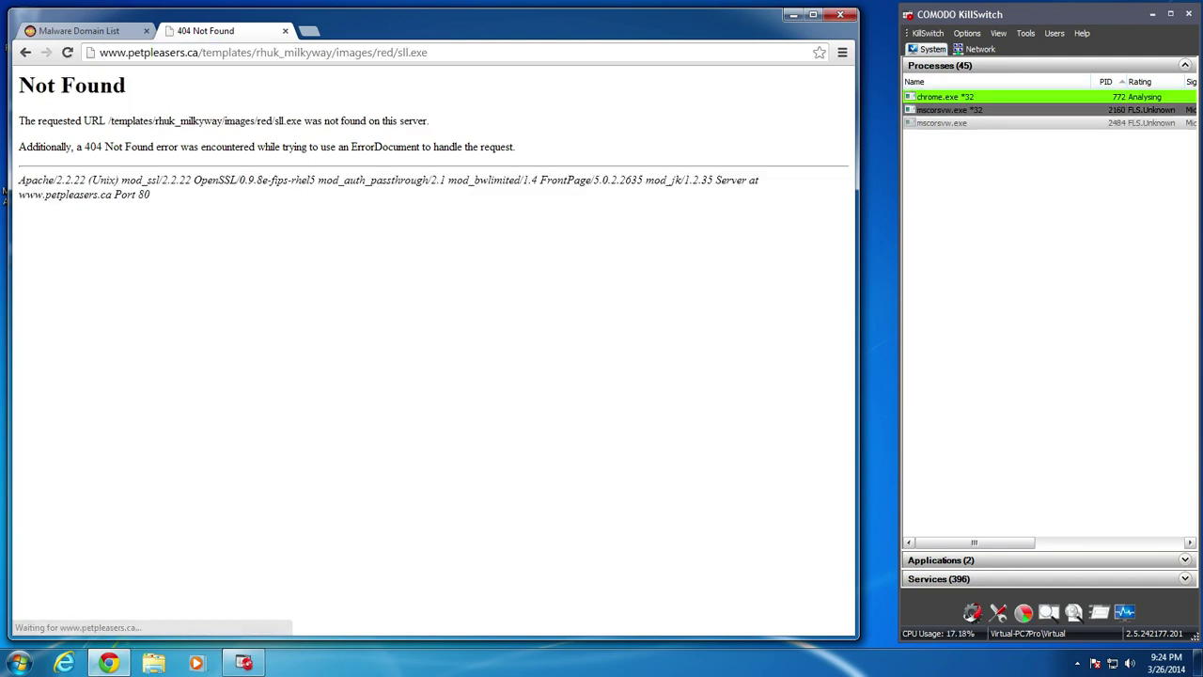
click(118, 30)
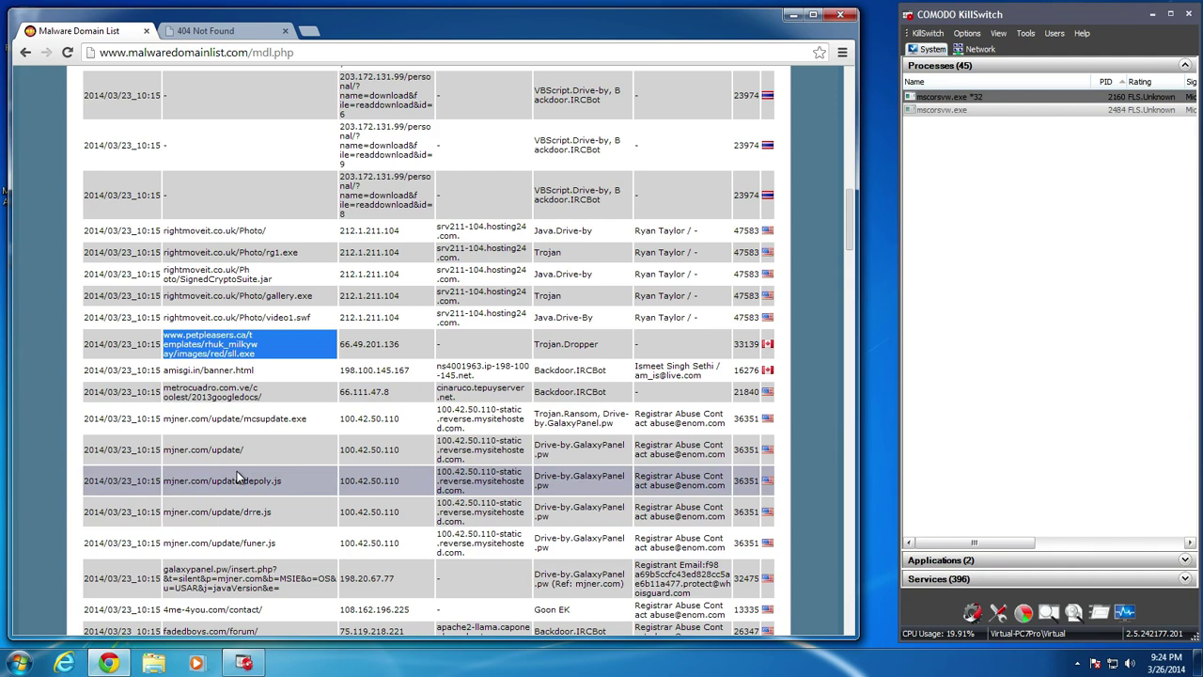
triple_click(240, 418)
key(ctrl+c)
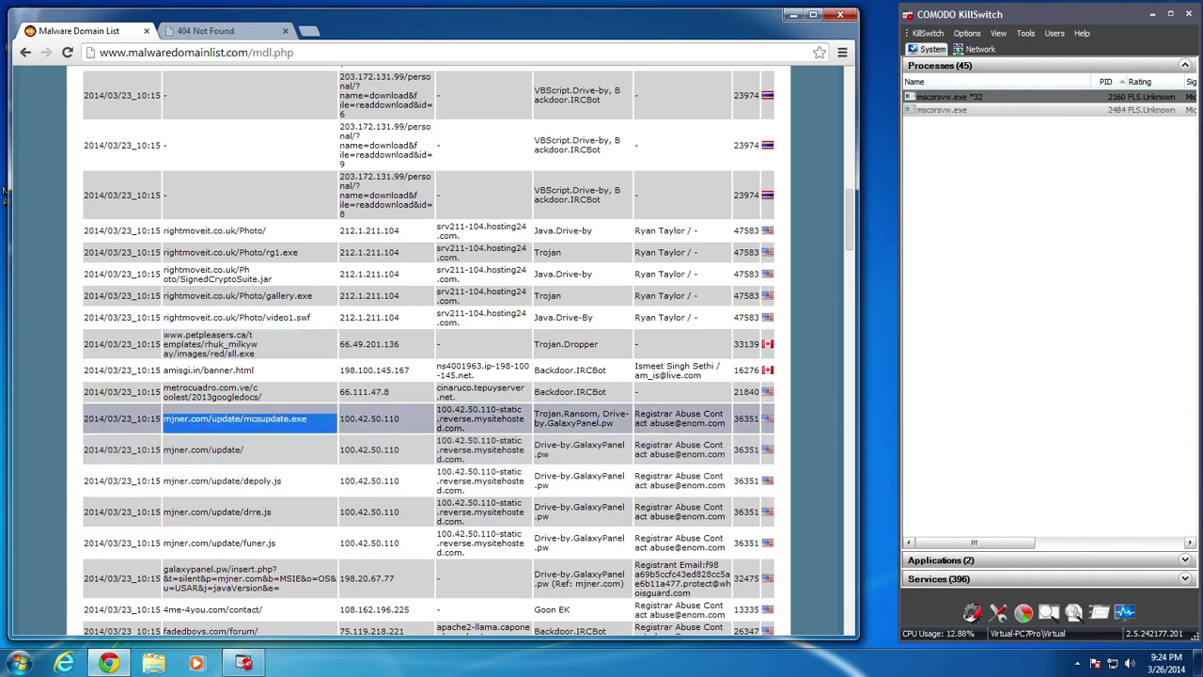
Load mjner.com/update/mcsupdate.exe in the 404 tab and view the blocked download's options
click(225, 31)
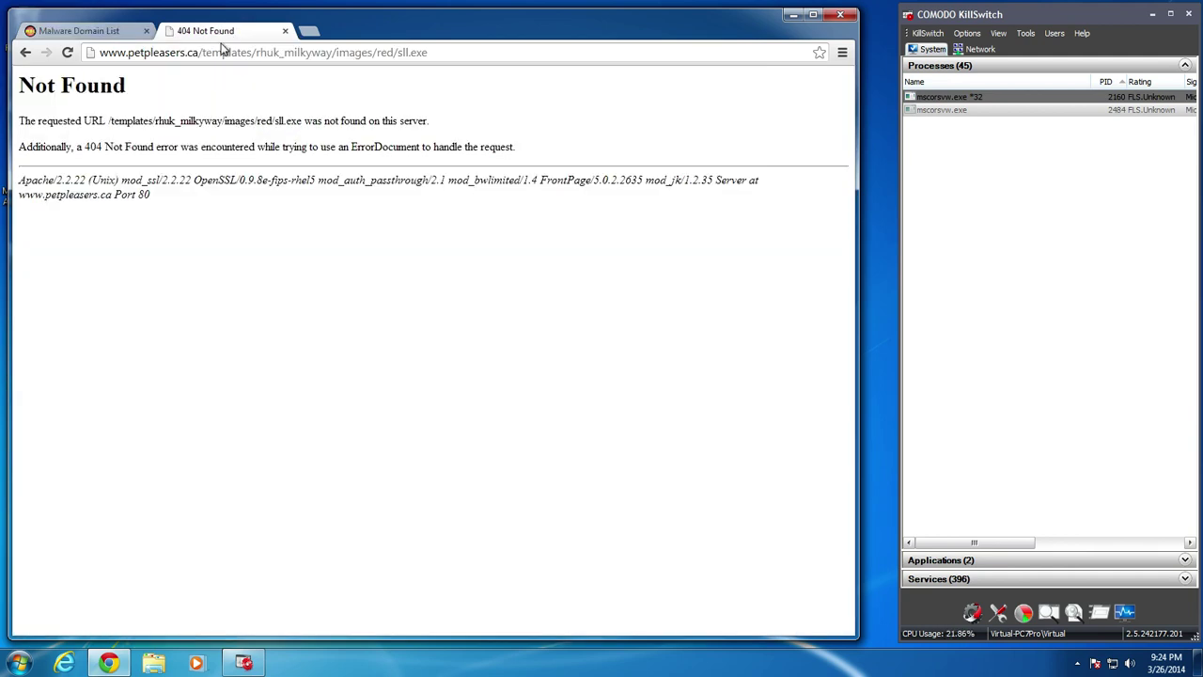
click(221, 54)
key(ctrl+v)
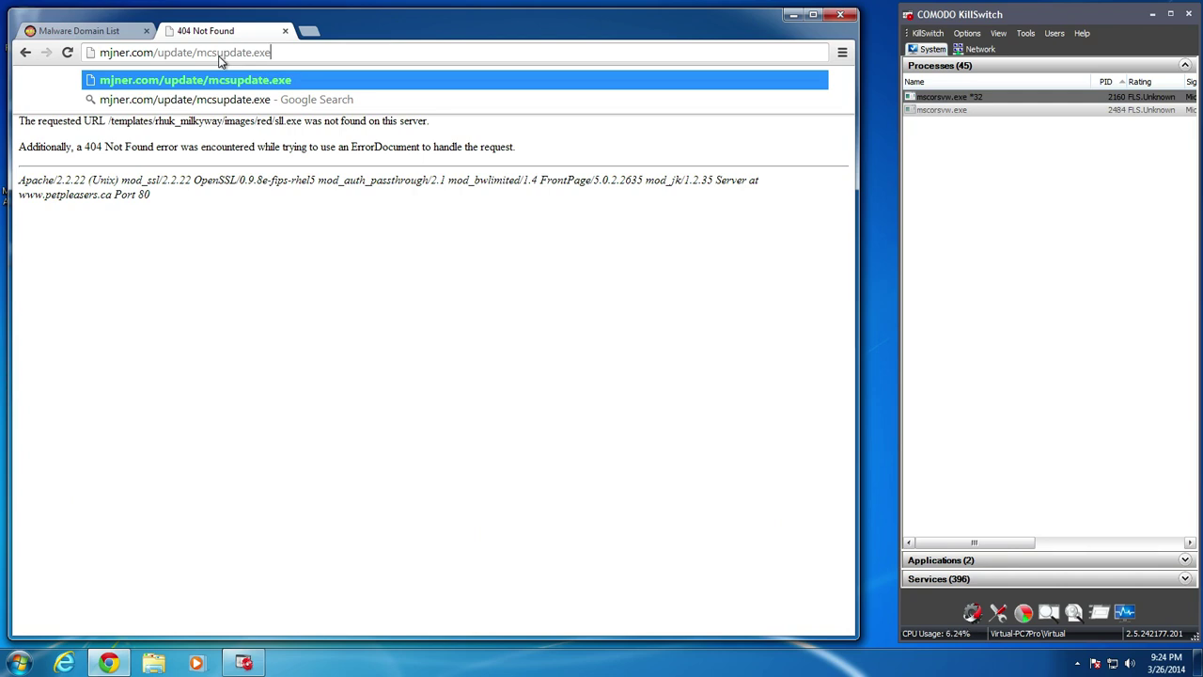
key(Return)
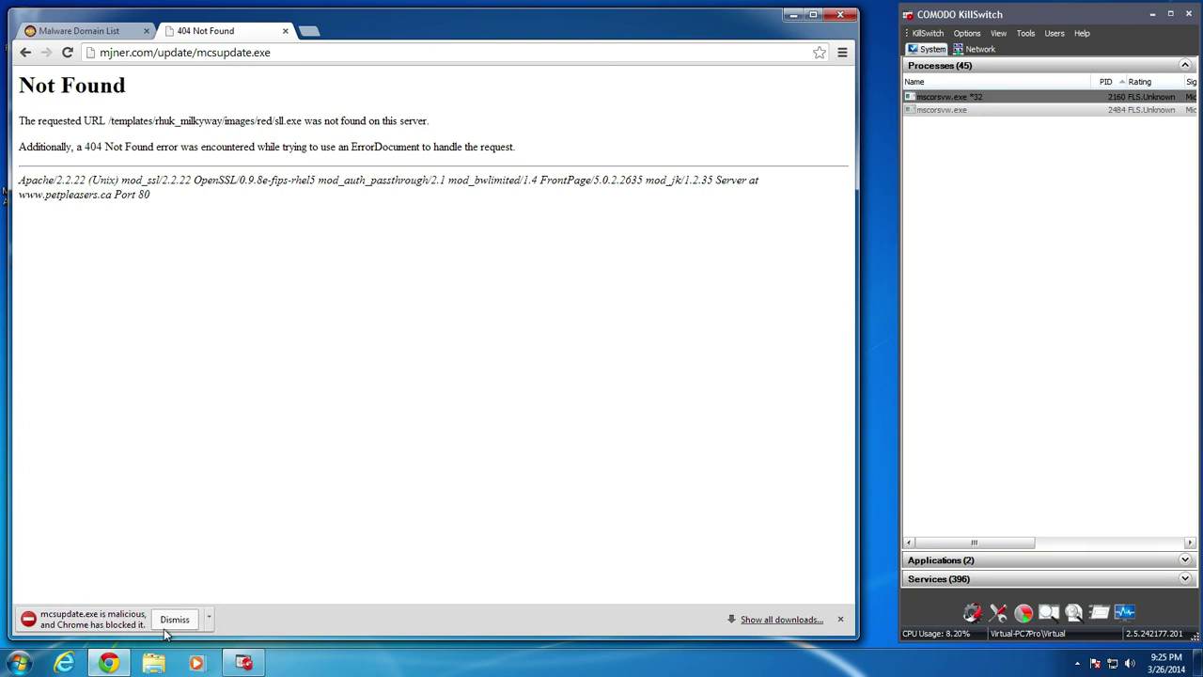
click(208, 624)
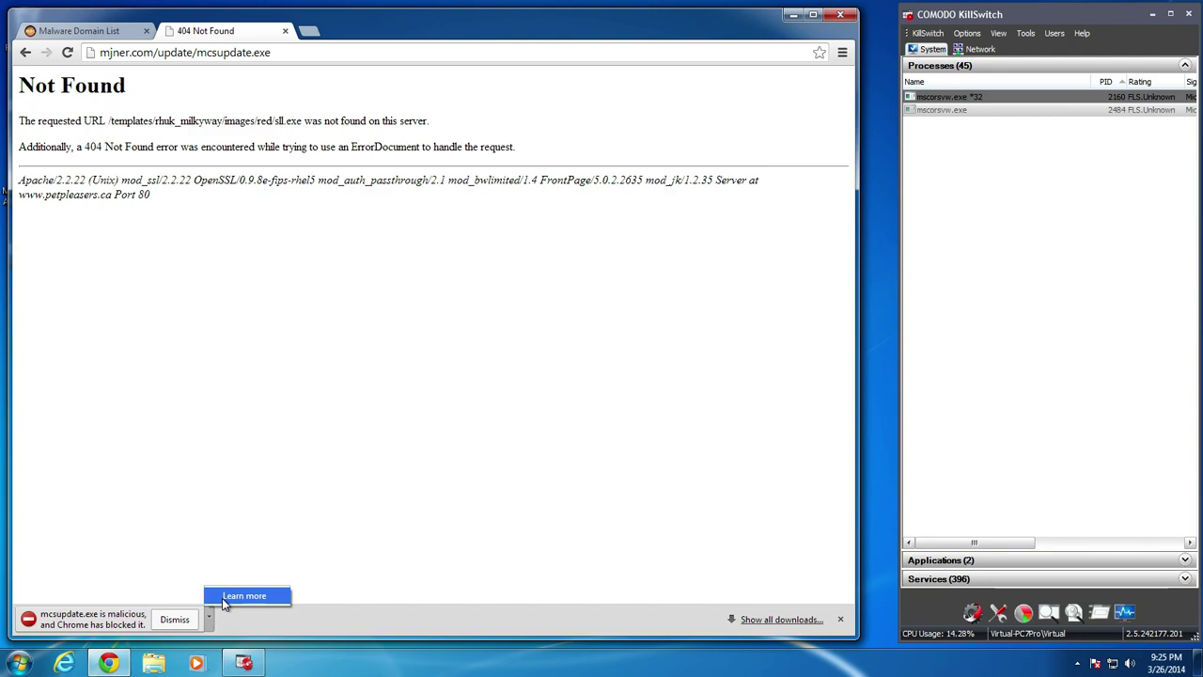
click(350, 627)
click(181, 624)
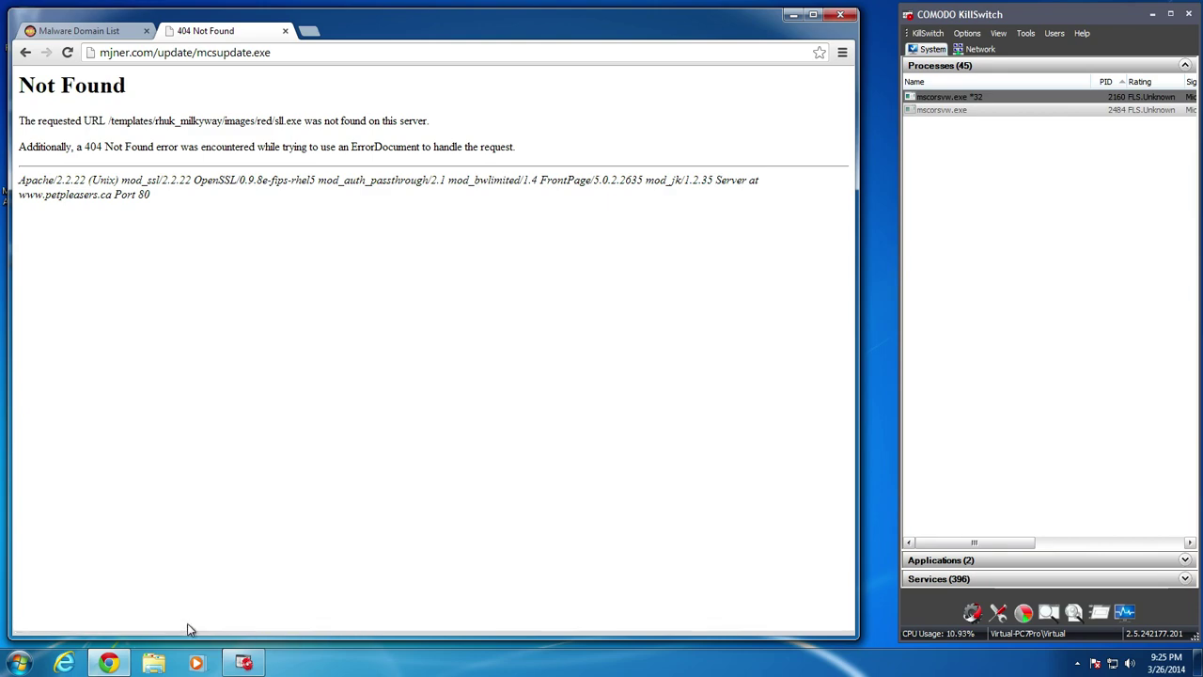
click(121, 36)
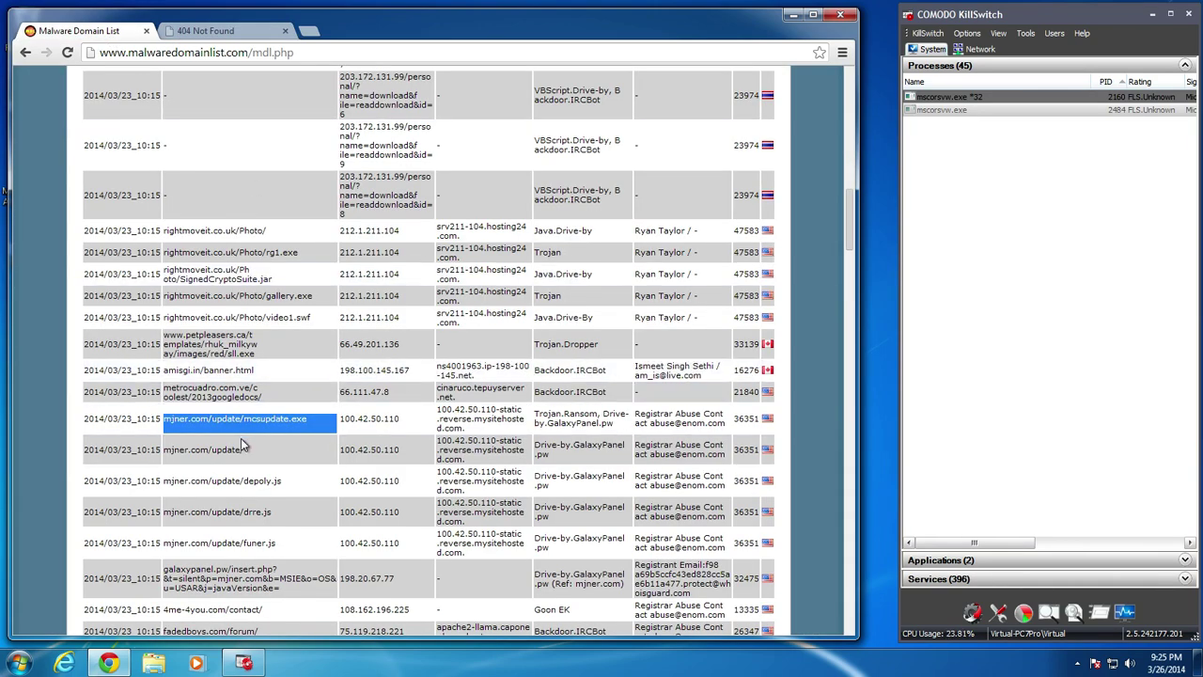
scroll(287, 503, down, 2)
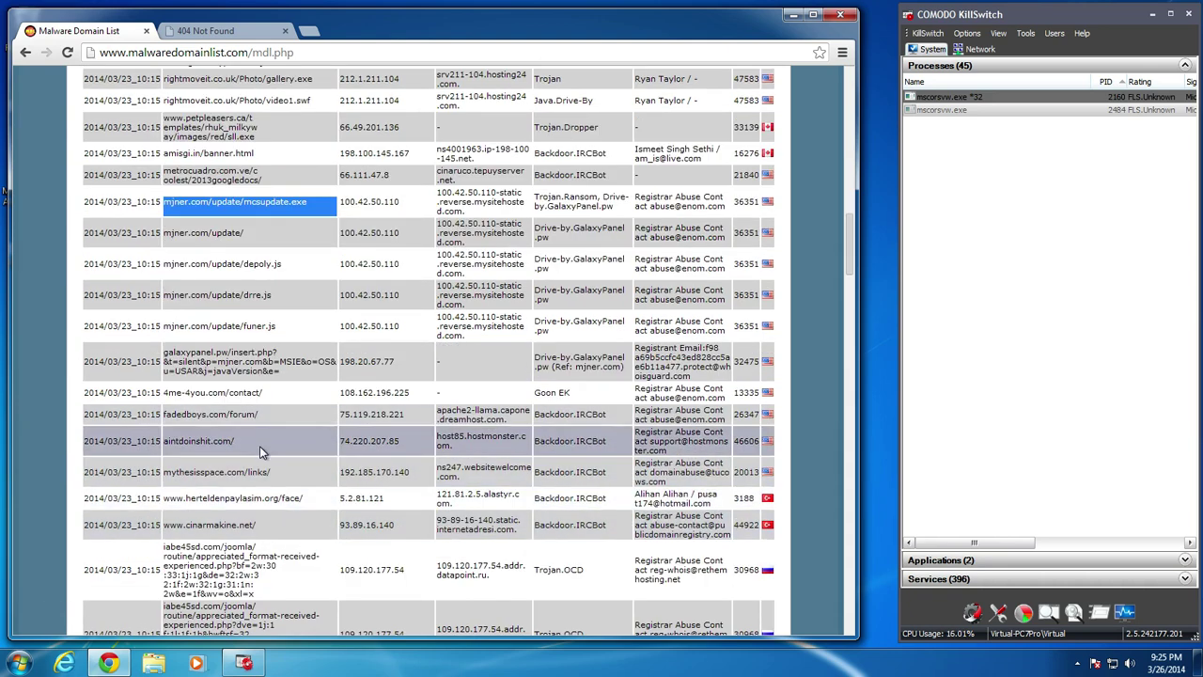
scroll(262, 452, down, 1)
drag(261, 452, 161, 452)
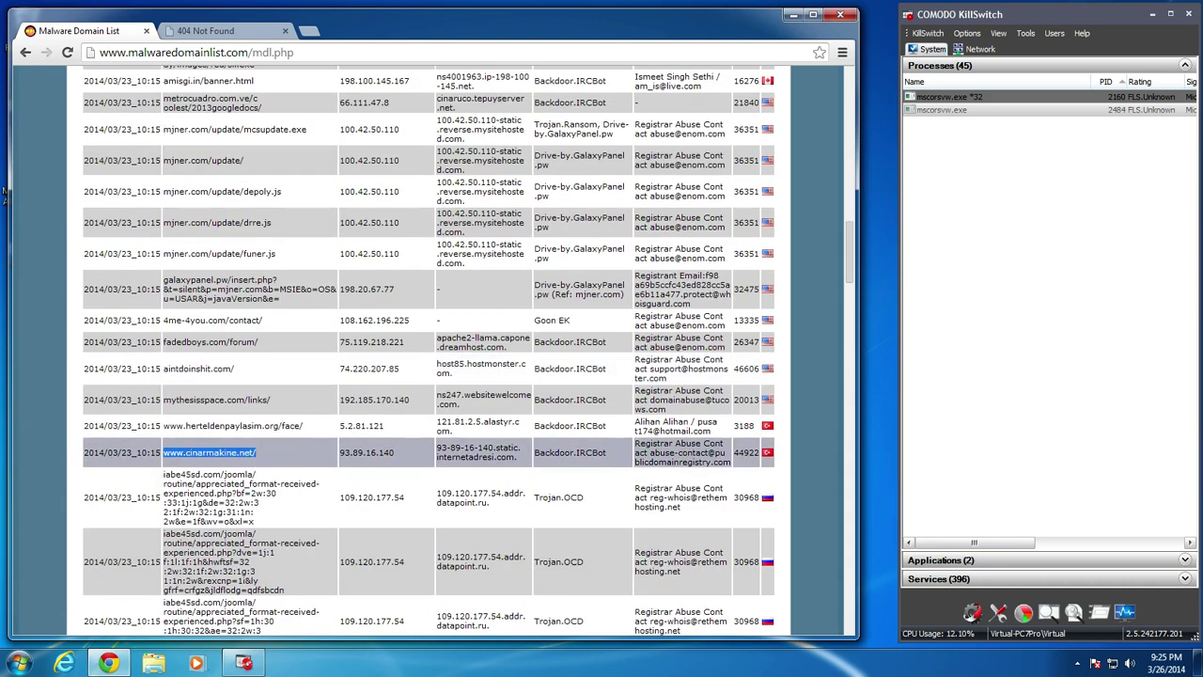
key(ctrl+c)
click(240, 31)
click(233, 51)
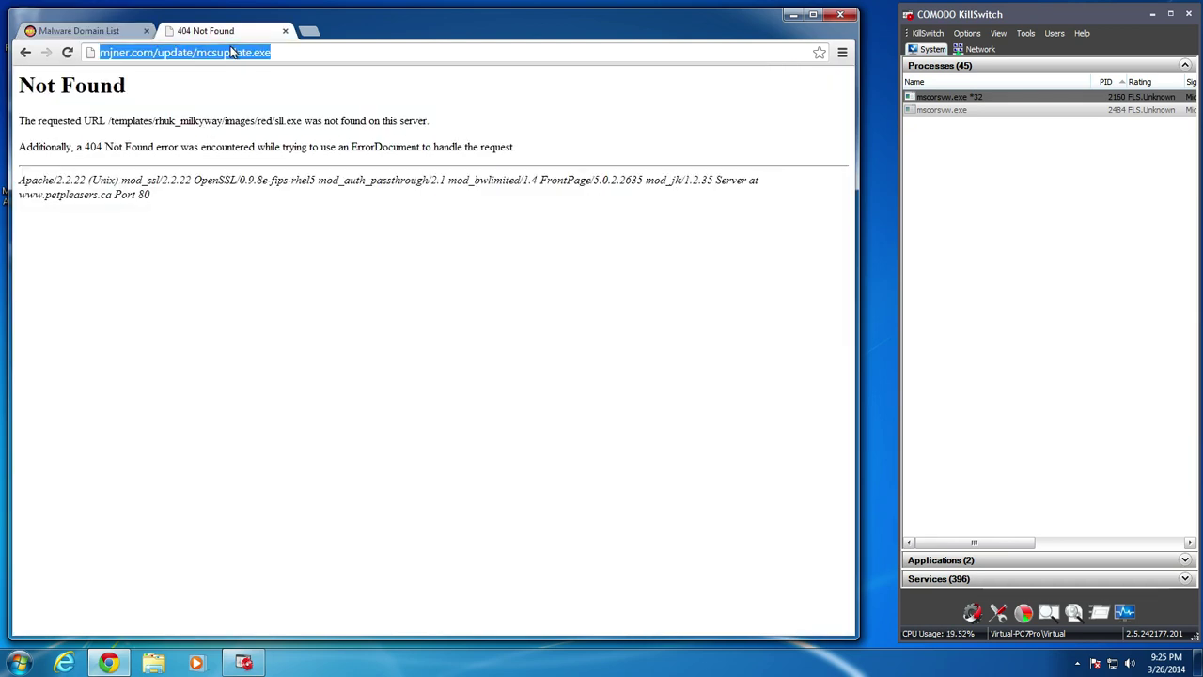
key(ctrl+v)
key(Return)
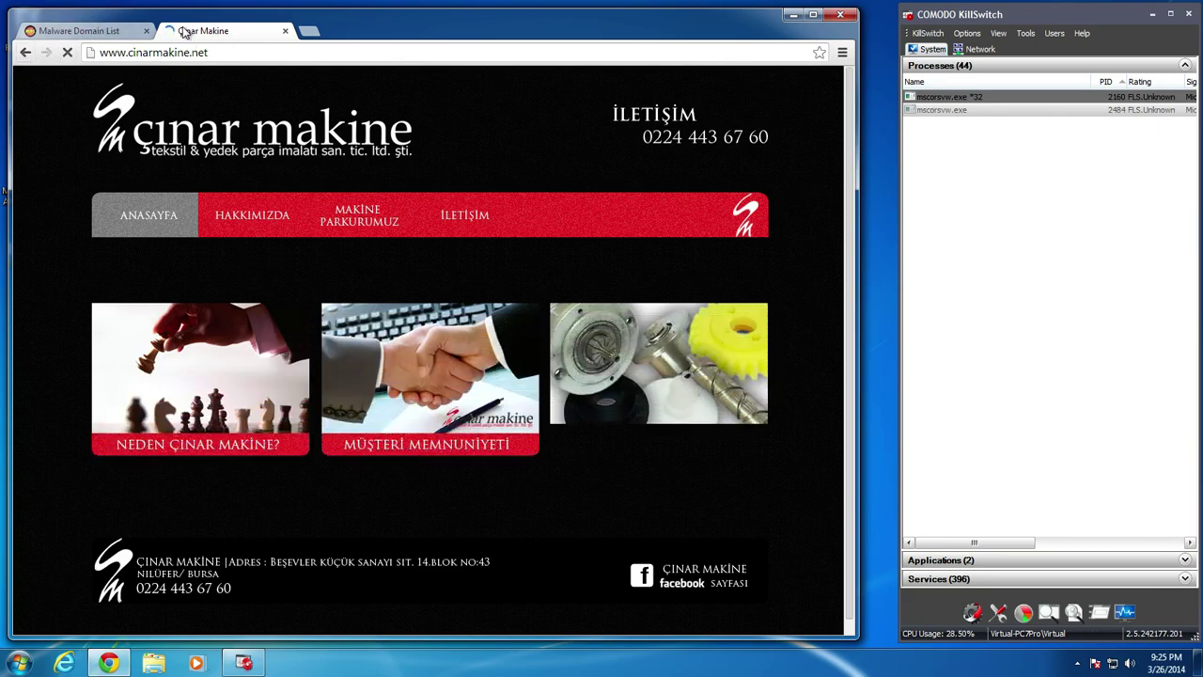
click(119, 33)
scroll(231, 290, up, 2)
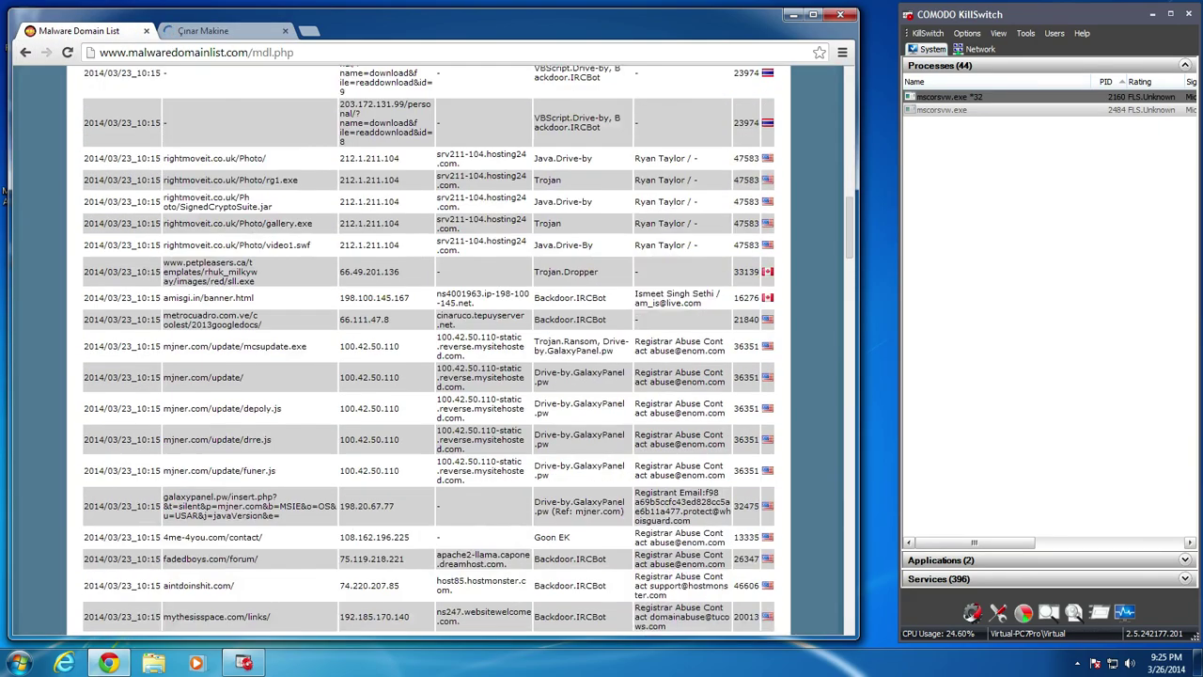
scroll(231, 290, down, 5)
Close the Çınar Makine tab, add a new tab, and open the Malc0de Database bookmark
click(285, 31)
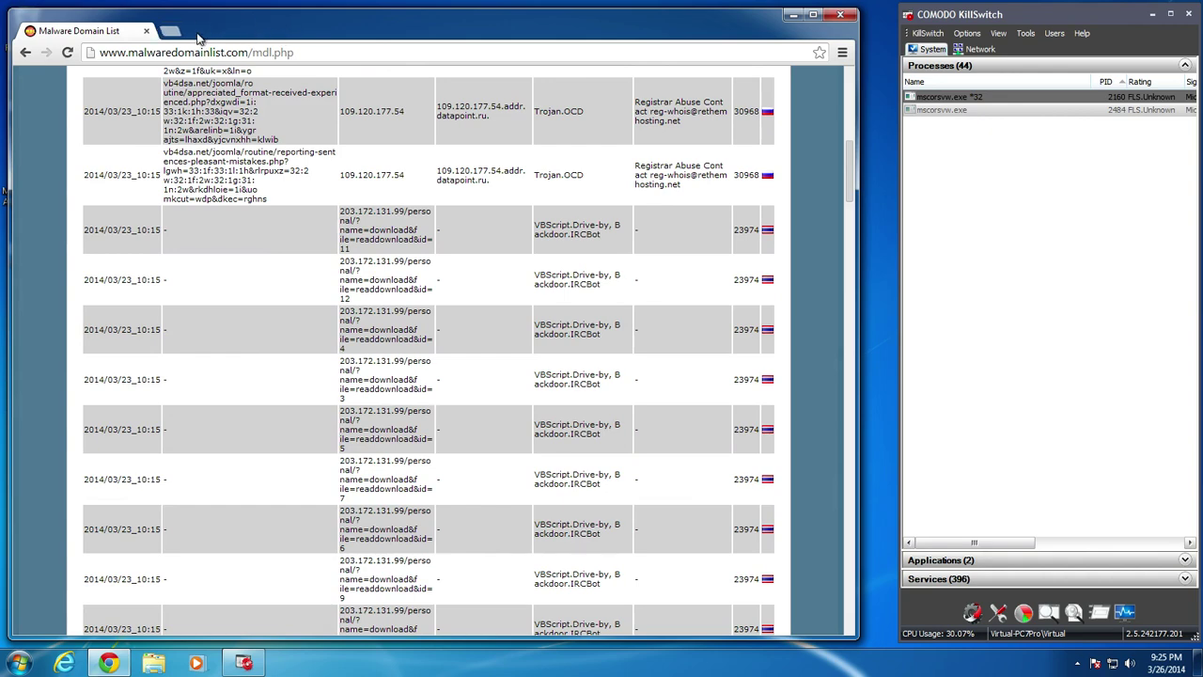
click(170, 31)
click(123, 31)
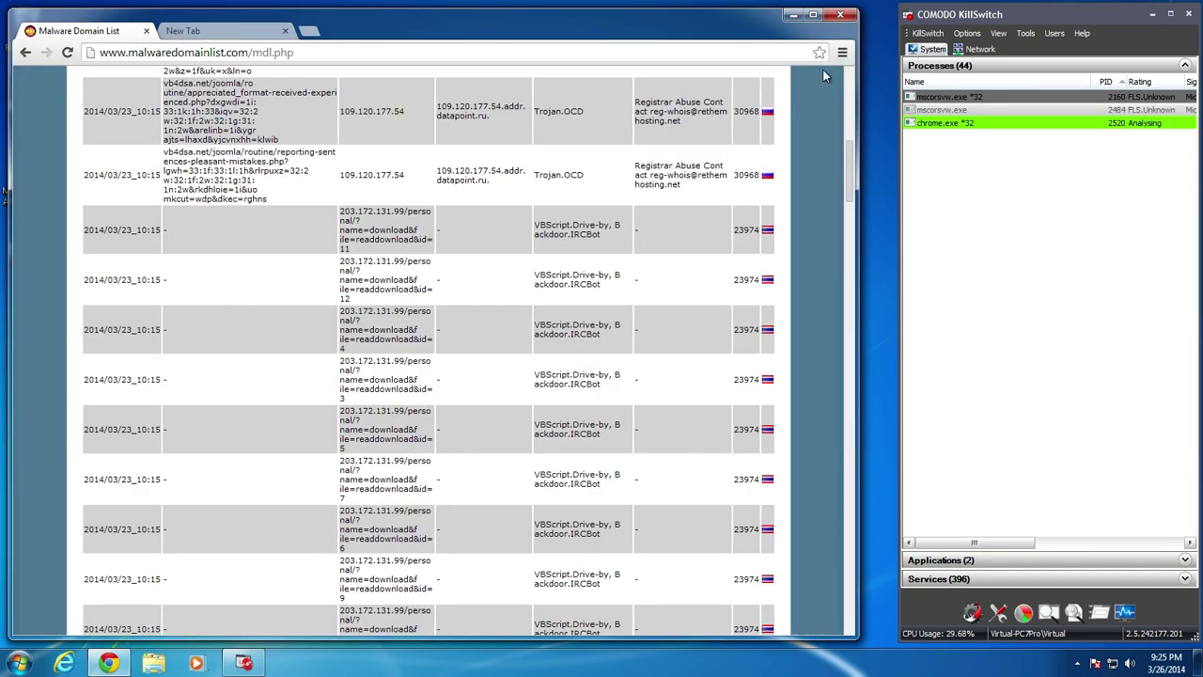
click(843, 53)
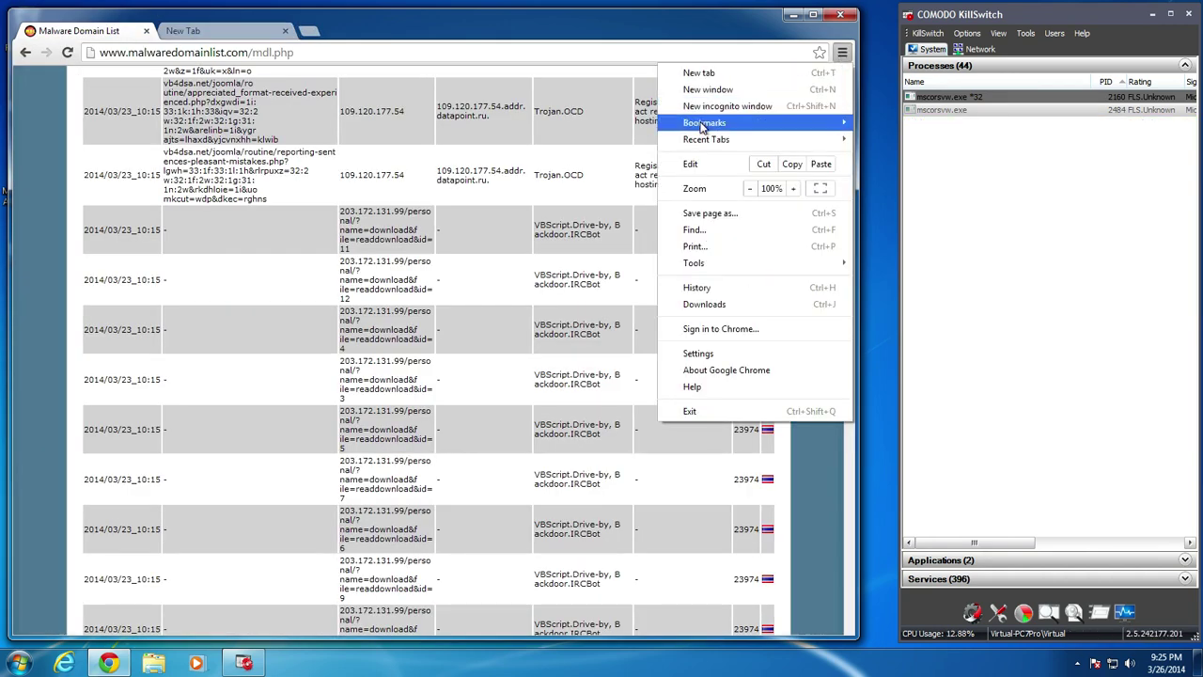
mouse_move(714, 123)
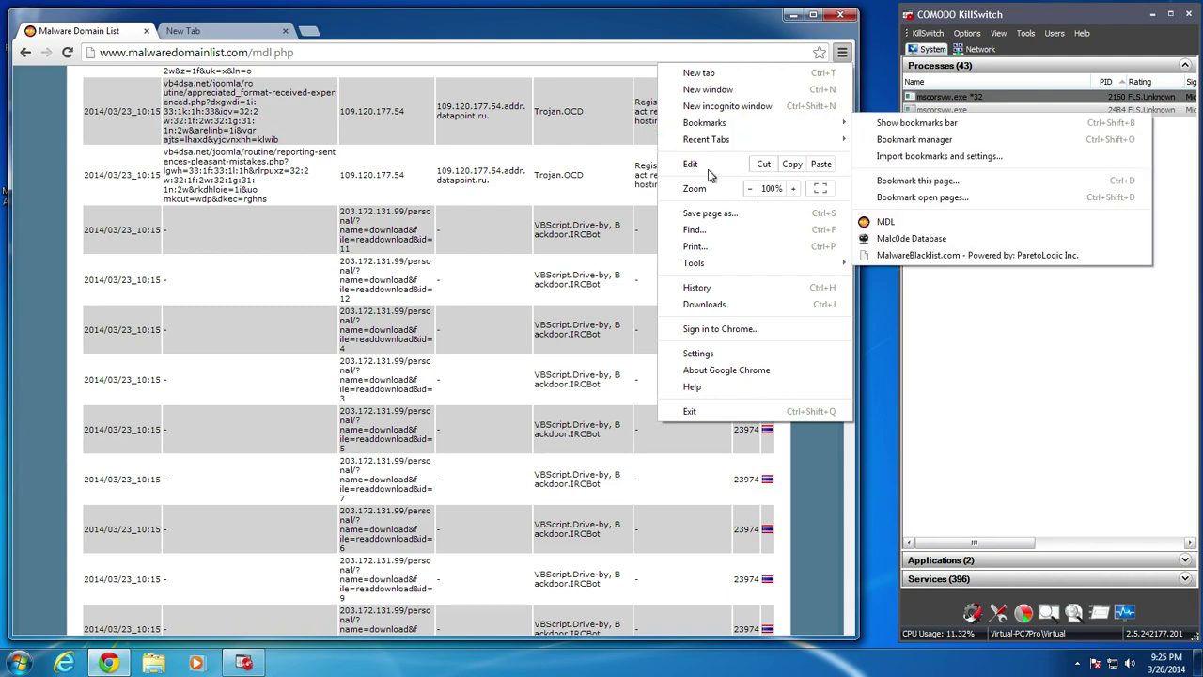
click(893, 239)
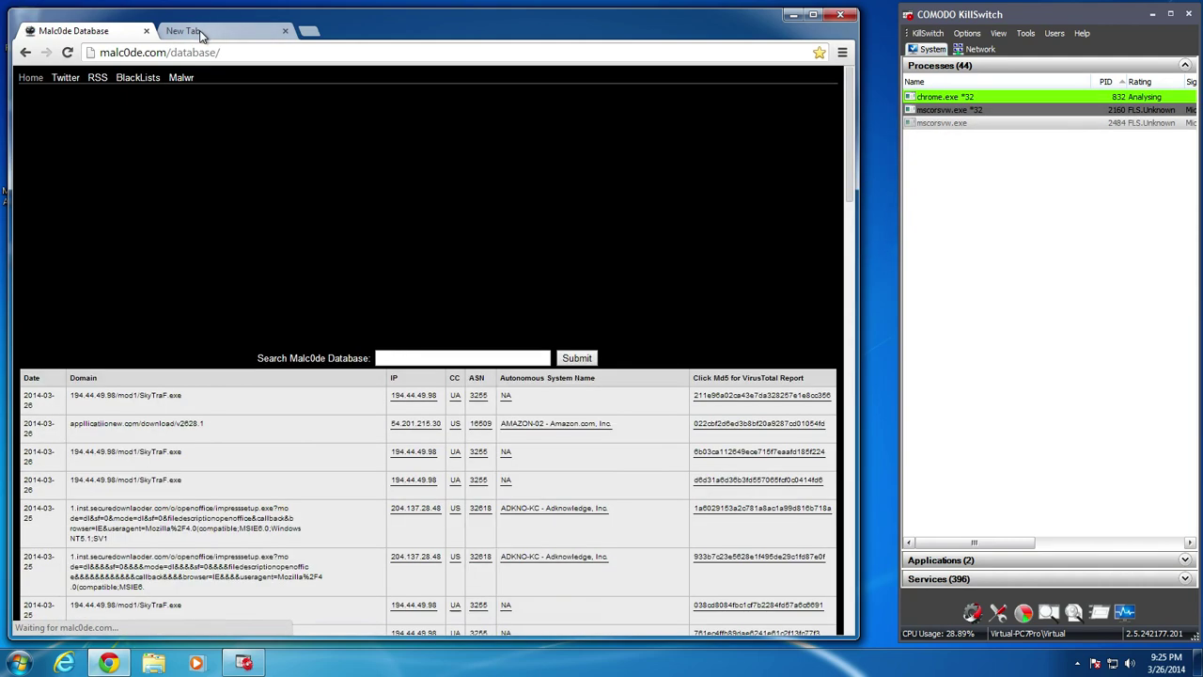
Load the first row's SkyTraF.exe link in the new tab and dismiss Chrome's malicious-download warning
drag(182, 396, 79, 396)
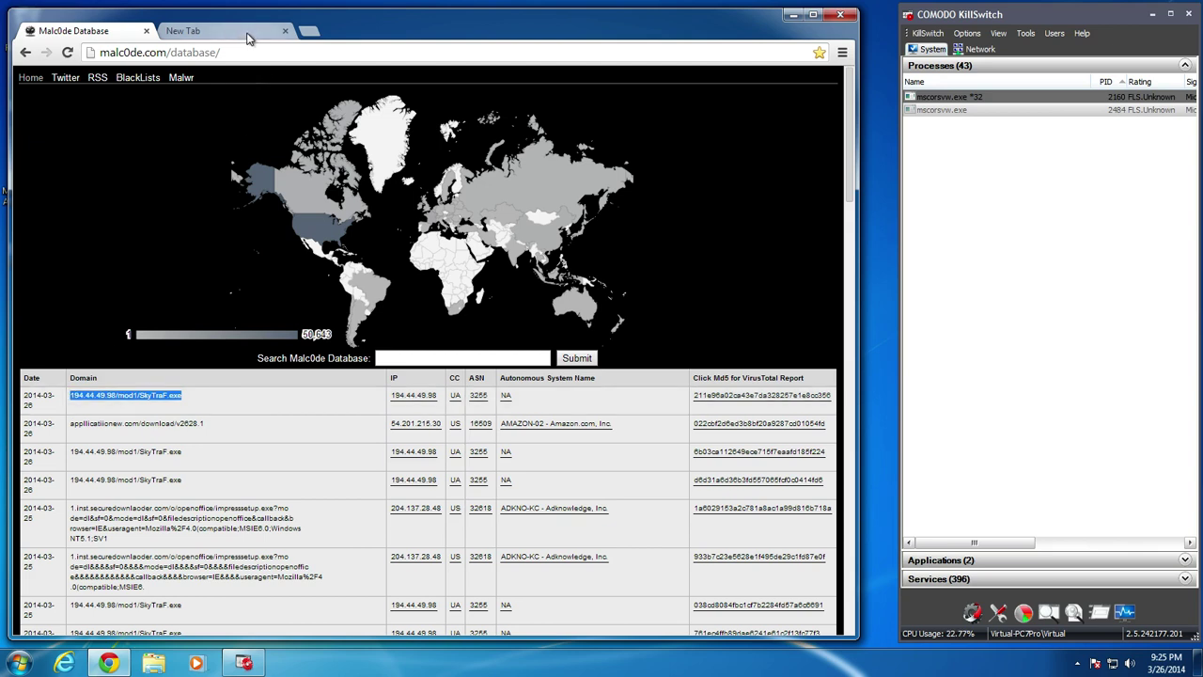
click(216, 31)
key(ctrl+v)
key(Return)
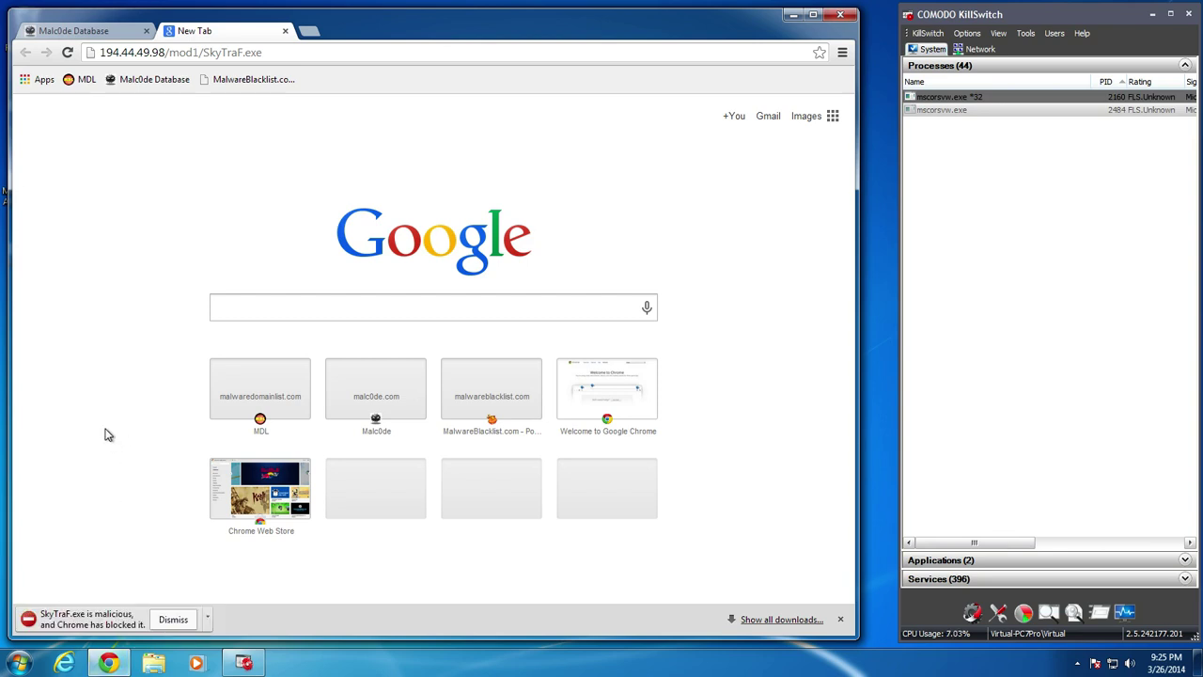
click(166, 622)
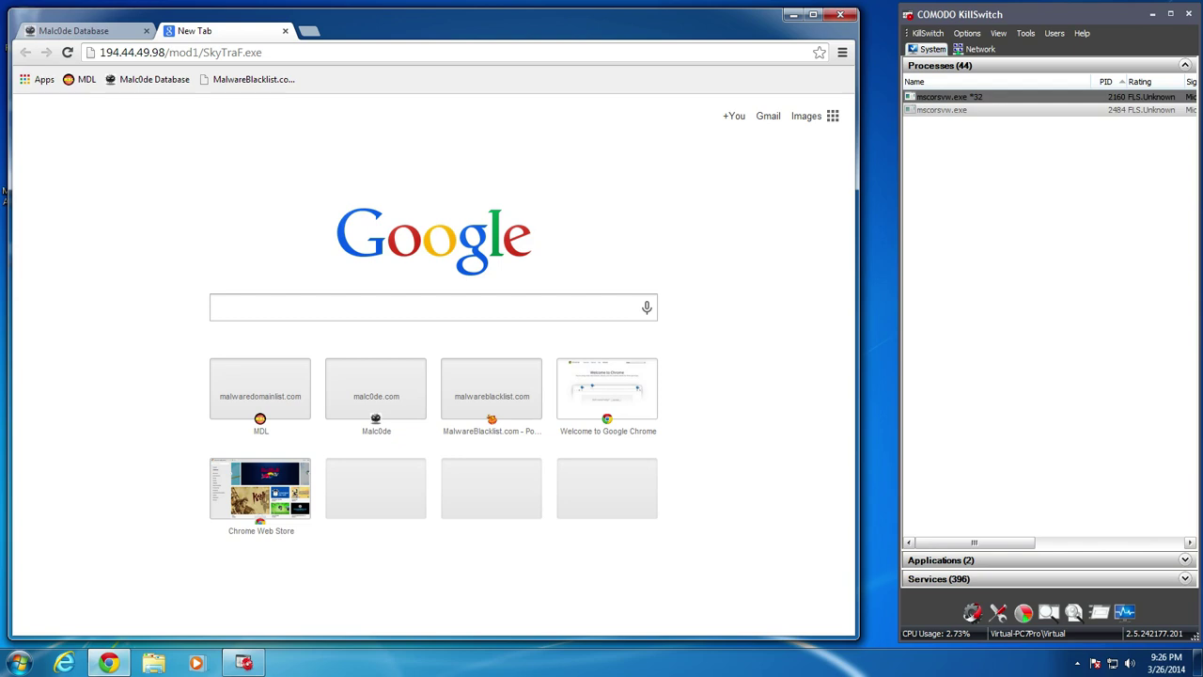
click(76, 31)
Load the second row's appllicatiionew.com/download/v2628.1 link from Malc0de in the new tab
drag(206, 425, 83, 425)
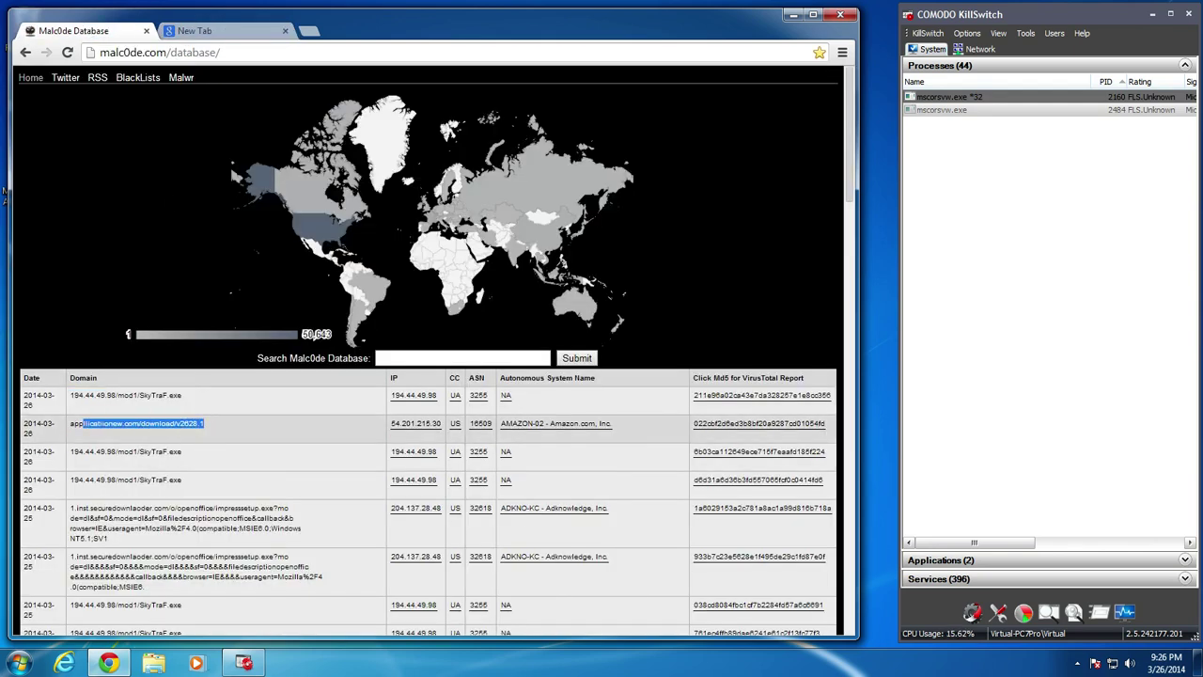
click(214, 31)
click(211, 53)
key(ctrl+v)
key(Return)
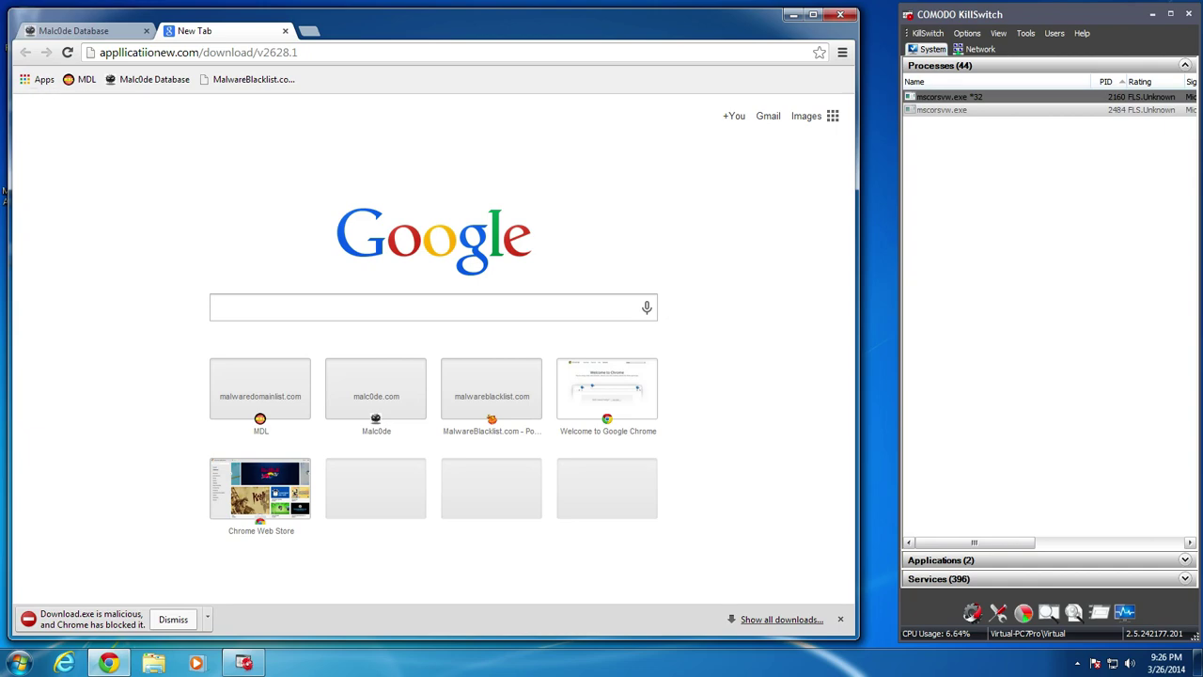
Select and copy the long impresssetup.exe link from the Malc0de Database table
click(119, 35)
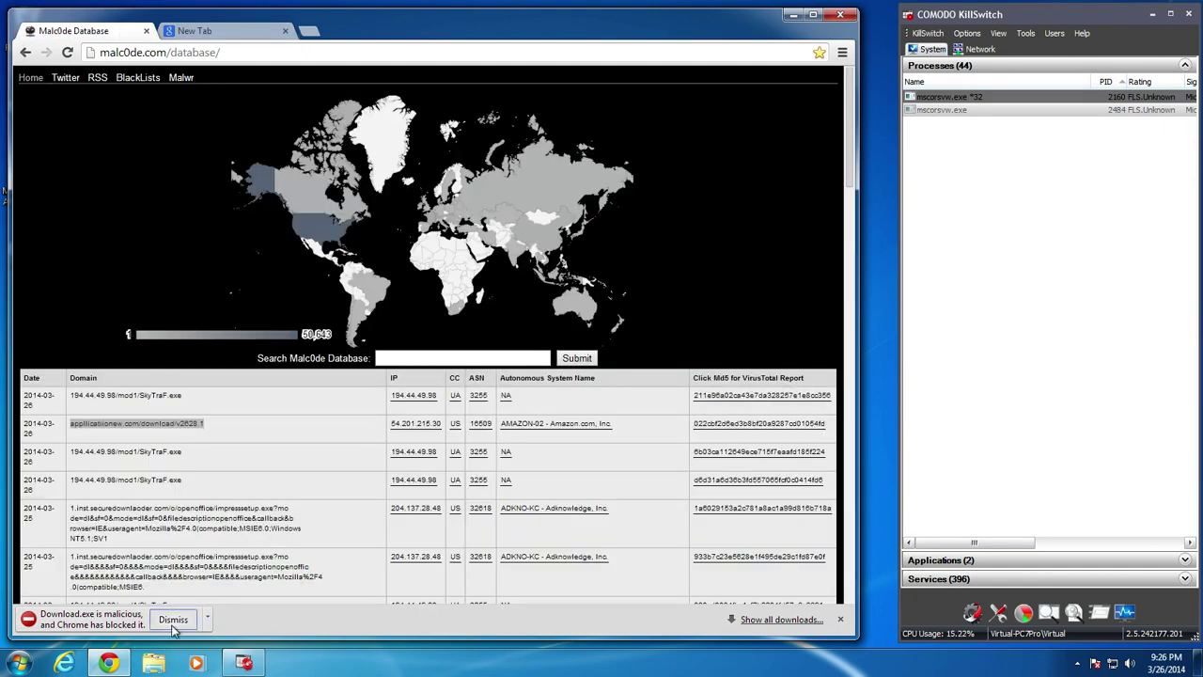
drag(182, 482, 83, 480)
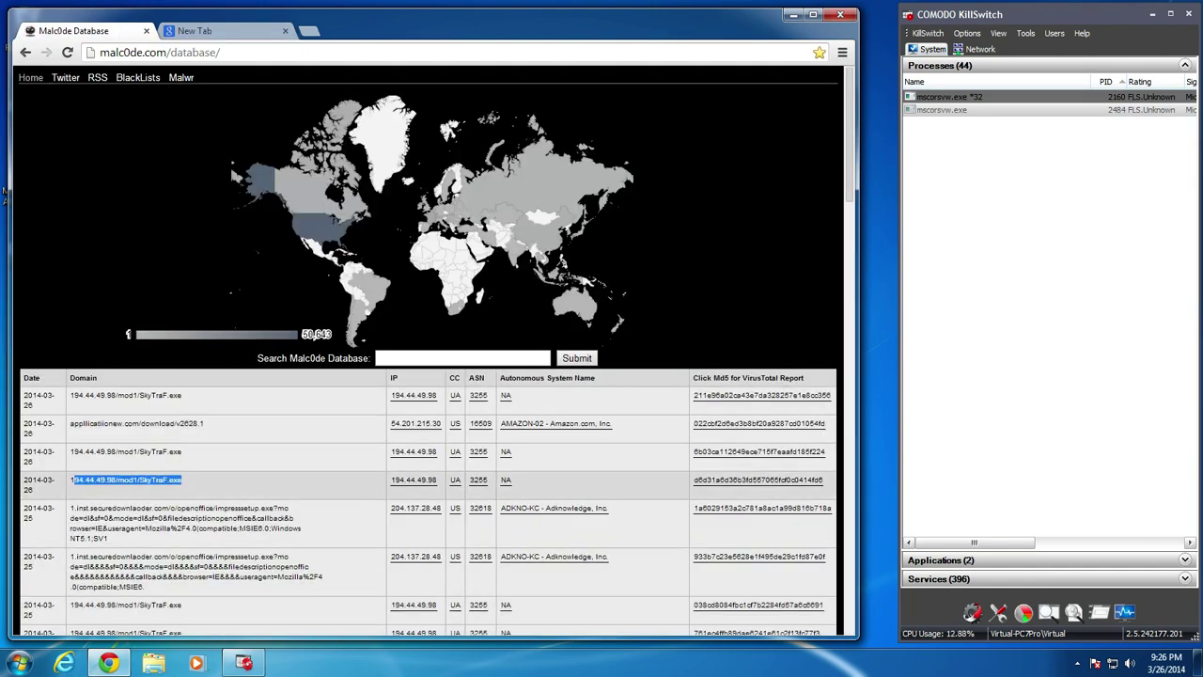
scroll(89, 471, down, 1)
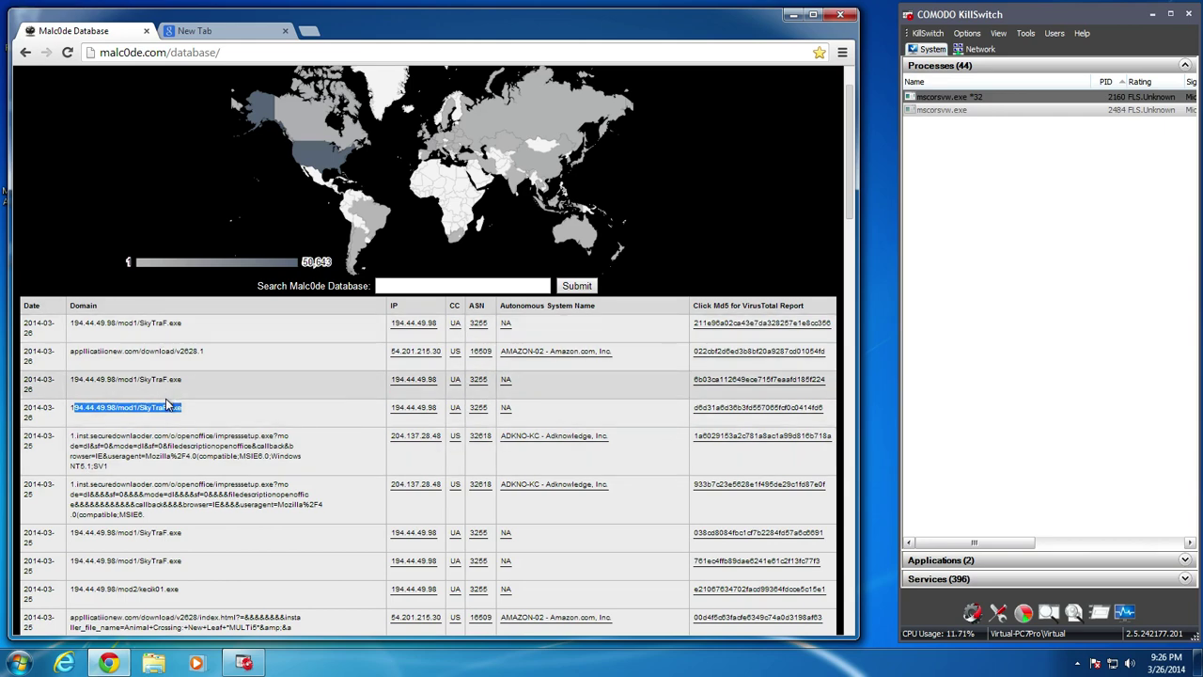
scroll(167, 405, down, 1)
drag(172, 383, 70, 385)
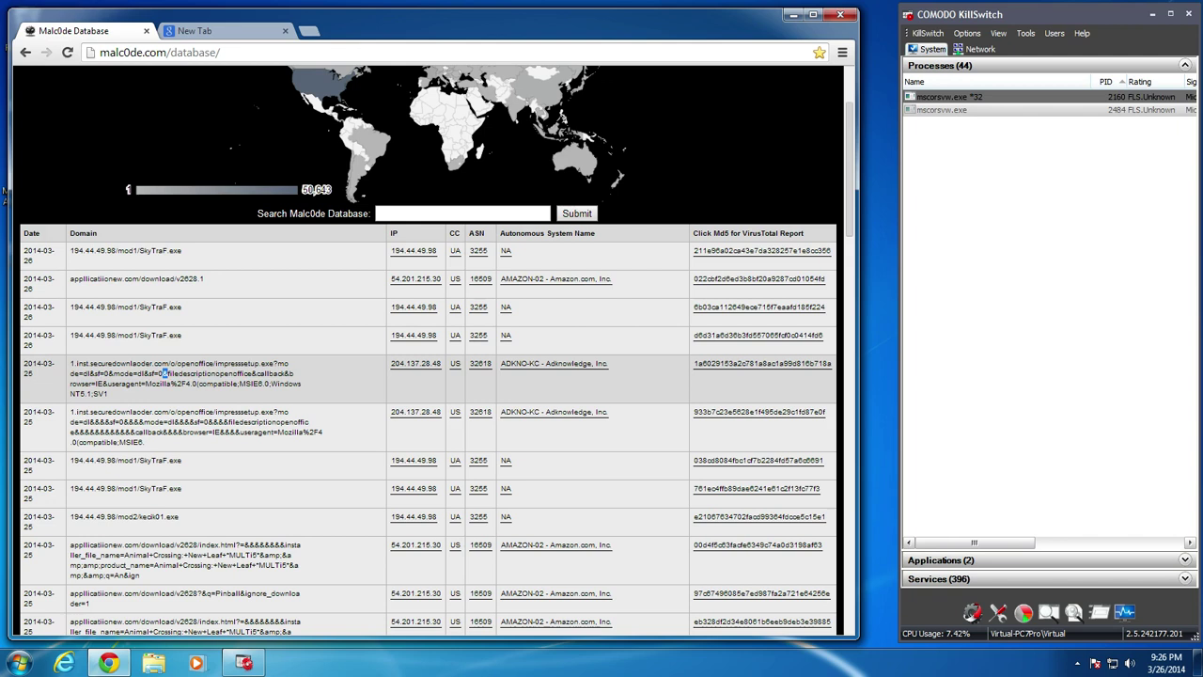
triple_click(165, 373)
triple_click(165, 373)
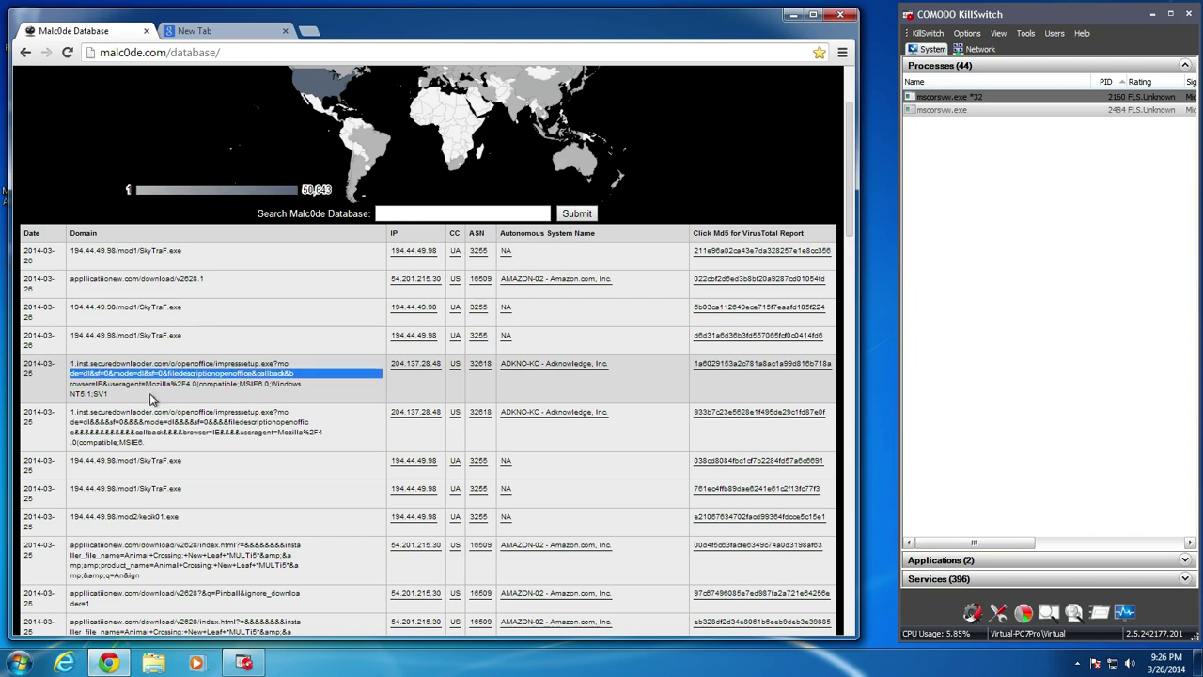
drag(150, 400, 83, 363)
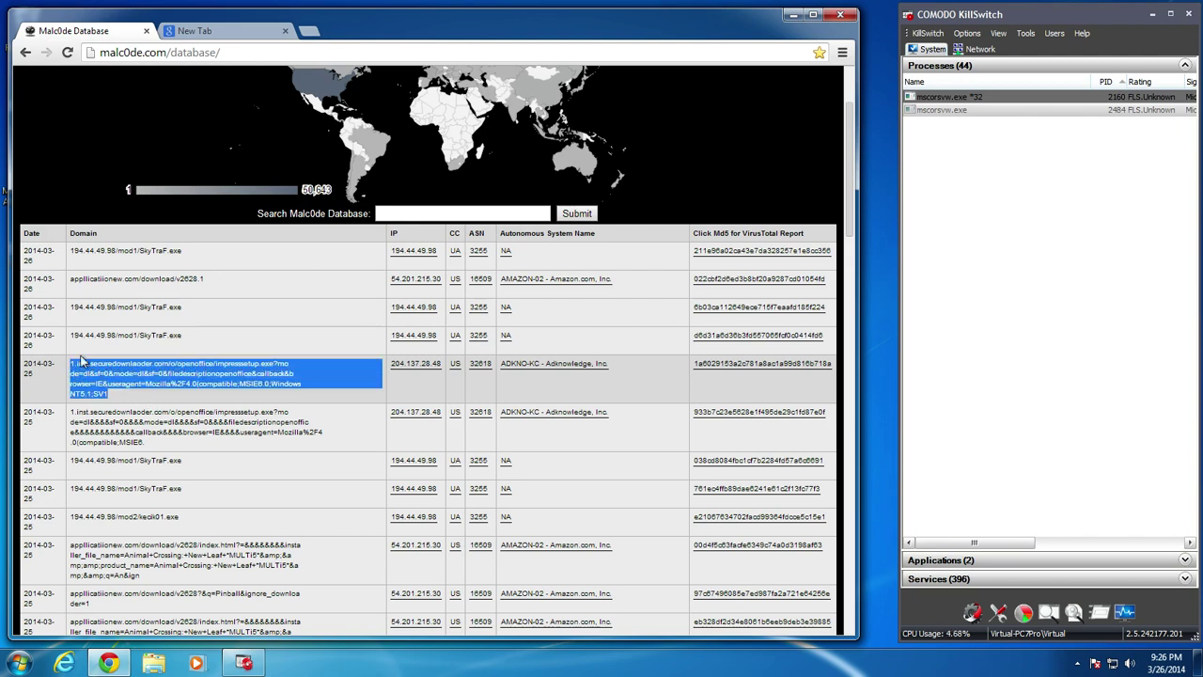
key(ctrl+c)
Load the impresssetup.exe link in the new tab to start its download
click(218, 31)
click(220, 52)
key(ctrl+v)
key(Return)
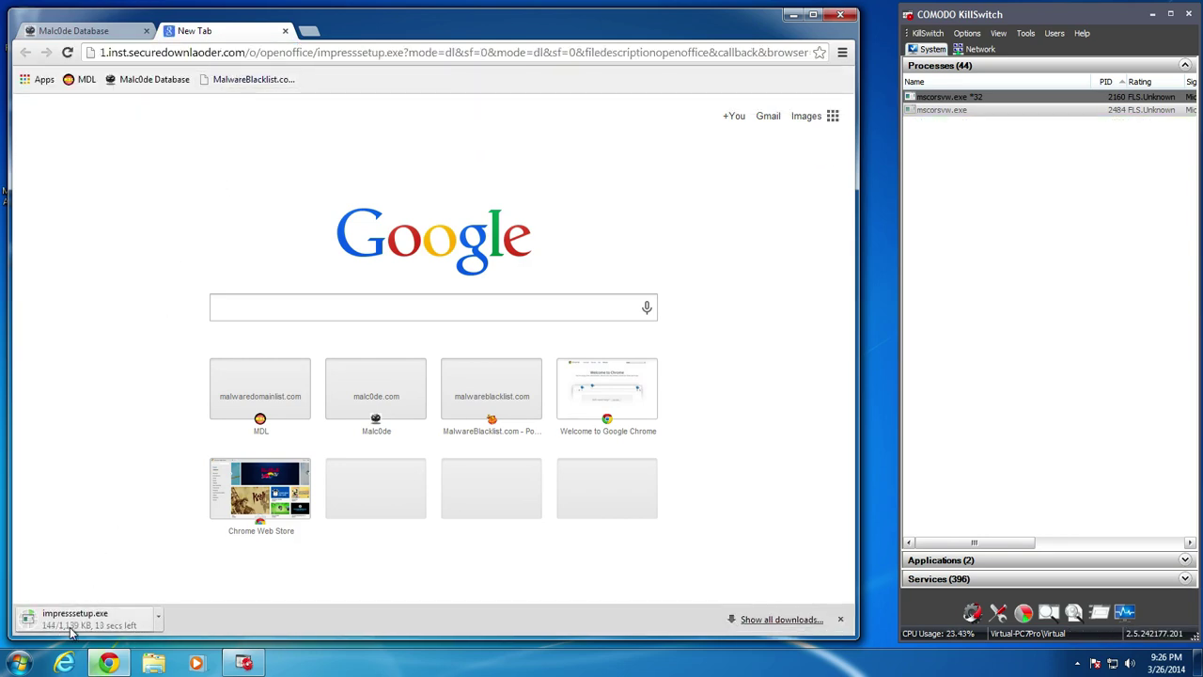
Scroll the Malc0de Database table and select the delta.EXE address
click(91, 25)
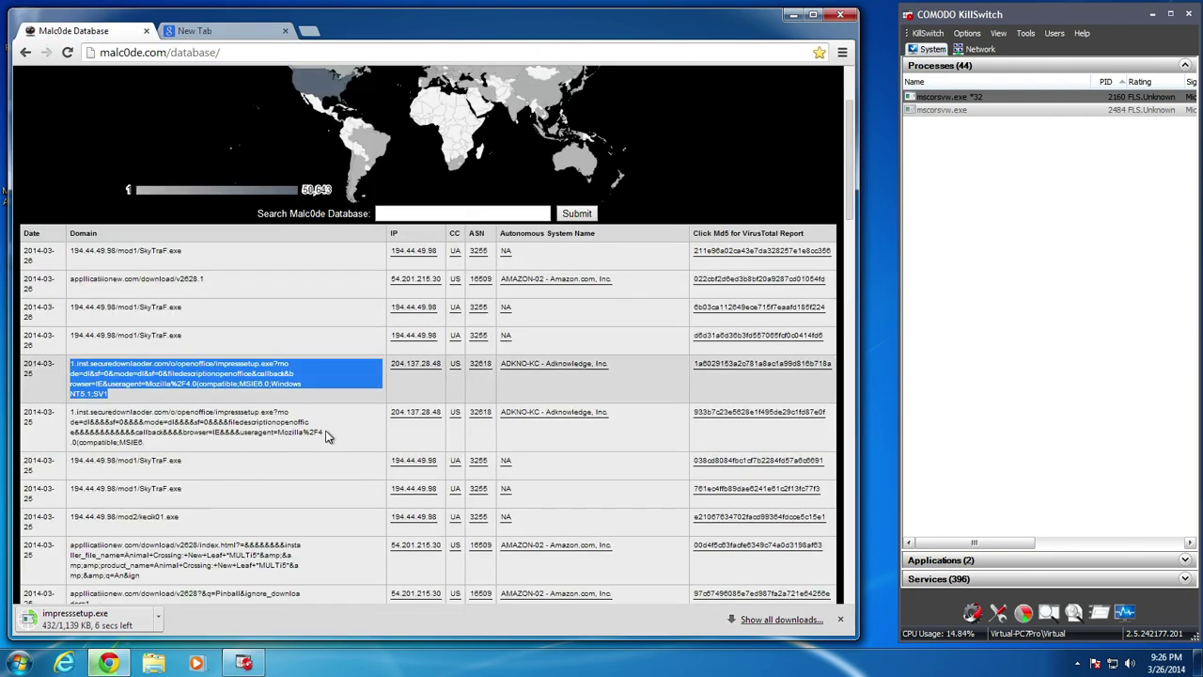
scroll(330, 438, down, 2)
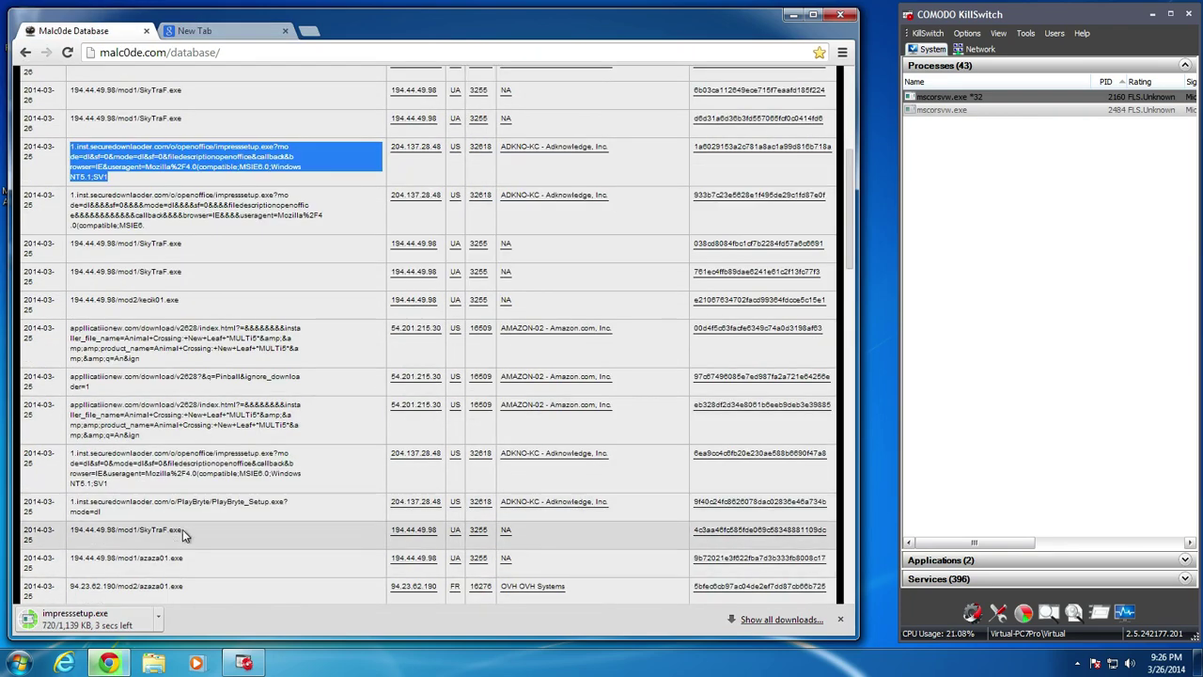
scroll(183, 529, down, 3)
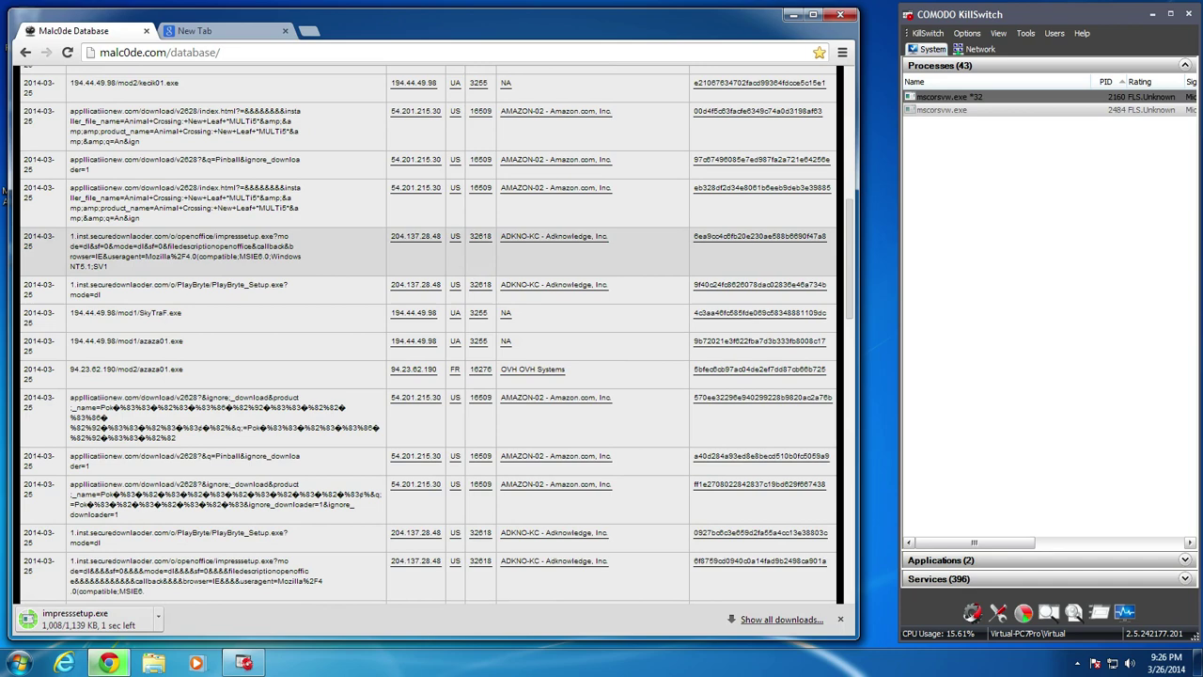
scroll(172, 474, down, 1)
drag(256, 537, 73, 536)
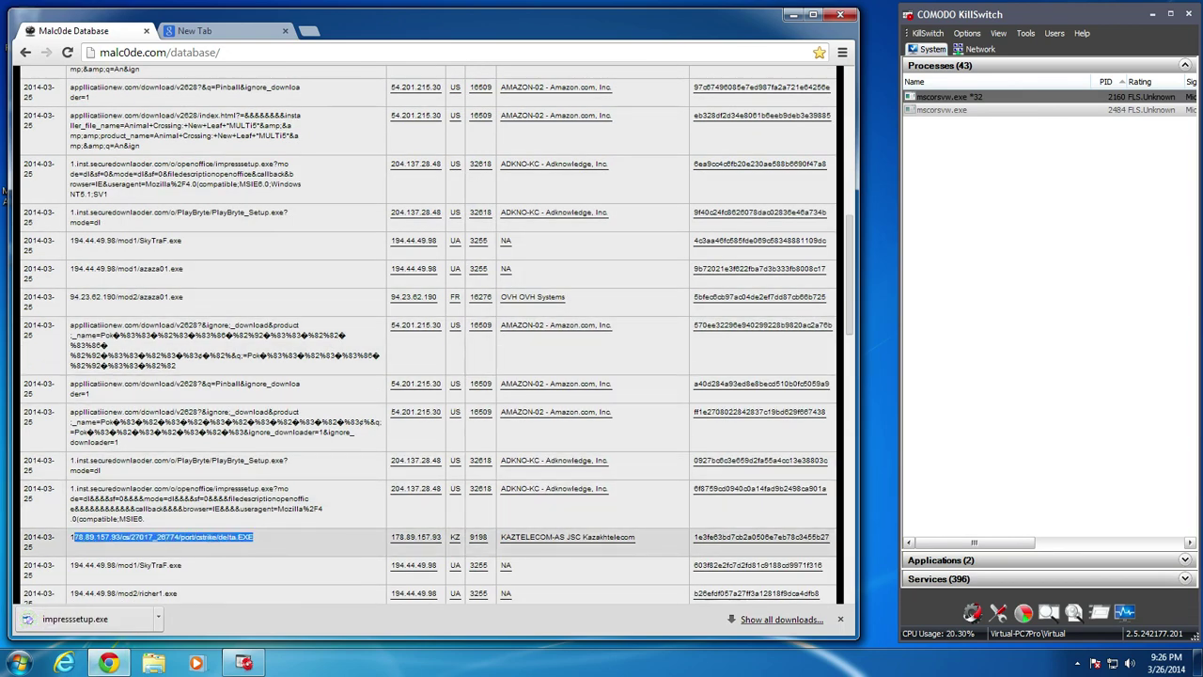
Run the downloaded impresssetup.exe, allow it at the UAC prompt, and reselect the delta.EXE address
click(77, 622)
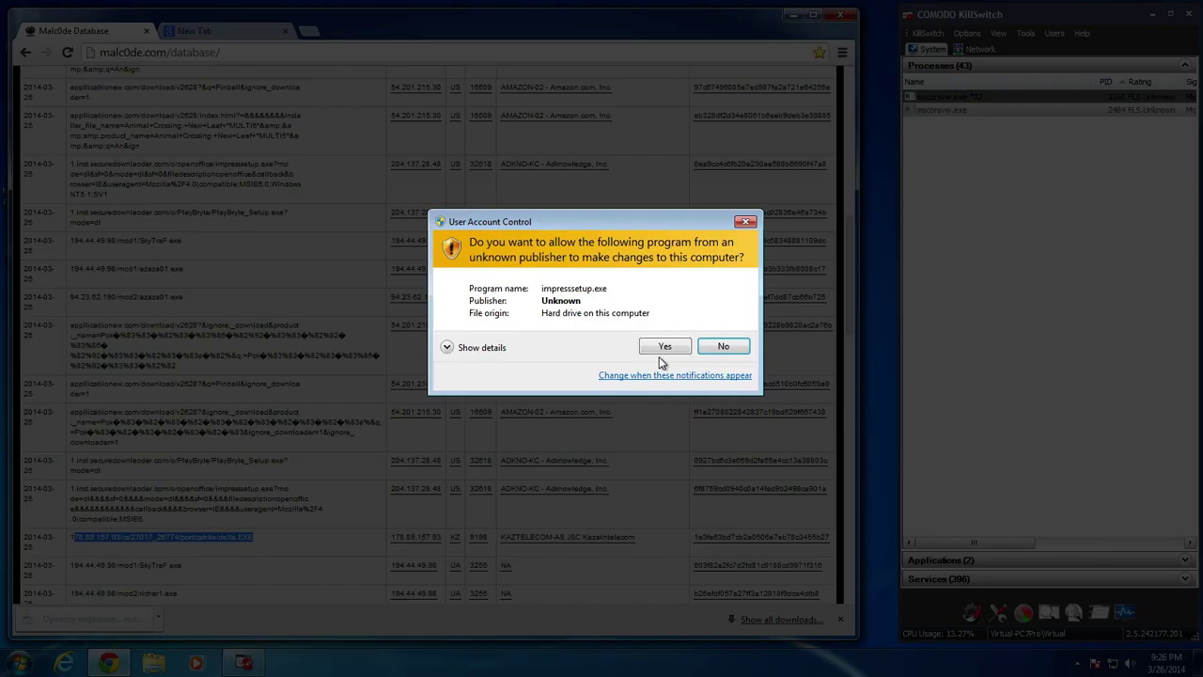
click(655, 348)
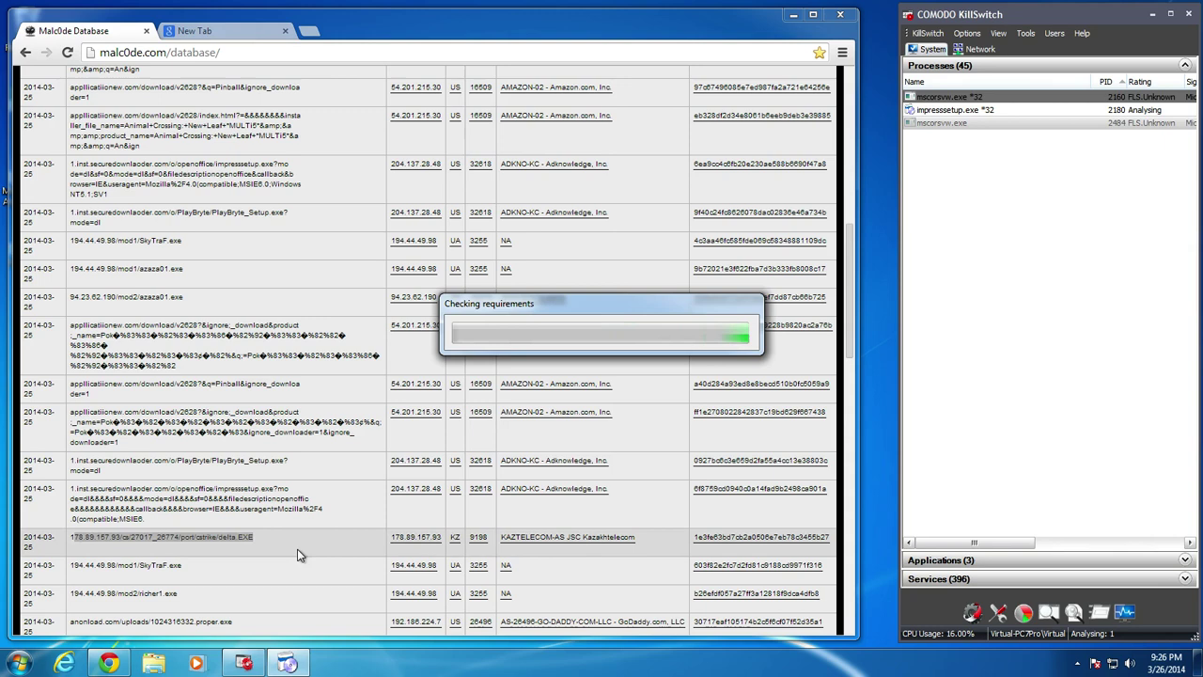
drag(297, 555, 381, 545)
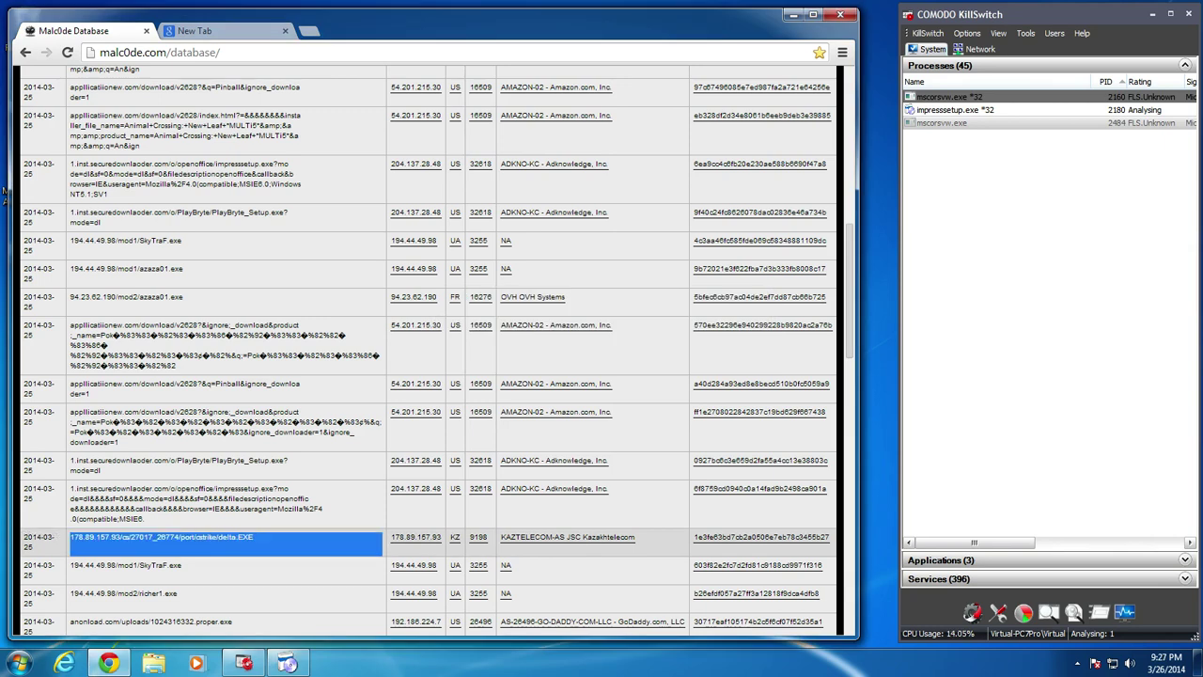
Widen KillSwitch's Rating column, then load the 178.89.157.93 delta.EXE address in the New Tab
click(242, 32)
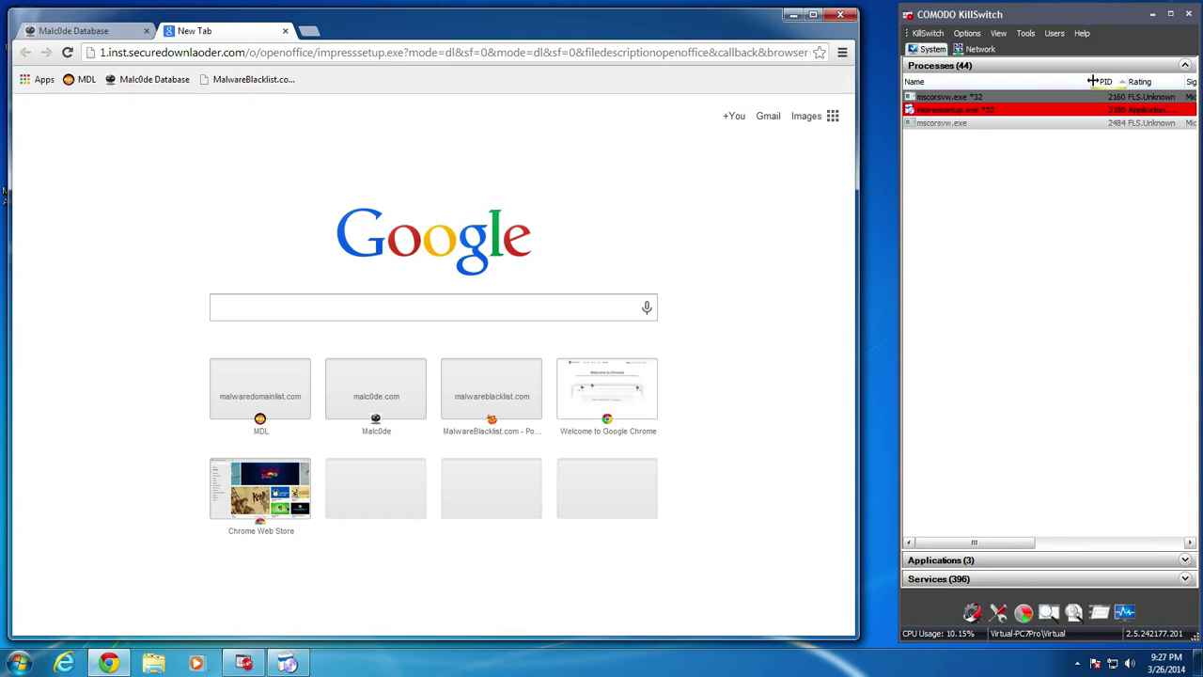
drag(1093, 81, 1064, 81)
drag(1146, 81, 1170, 80)
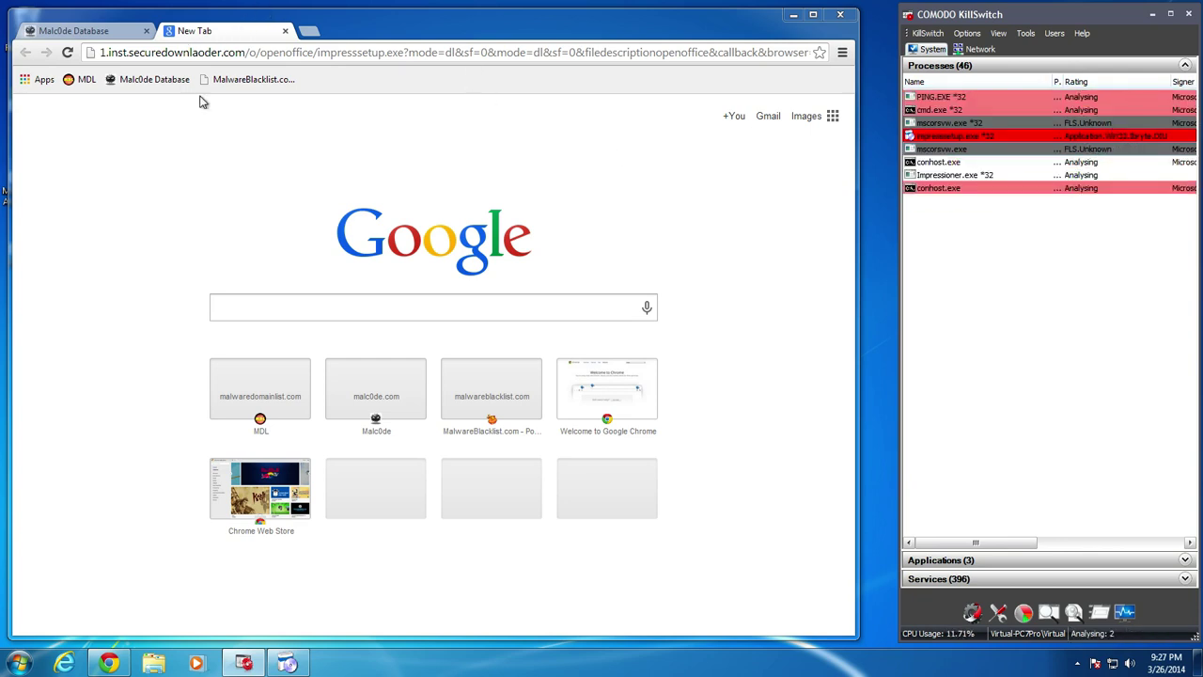
click(147, 52)
key(ctrl+v)
key(Return)
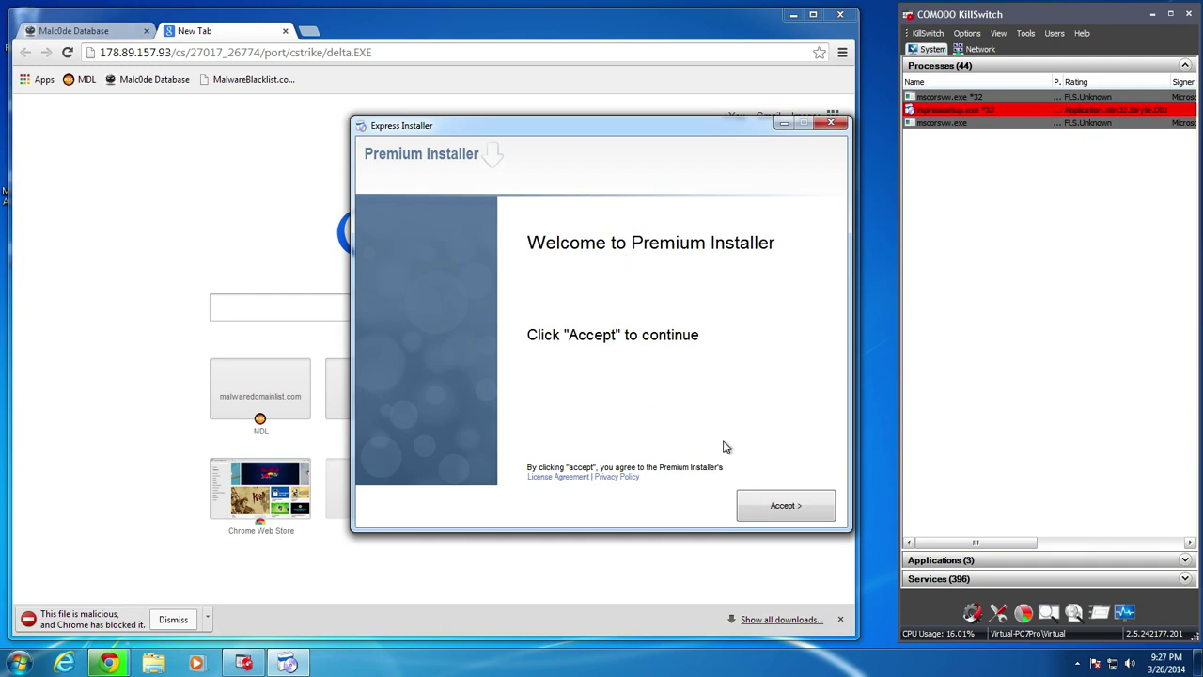
Quit and close the Premium Installer window
click(833, 125)
click(797, 508)
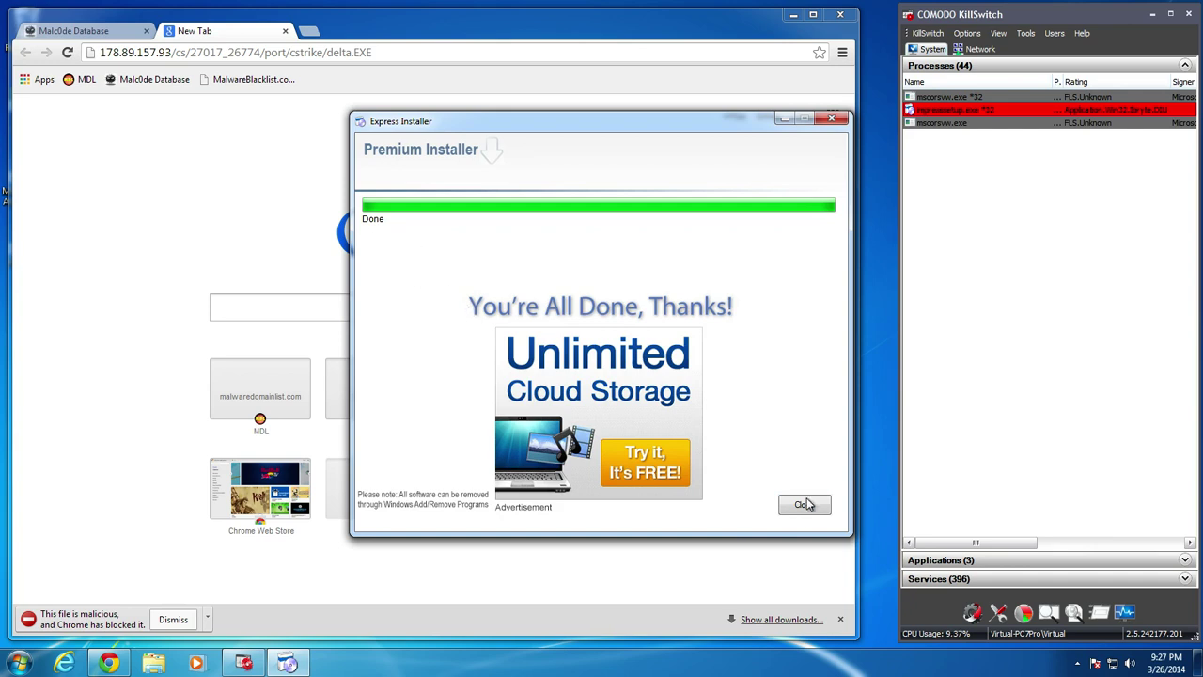
click(805, 505)
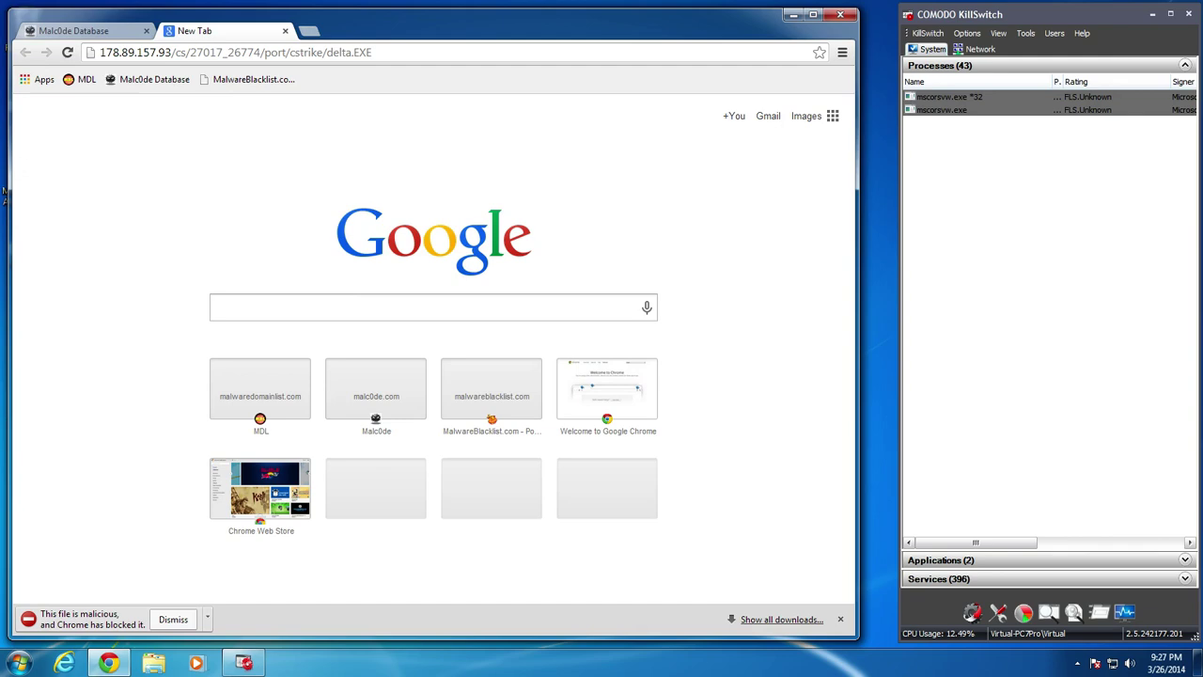
Go back to the Malc0de Database list and select the anonload proper.exe URL
click(108, 38)
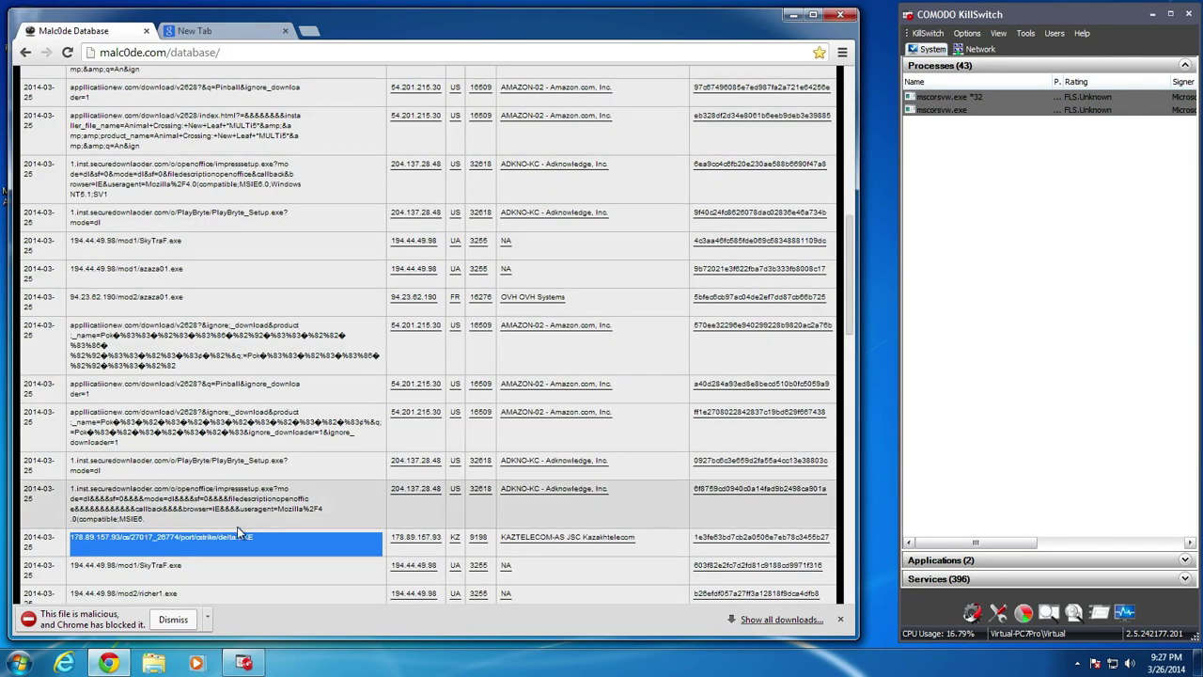
scroll(238, 407, down, 1)
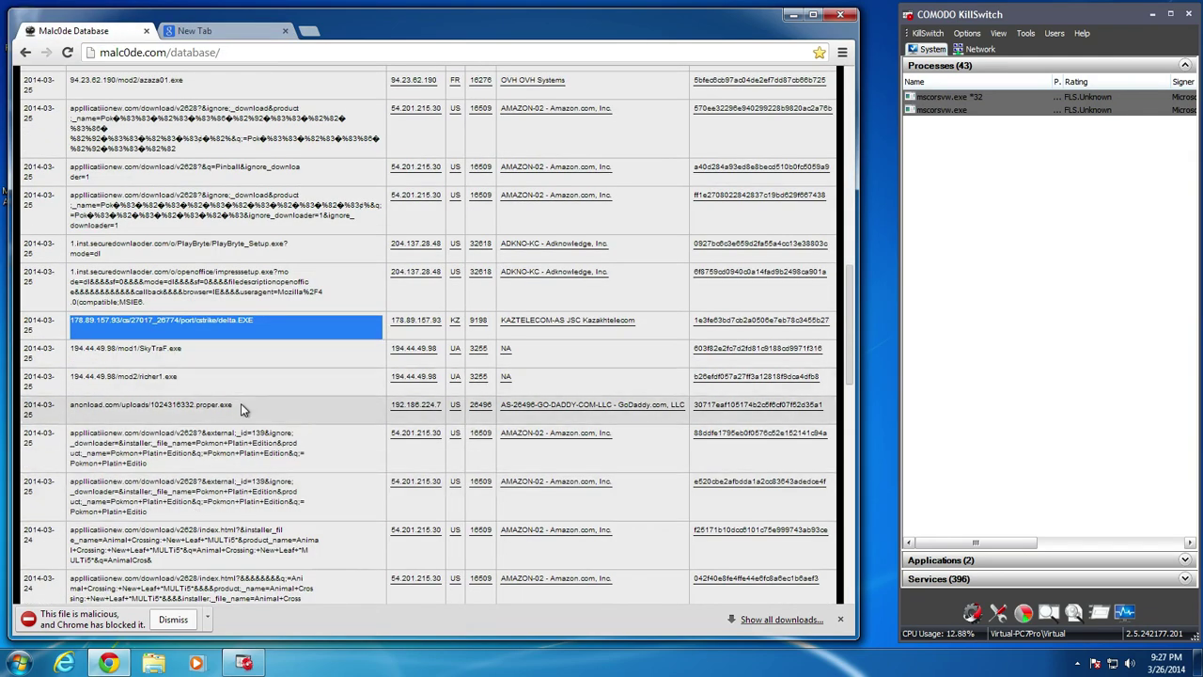
drag(233, 405, 72, 405)
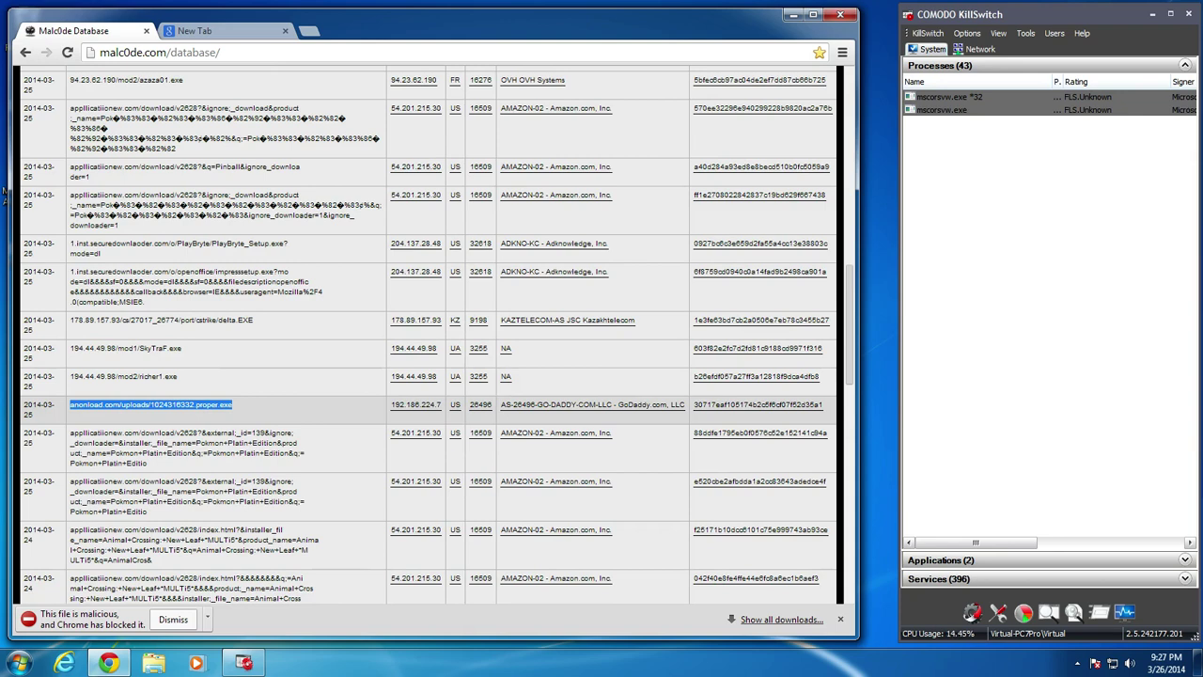
Load the anonload.com 1024316332.proper.exe download link in the New Tab
click(195, 31)
click(188, 53)
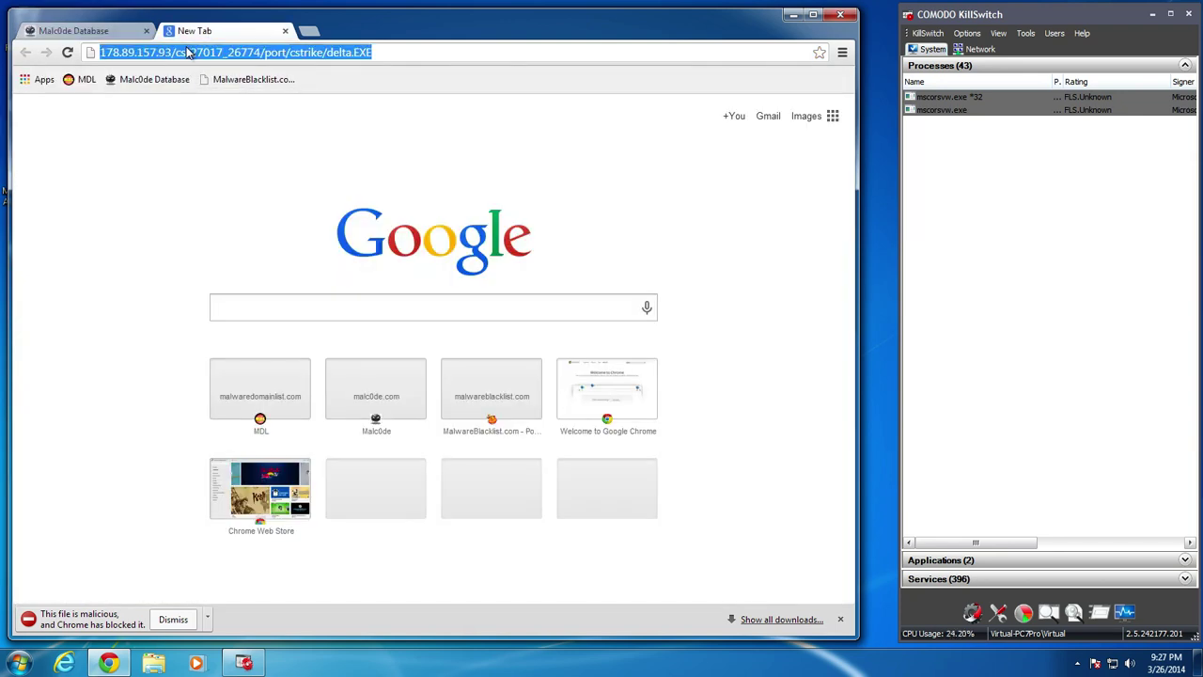
text(anonload.com/uploads/1024316332.proper.exe)
key(Return)
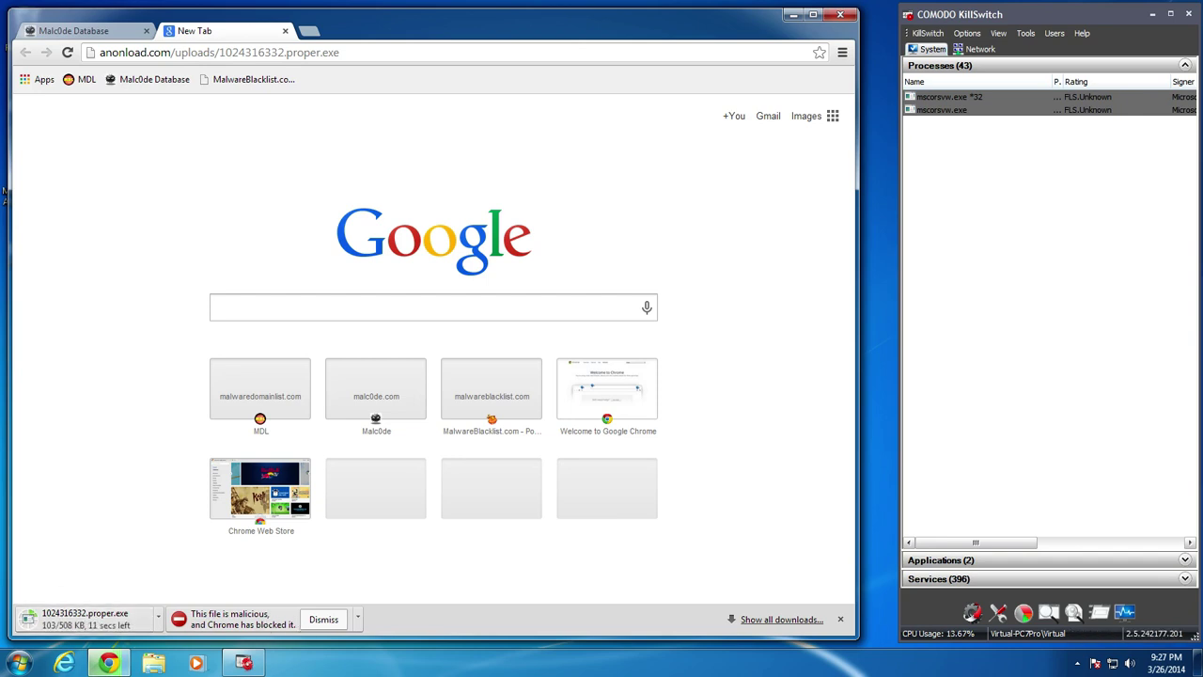
Dismiss both malicious-file warnings and go back to the Malc0de Database list
click(323, 620)
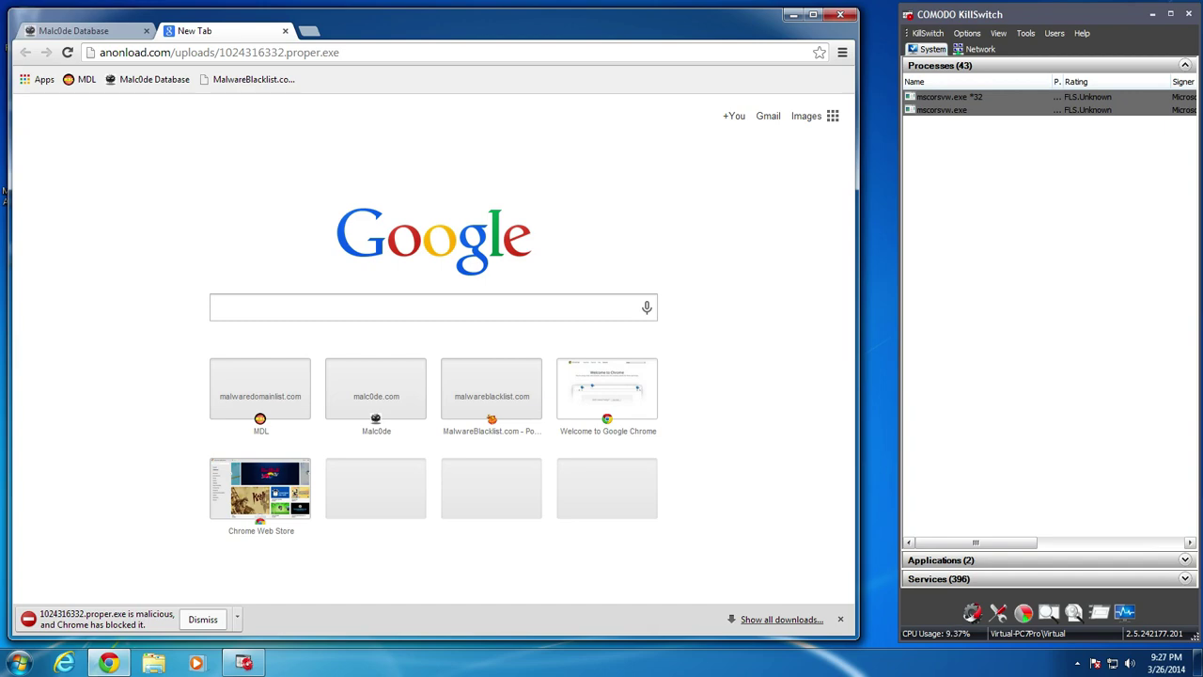
click(213, 624)
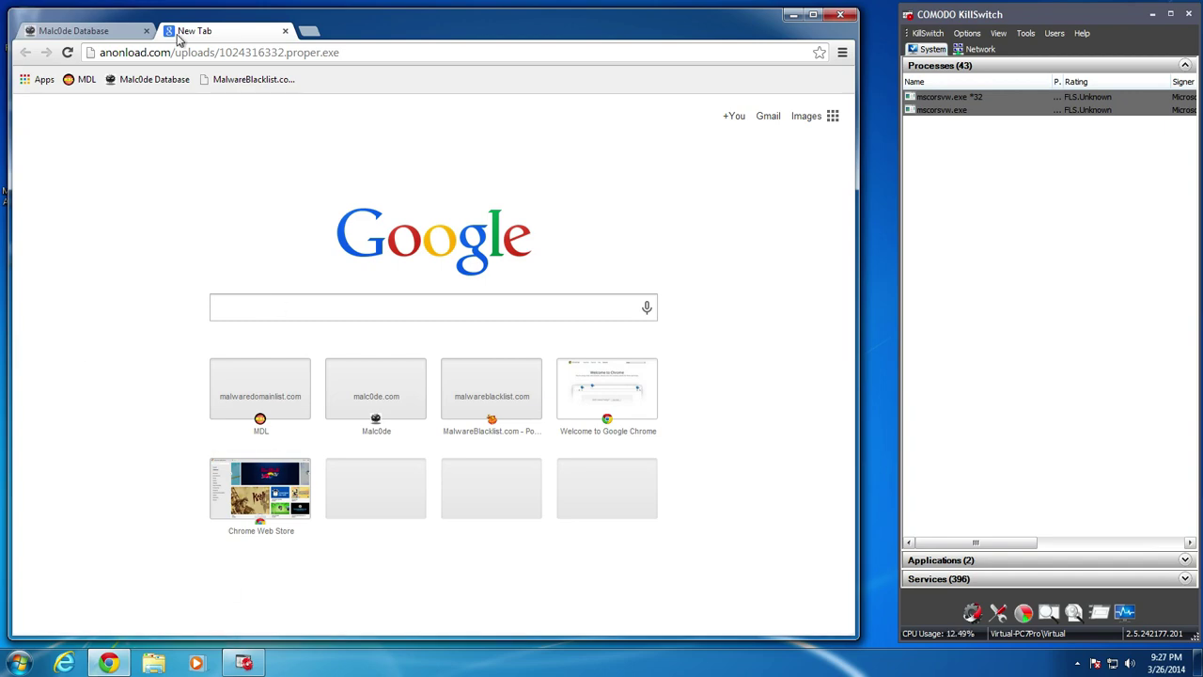
click(117, 34)
scroll(183, 465, down, 3)
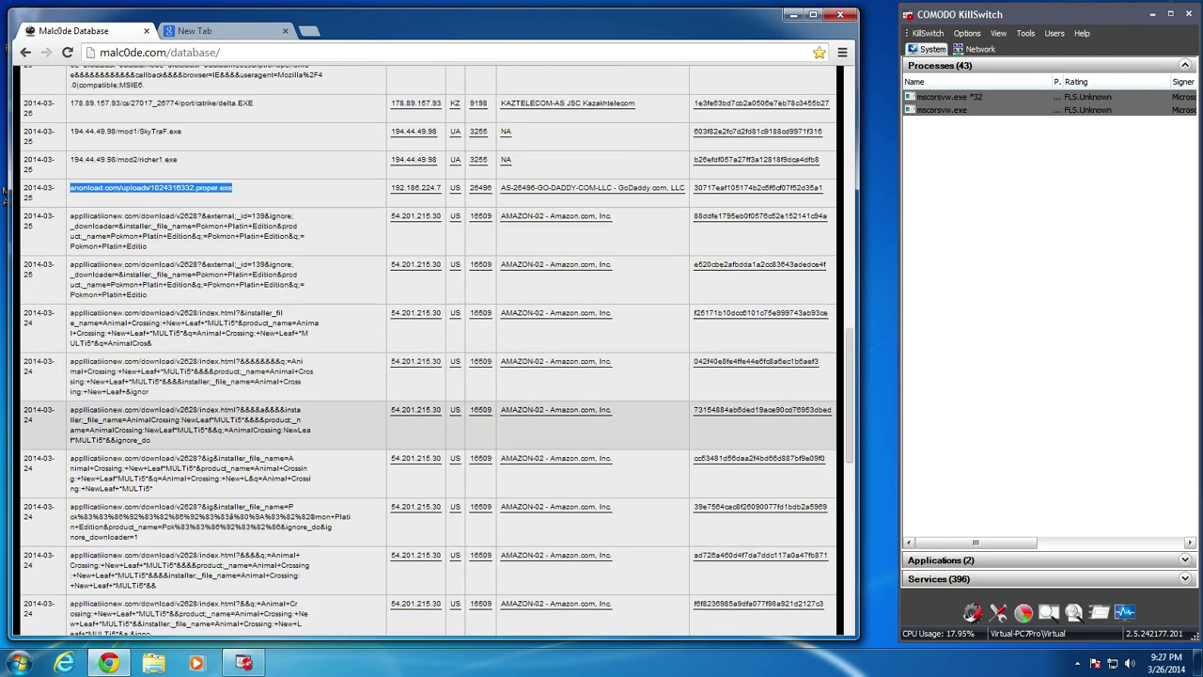
Copy the Pokmon Platin Edition download URL and load it in the New Tab
drag(148, 247, 71, 216)
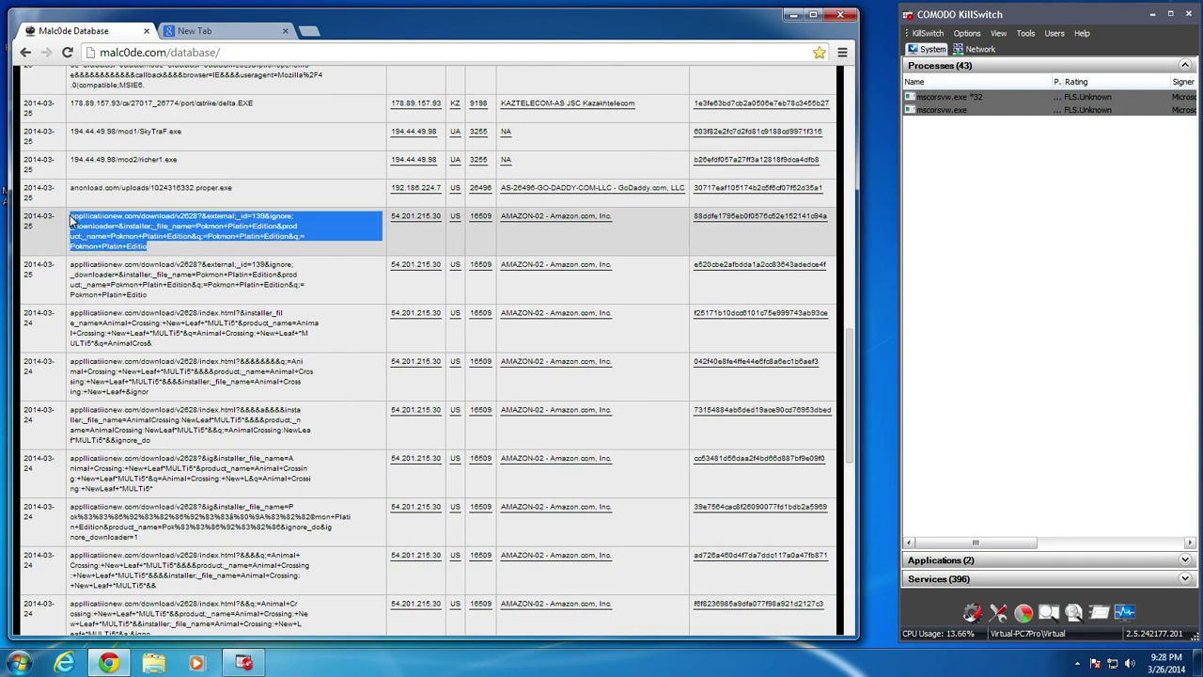
key(ctrl+c)
click(194, 31)
click(190, 53)
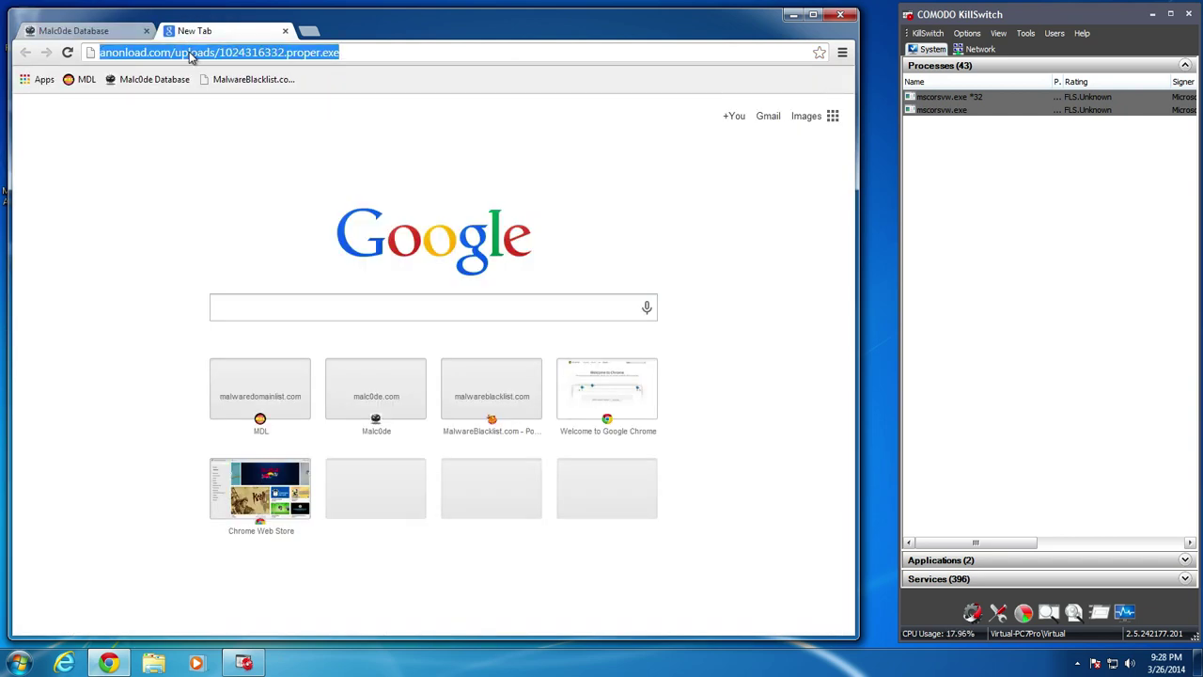
key(ctrl+v)
key(Return)
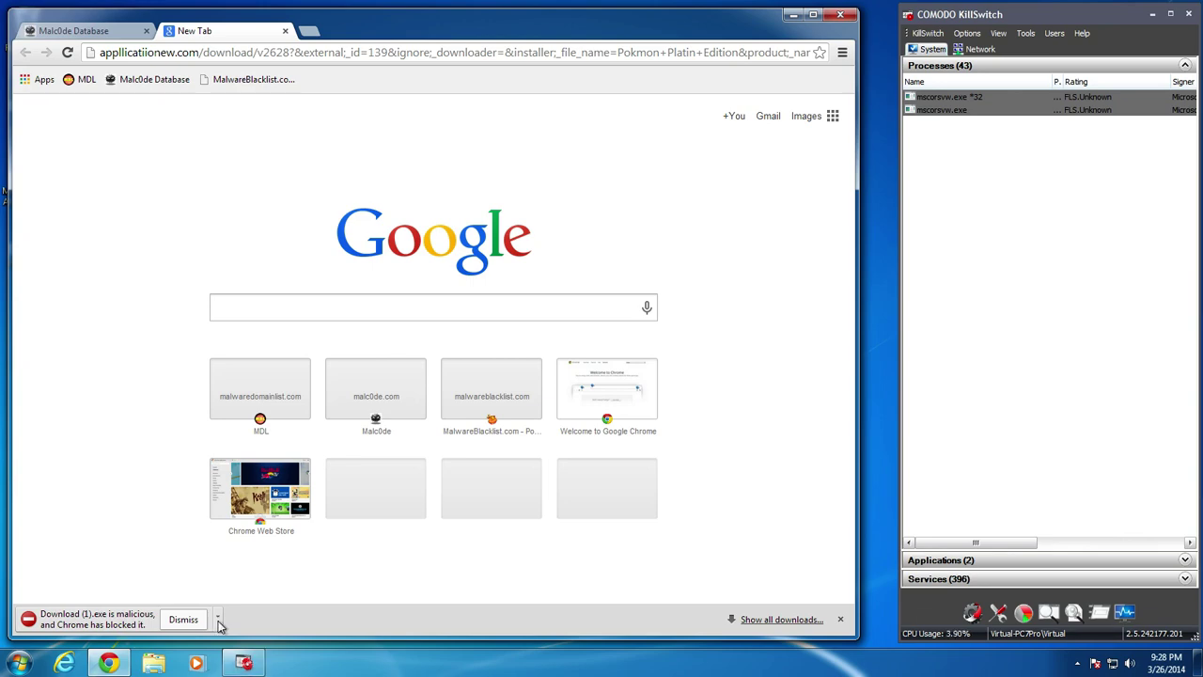
Dismiss the blocked Download (1).exe warning and return to the Malc0de Database list
click(183, 619)
click(96, 36)
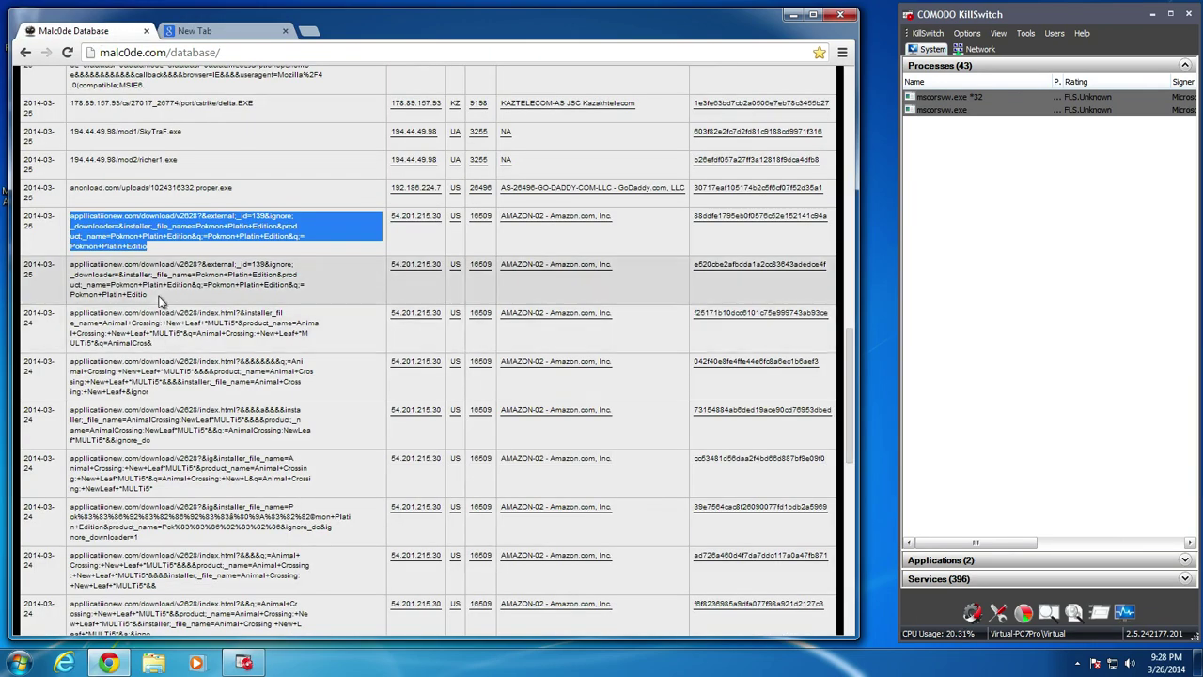
scroll(150, 380, up, 2)
scroll(155, 417, down, 2)
scroll(155, 417, down, 10)
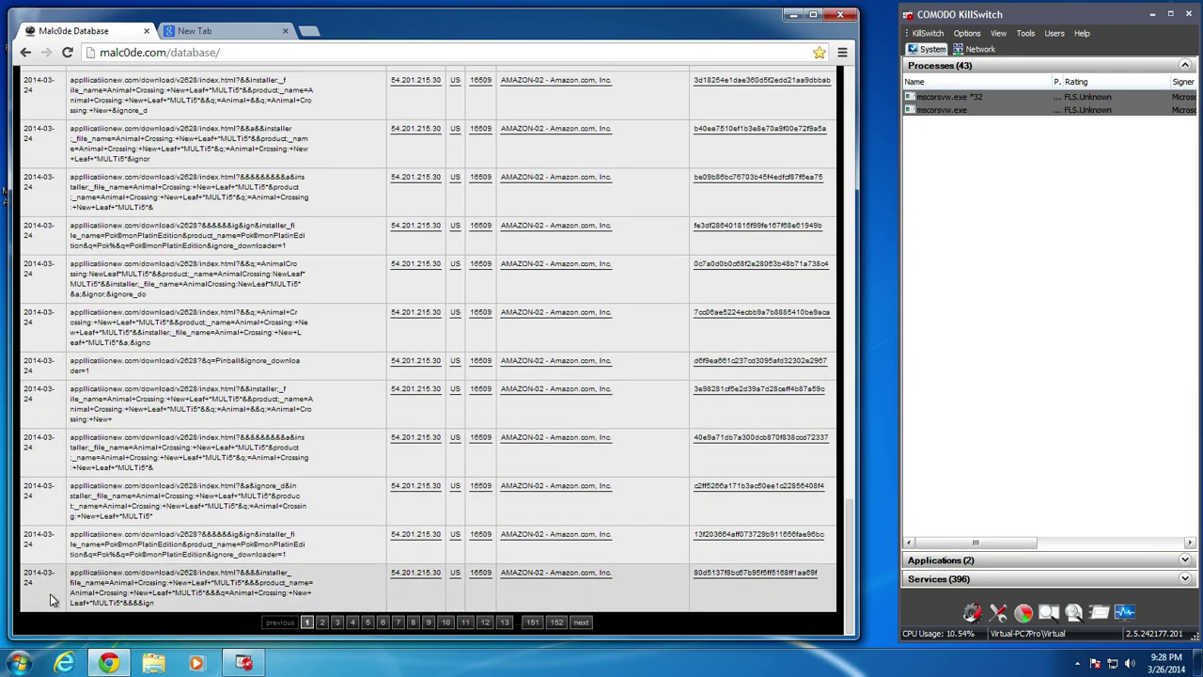
scroll(274, 527, up, 1)
scroll(275, 527, up, 15)
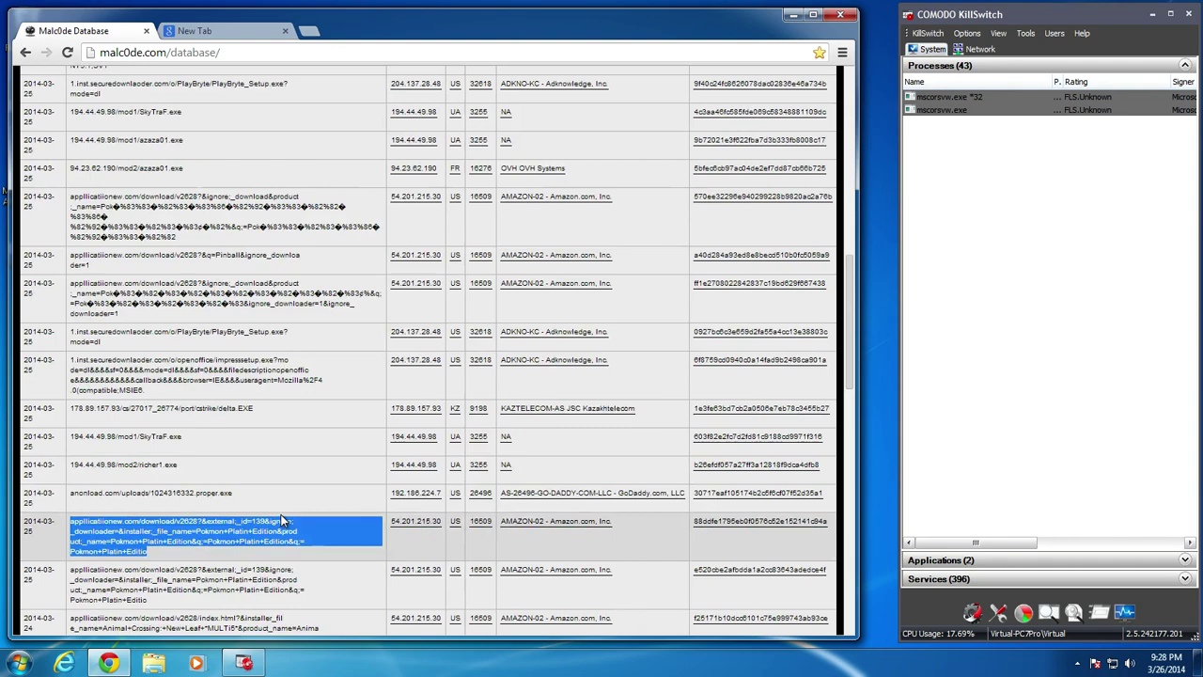
click(225, 34)
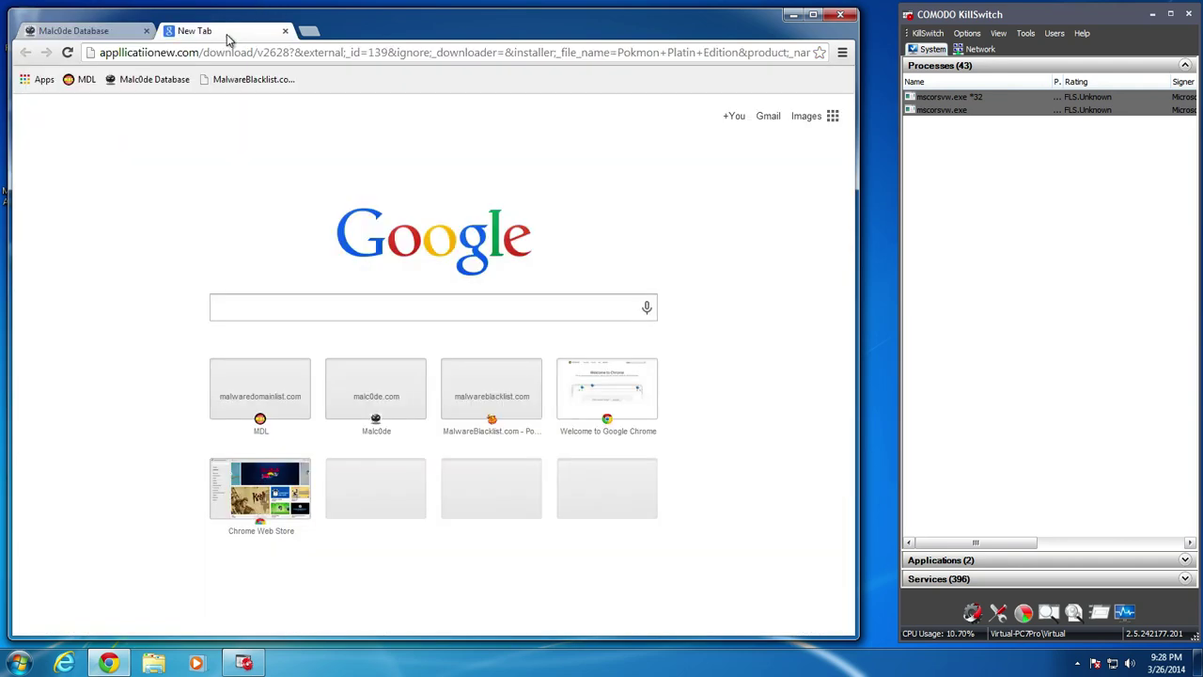
click(113, 34)
Load malwareblacklist.com/showMDL.php from the MDL bookmark in Chrome's Bookmarks menu
click(843, 53)
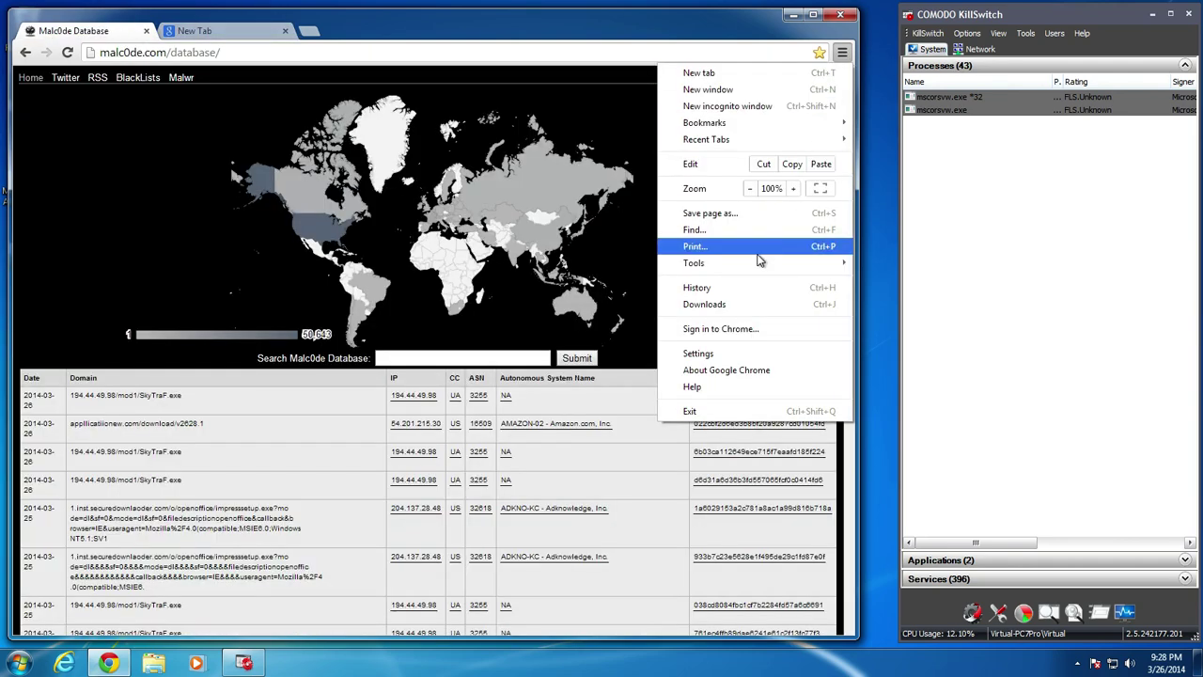
mouse_move(727, 122)
click(959, 226)
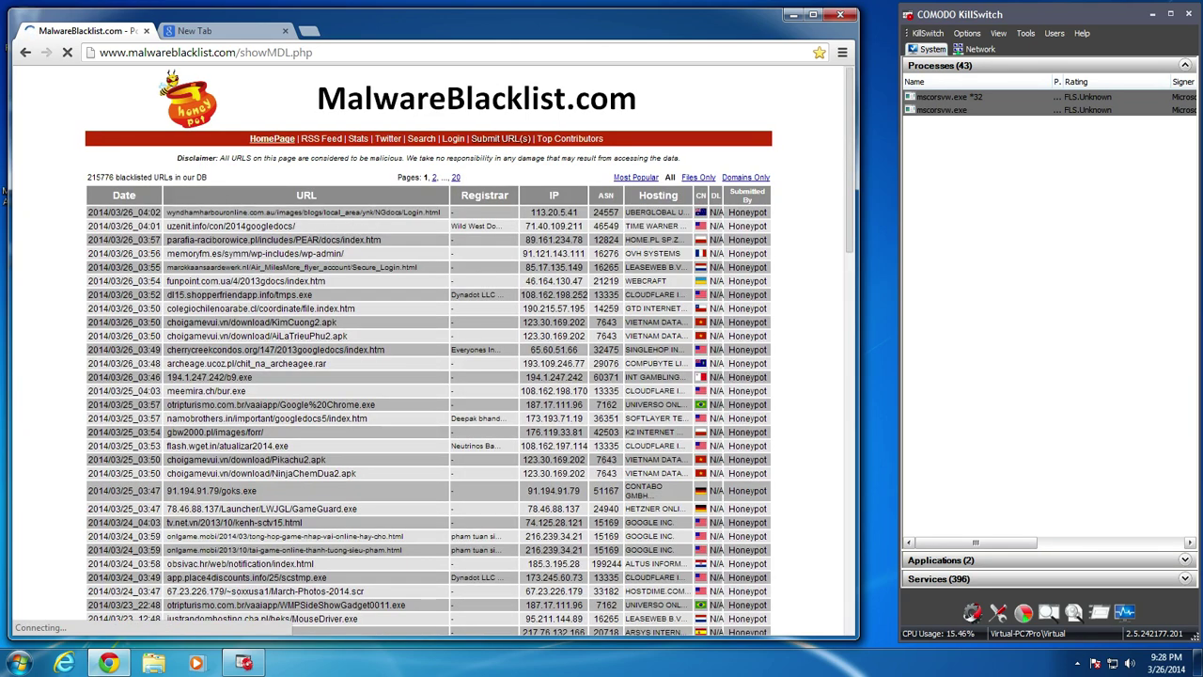
Copy the first blacklisted URL and load the Login.html phishing page in a new tab
triple_click(366, 213)
key(ctrl+t)
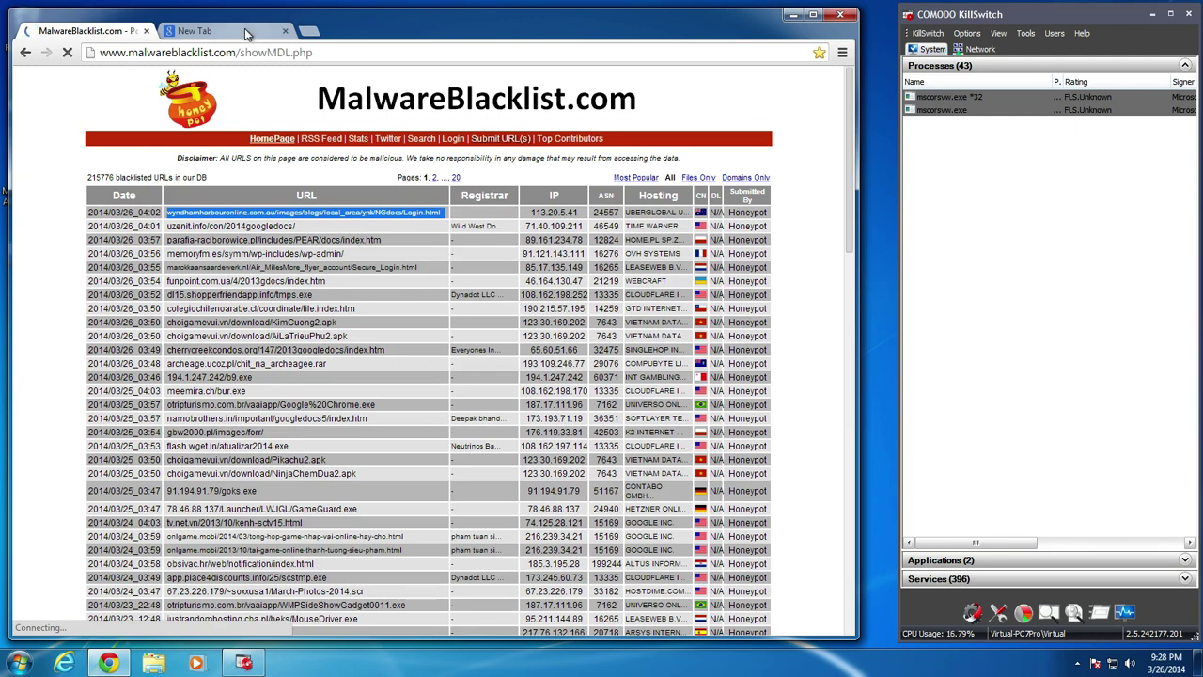
key(ctrl+v)
click(246, 53)
key(ctrl+v)
key(Return)
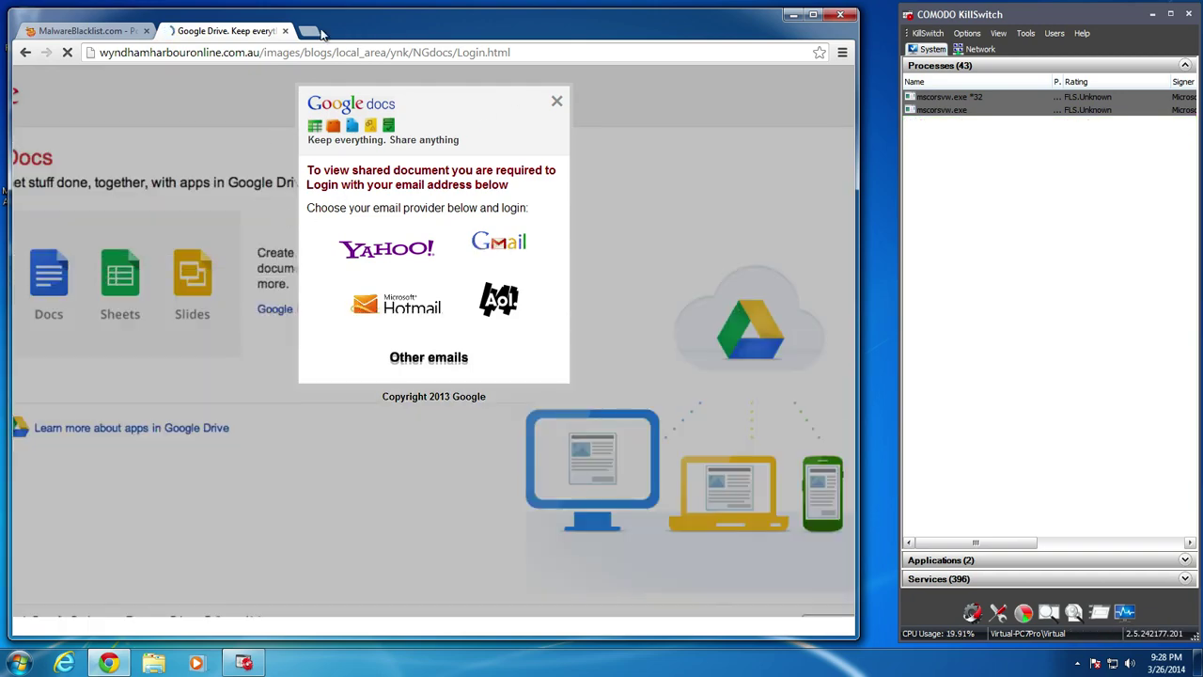
Load uzenit.info/con/2014googledocs/ in the test tab, triggering Chrome's phishing warning
click(102, 31)
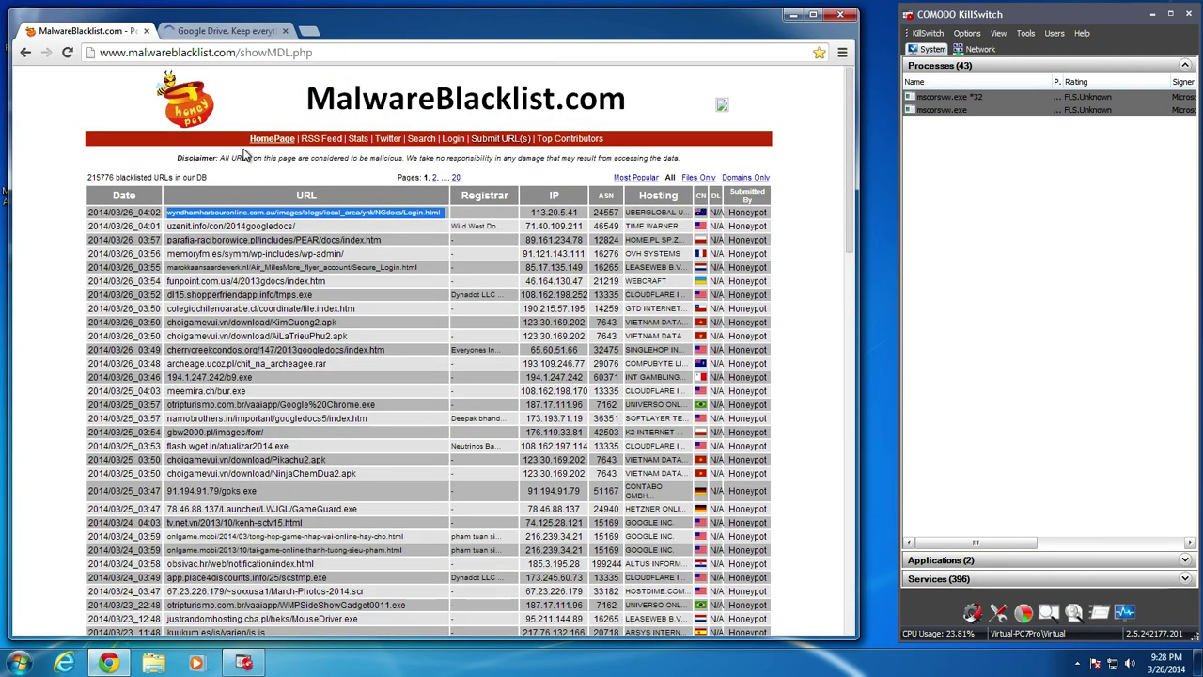
triple_click(263, 227)
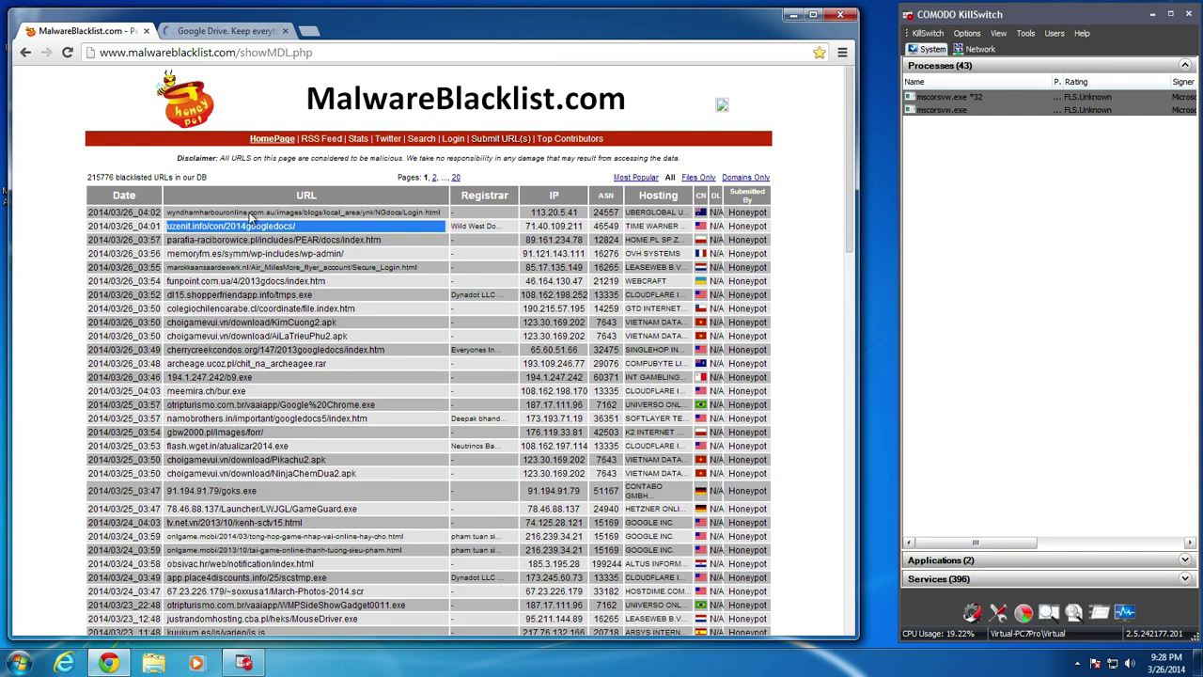
click(199, 31)
click(209, 59)
key(ctrl+v)
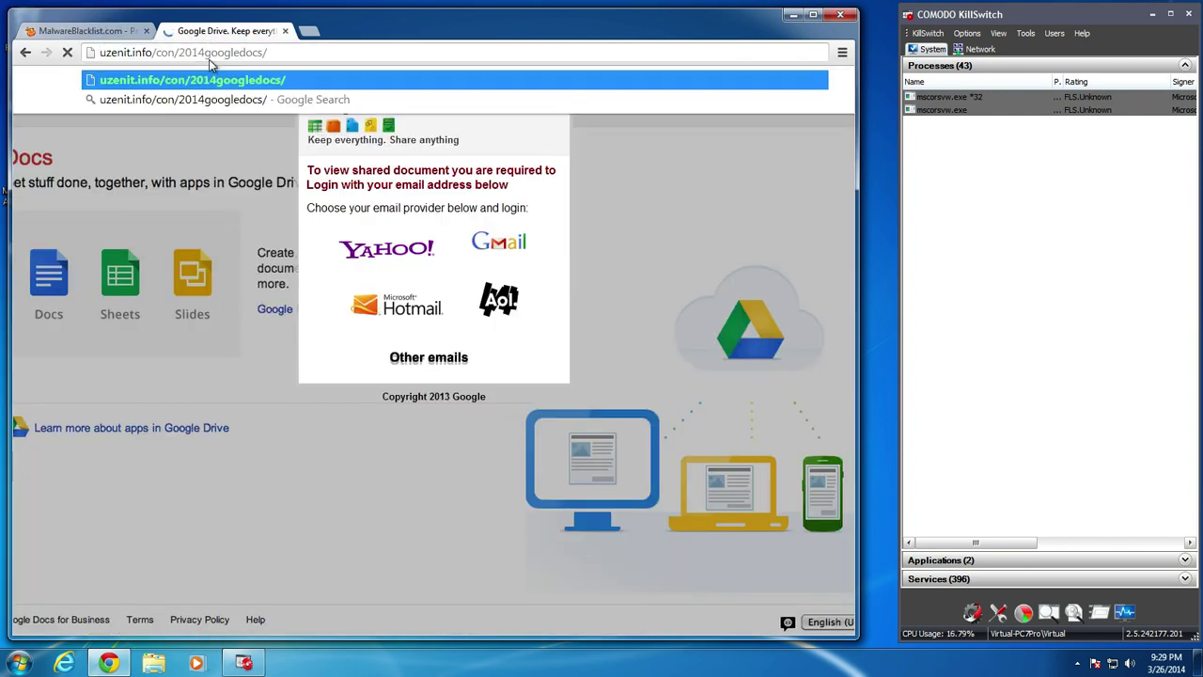
key(Return)
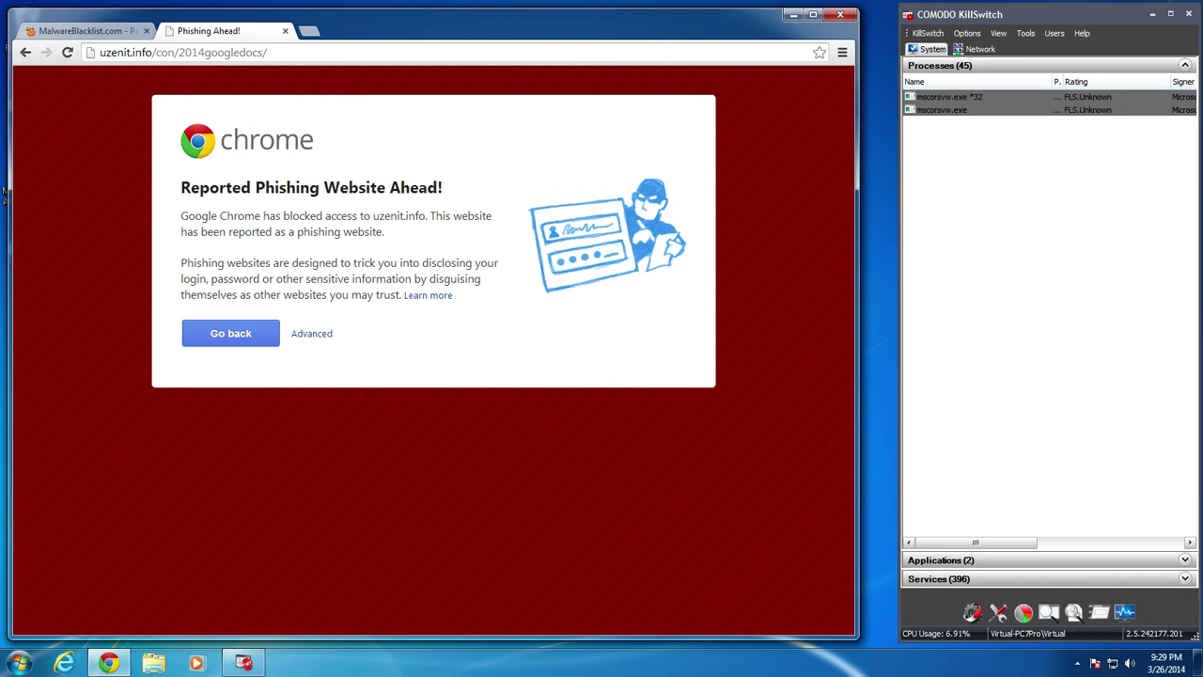
click(104, 31)
Load the parafia-raciborowice.pl URL and check its unblocked fake Google Docs login page
triple_click(237, 240)
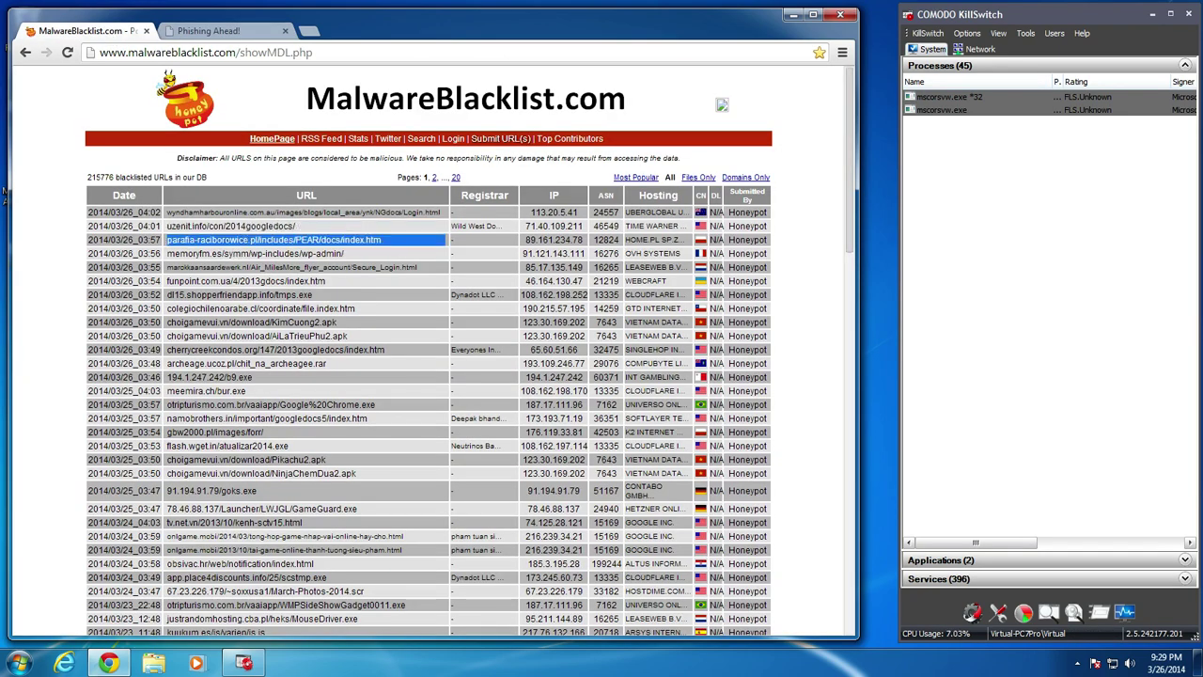
click(262, 36)
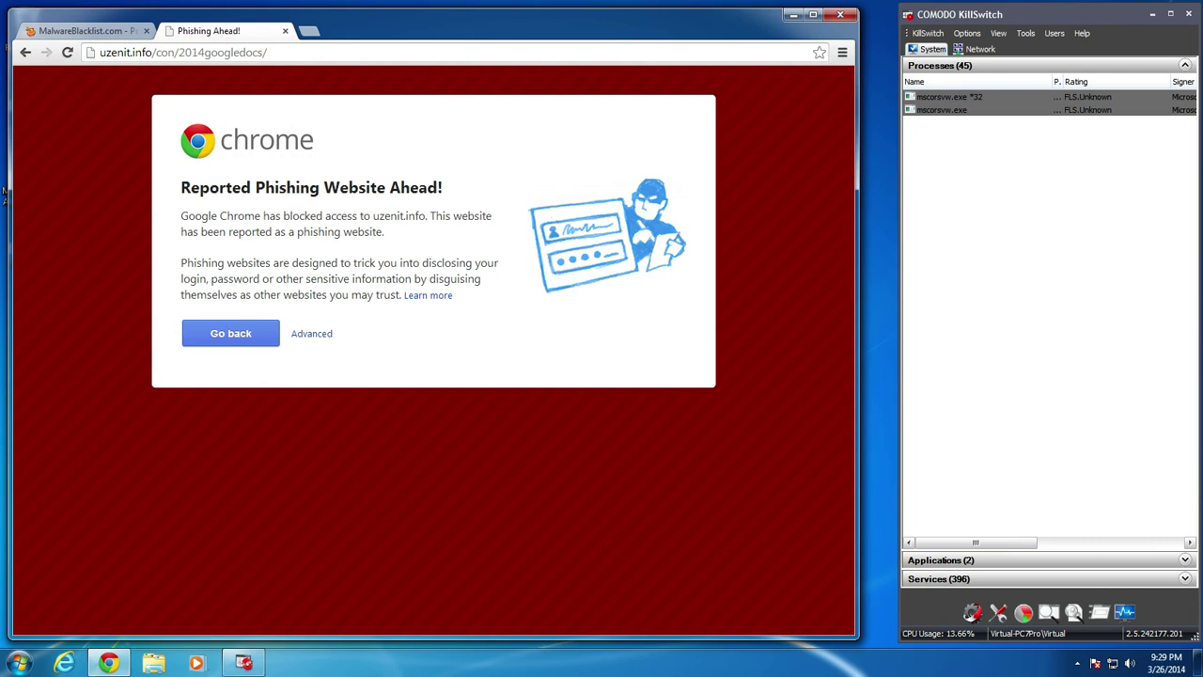
click(194, 54)
text(parafia-raciborowice.pl/includes/PEAR/docs/index.htm)
key(Return)
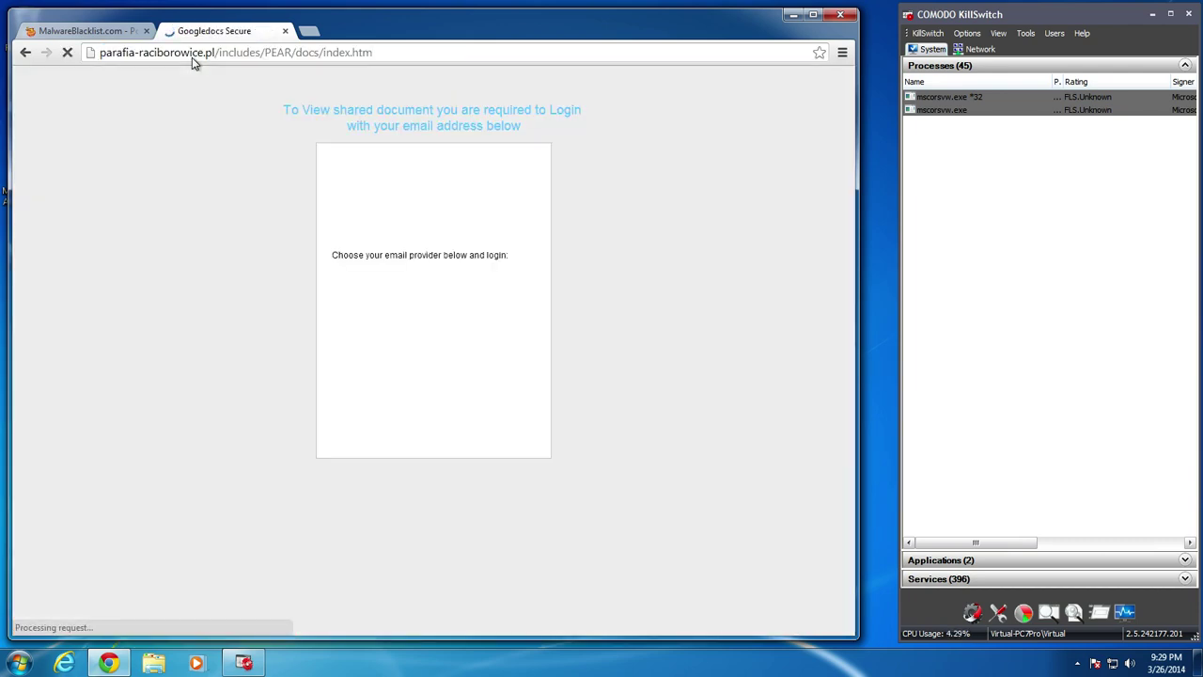
click(94, 31)
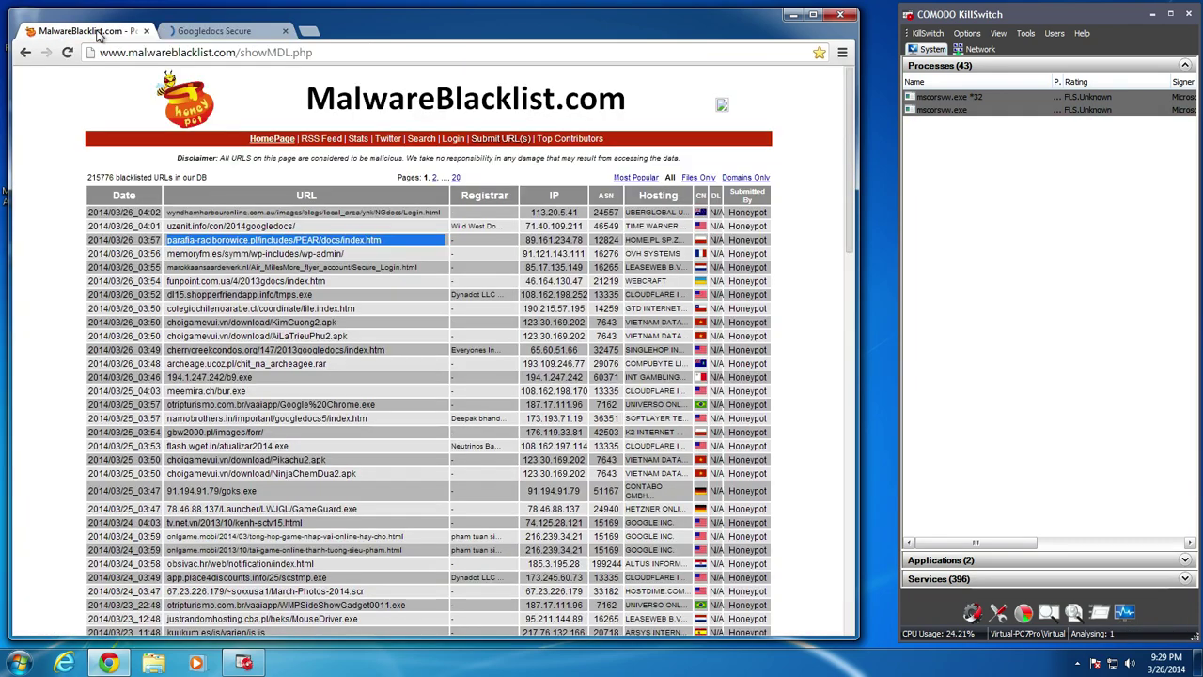
click(239, 36)
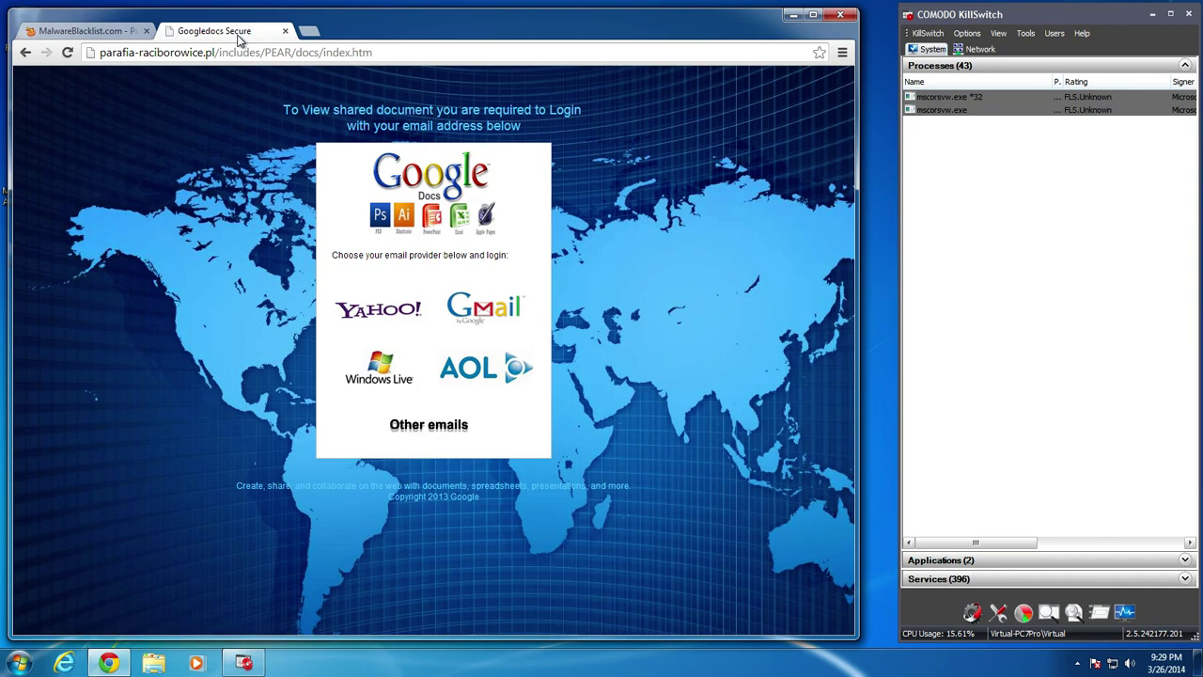
click(77, 34)
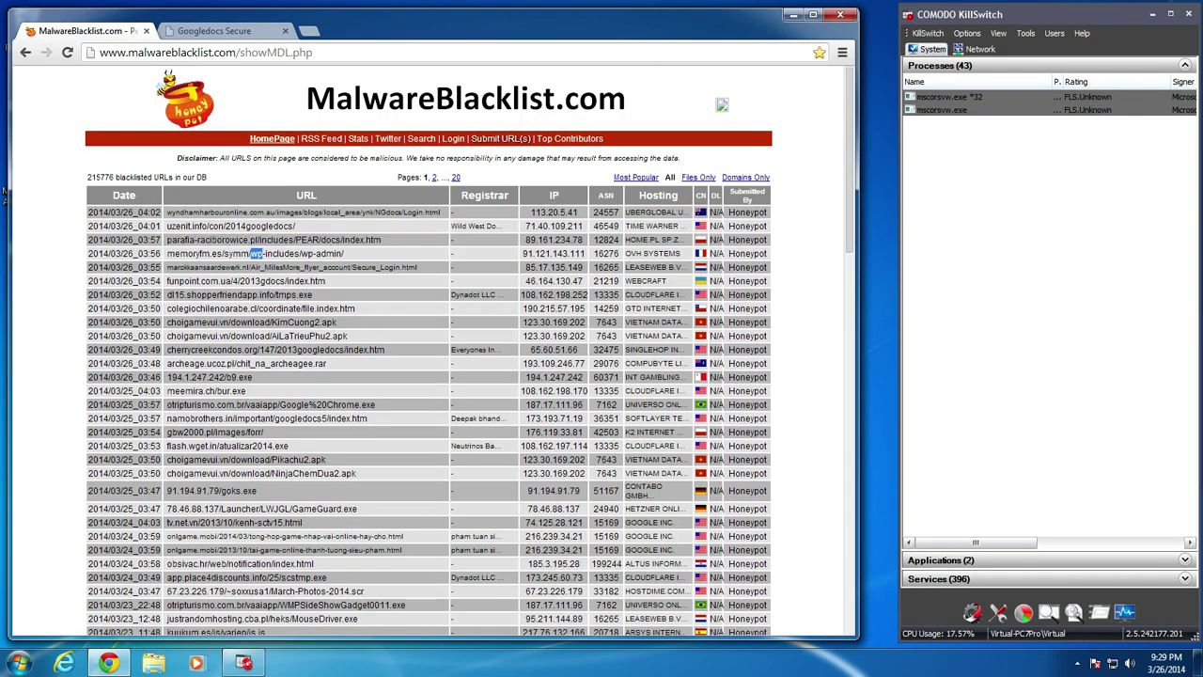
Load the memoryfm.es/symm/wp-includes/wp-admin/ URL, which Chrome blocks as phishing
triple_click(254, 253)
key(ctrl+c)
click(235, 32)
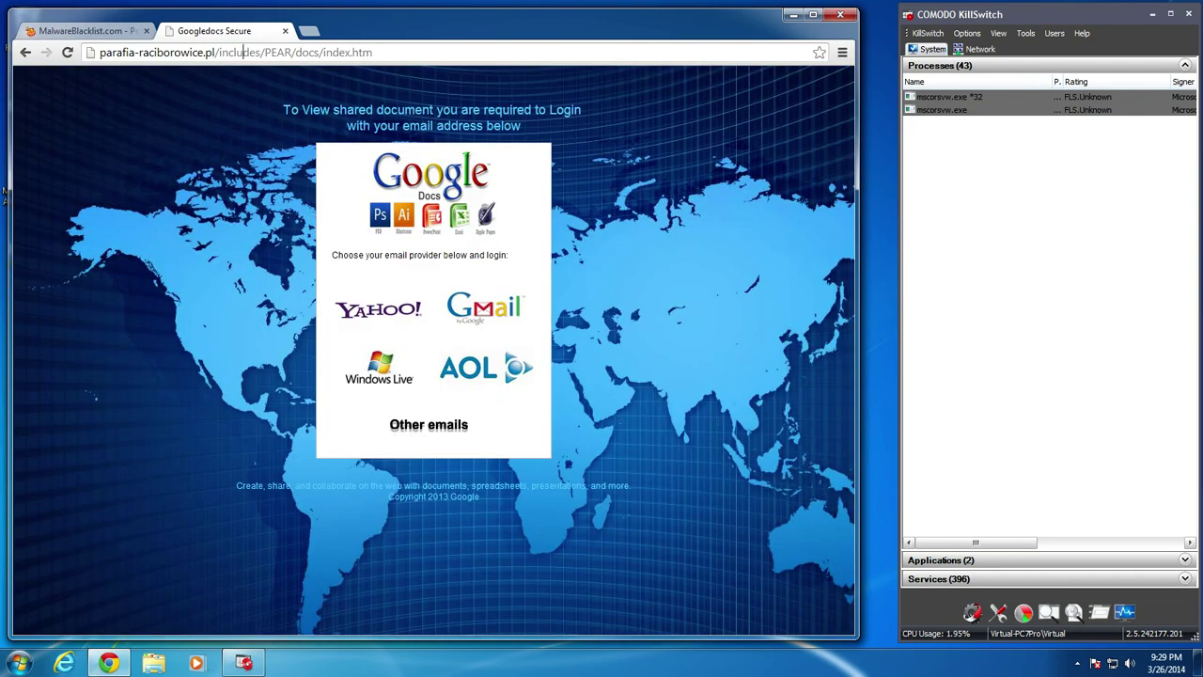
click(245, 53)
key(ctrl+v)
key(Return)
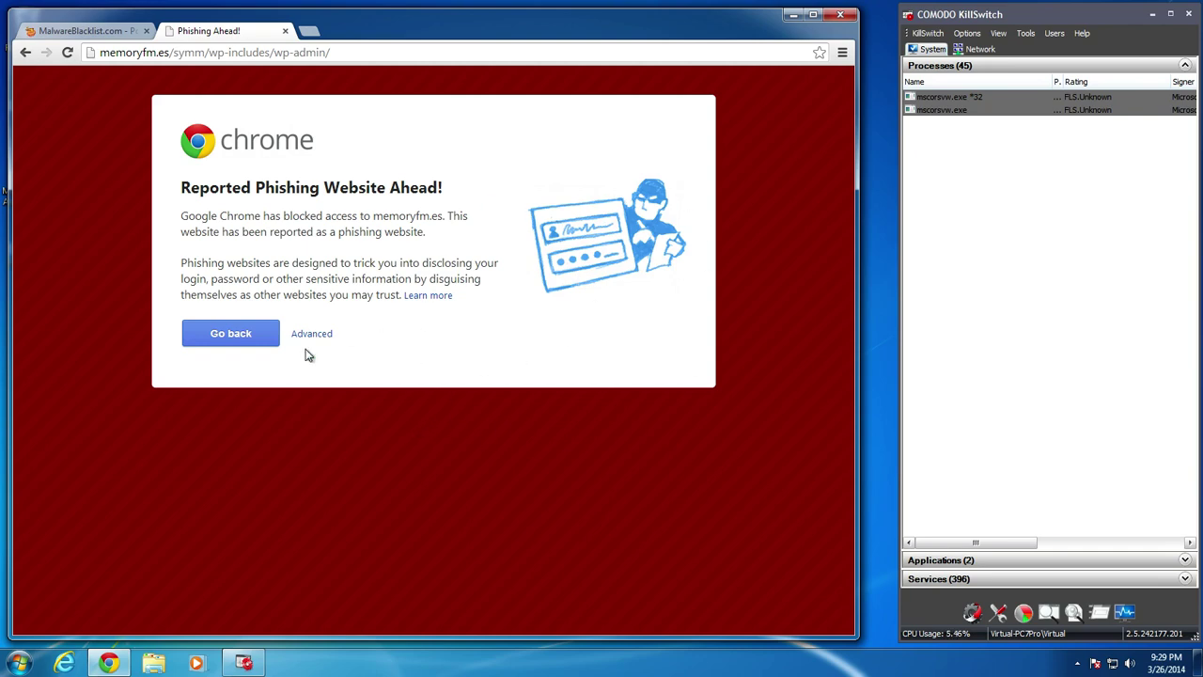
Load the funpoint.com.ua blacklisted URL in the test tab
click(111, 38)
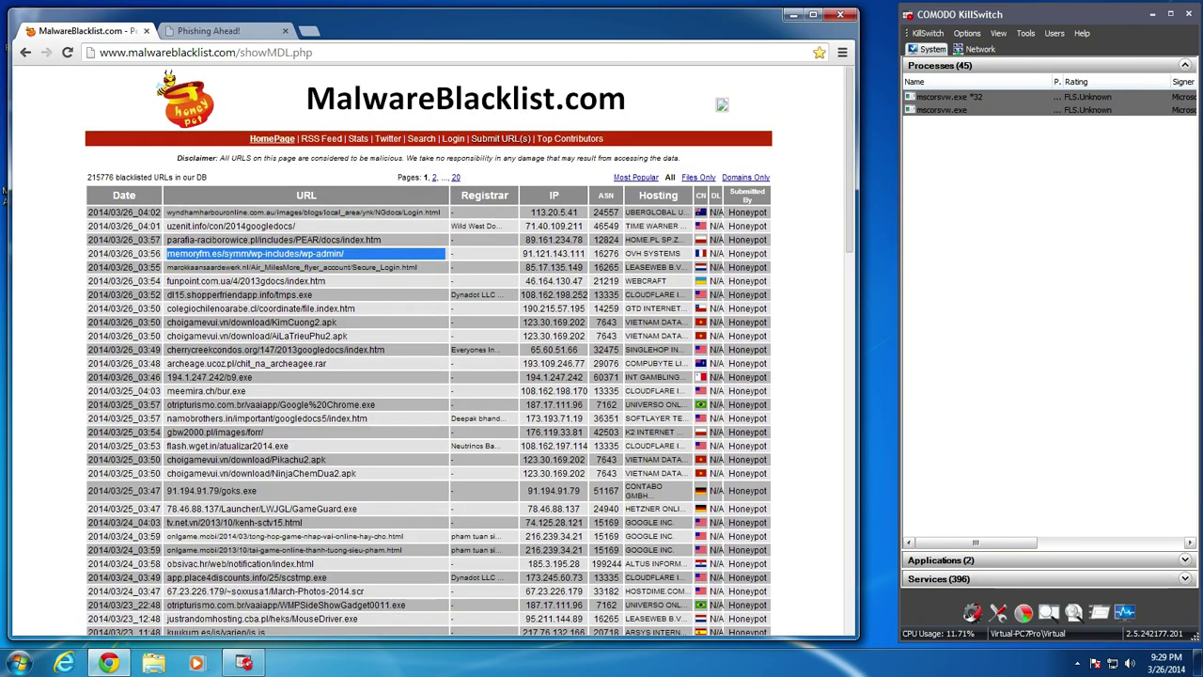
triple_click(286, 281)
key(ctrl+c)
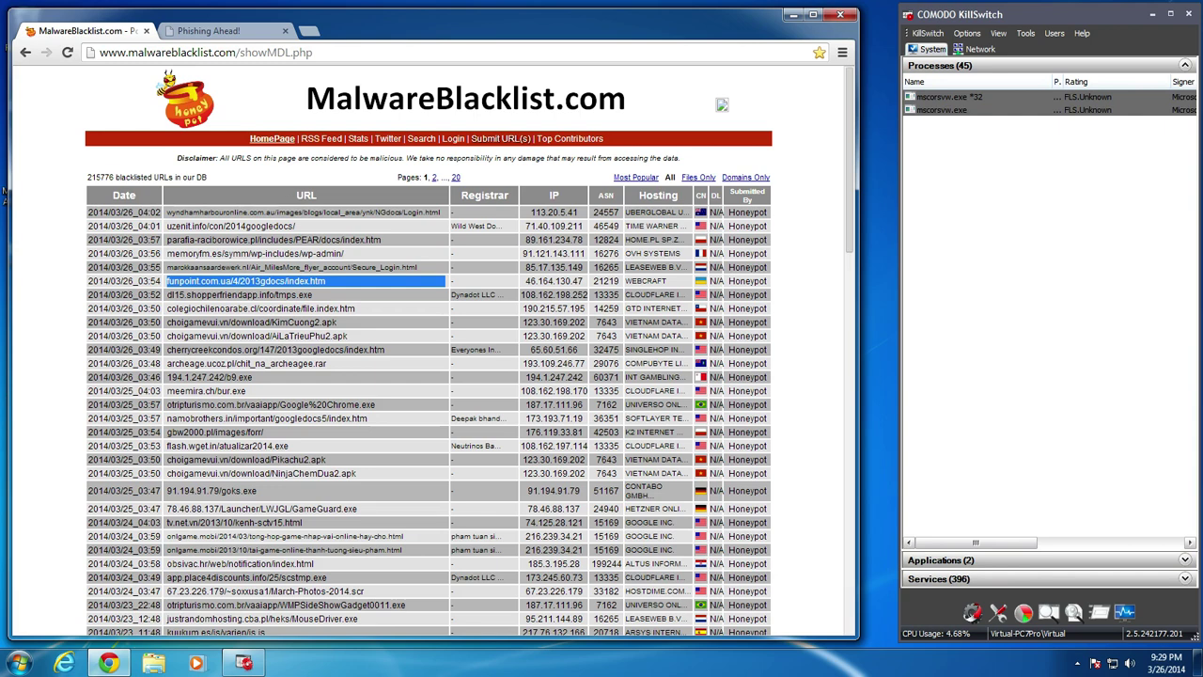
click(247, 31)
click(246, 55)
key(ctrl+v)
key(Return)
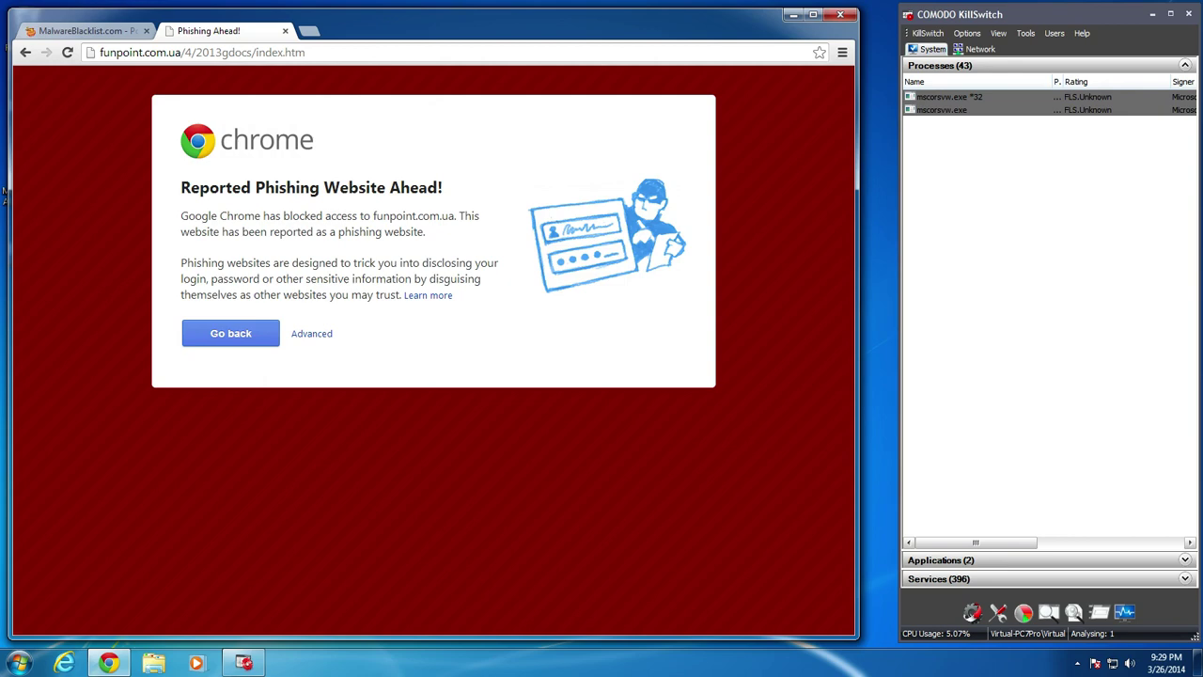
Try the dl15.shopperfriendapp.info/tmps.exe download and dismiss Chrome's malicious-download warning
click(117, 31)
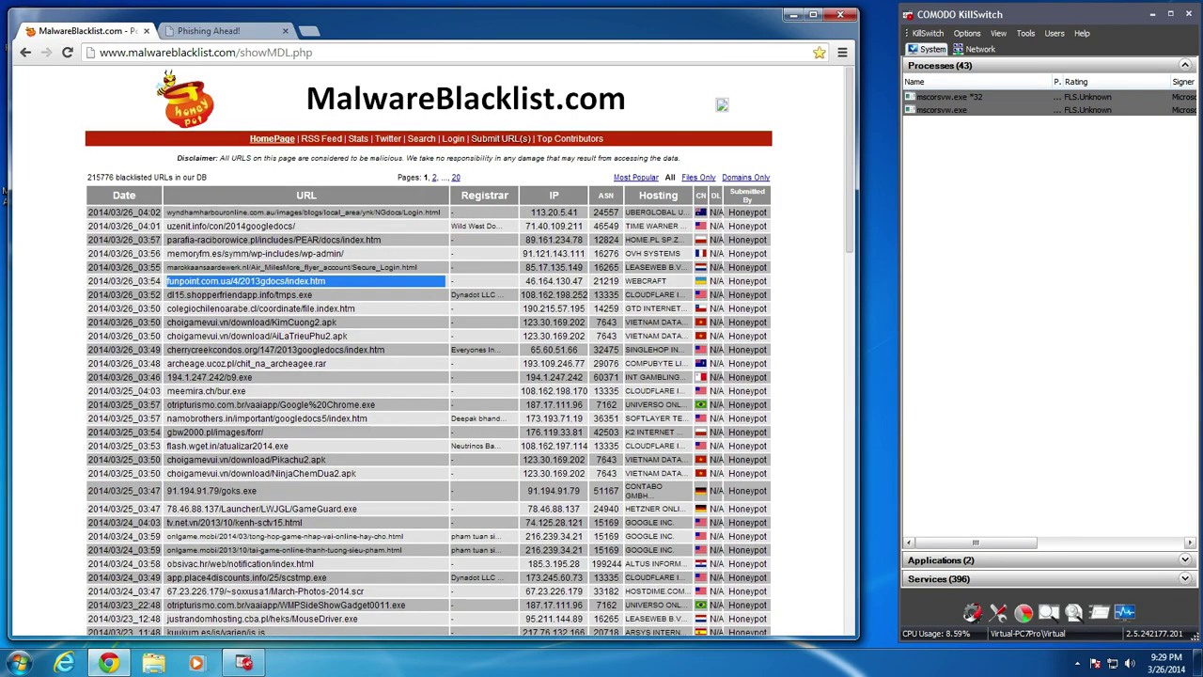
triple_click(239, 295)
key(ctrl+c)
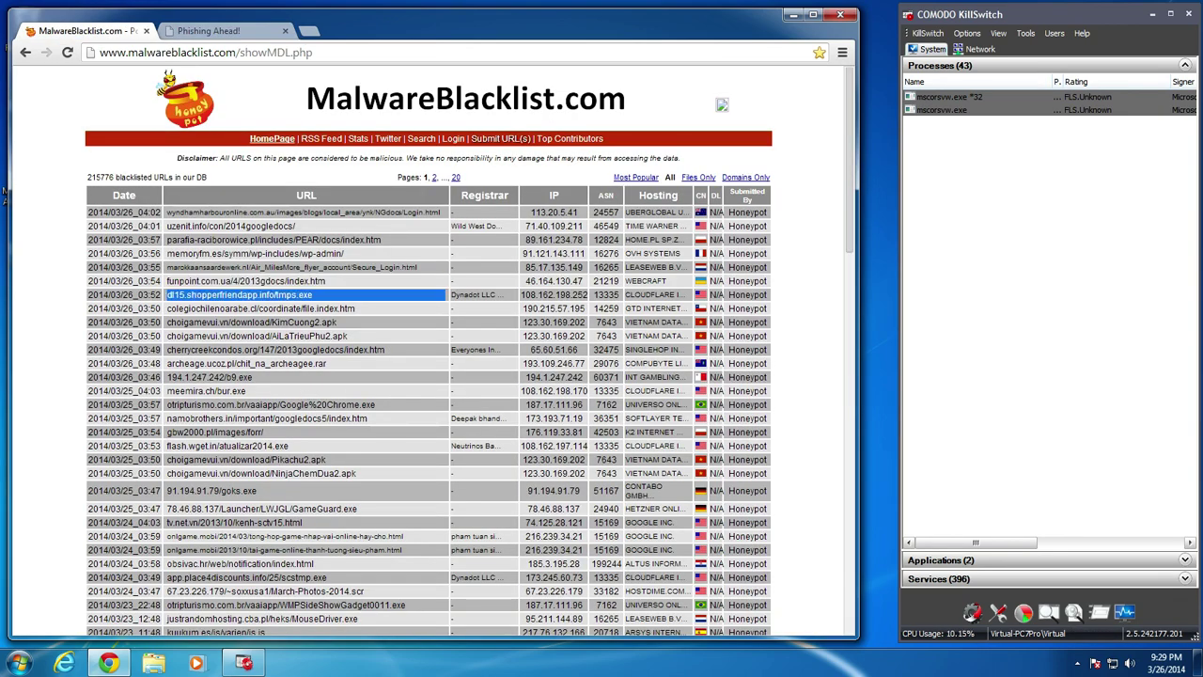
click(226, 31)
triple_click(224, 53)
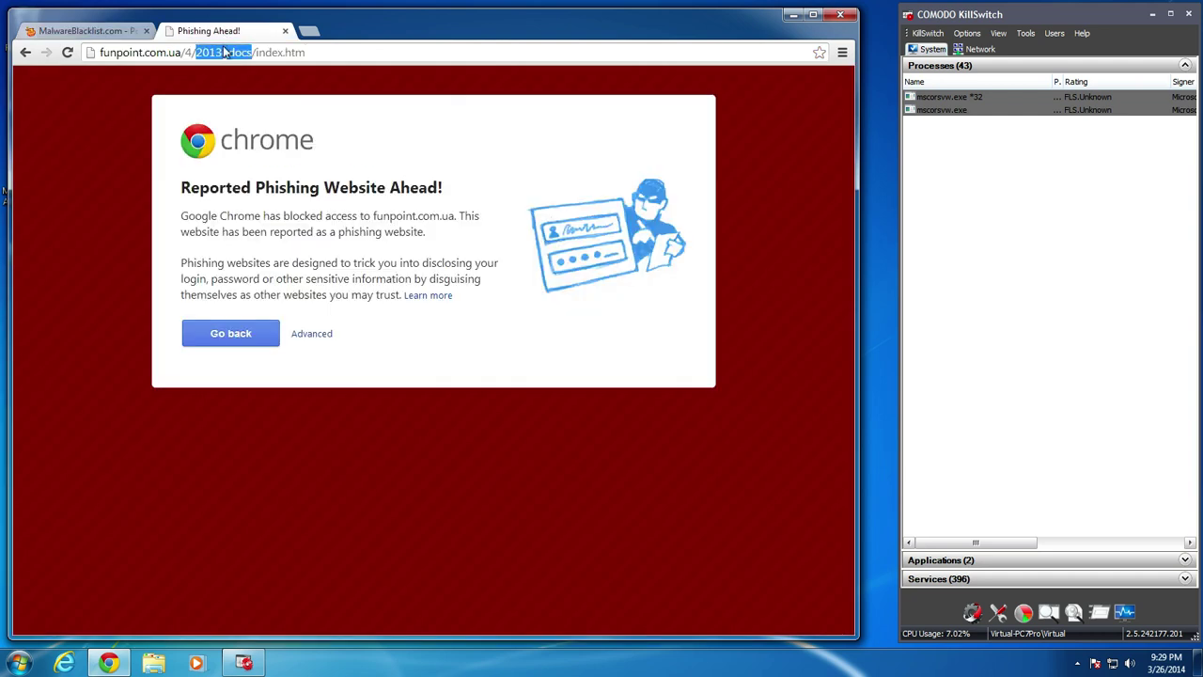
key(ctrl+v)
key(Return)
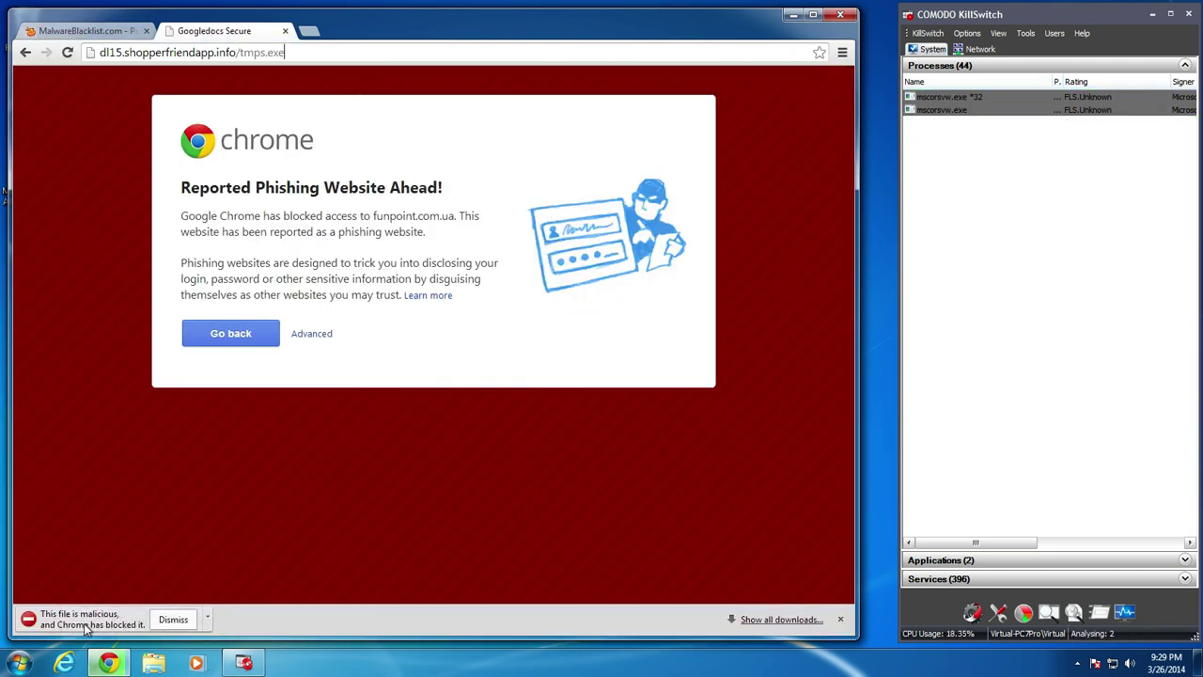
click(165, 624)
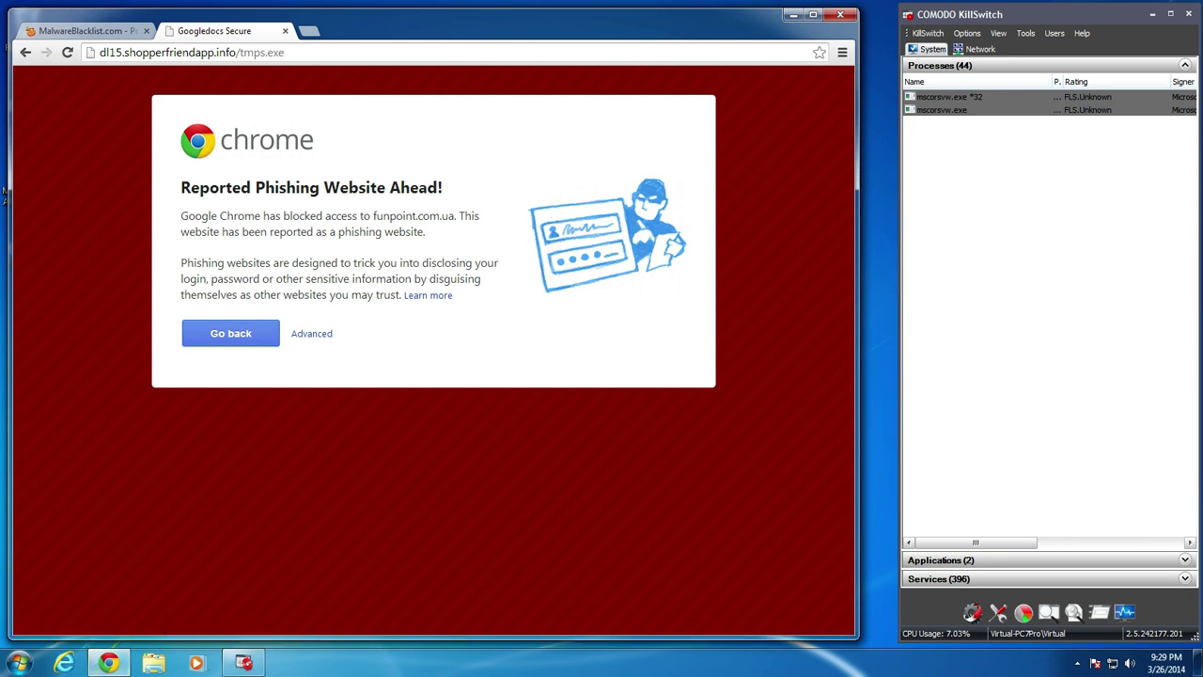
Load the cherrycreekcondos.org blacklisted URL in the test tab
click(106, 32)
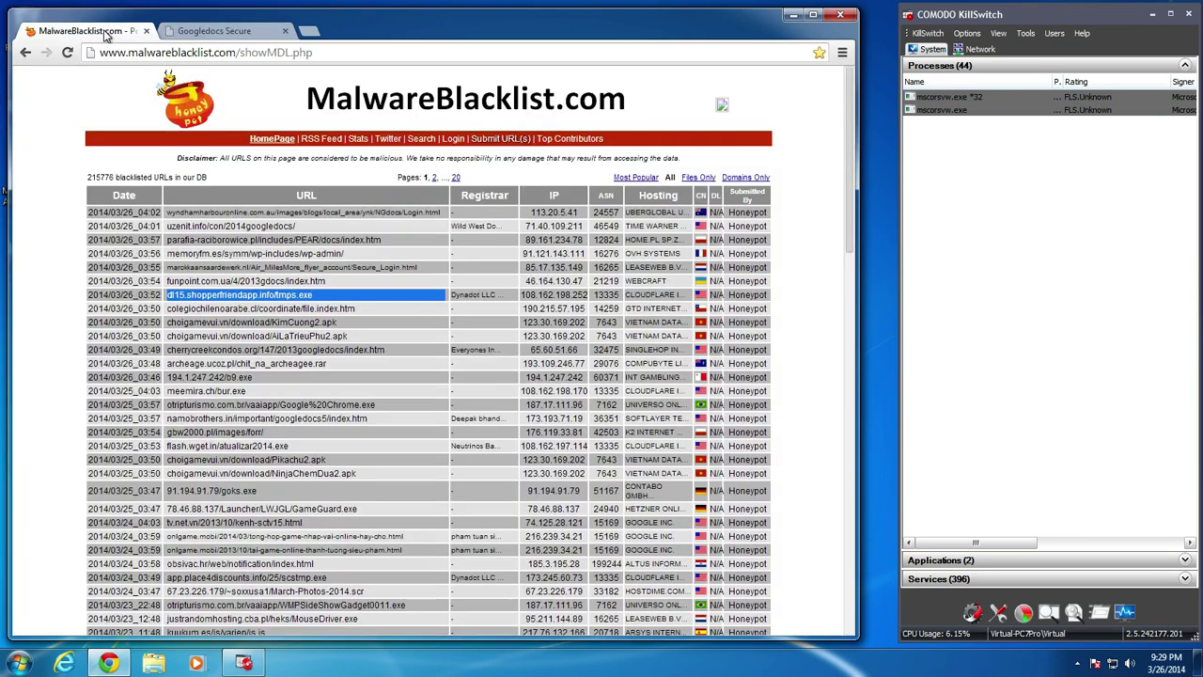
triple_click(209, 377)
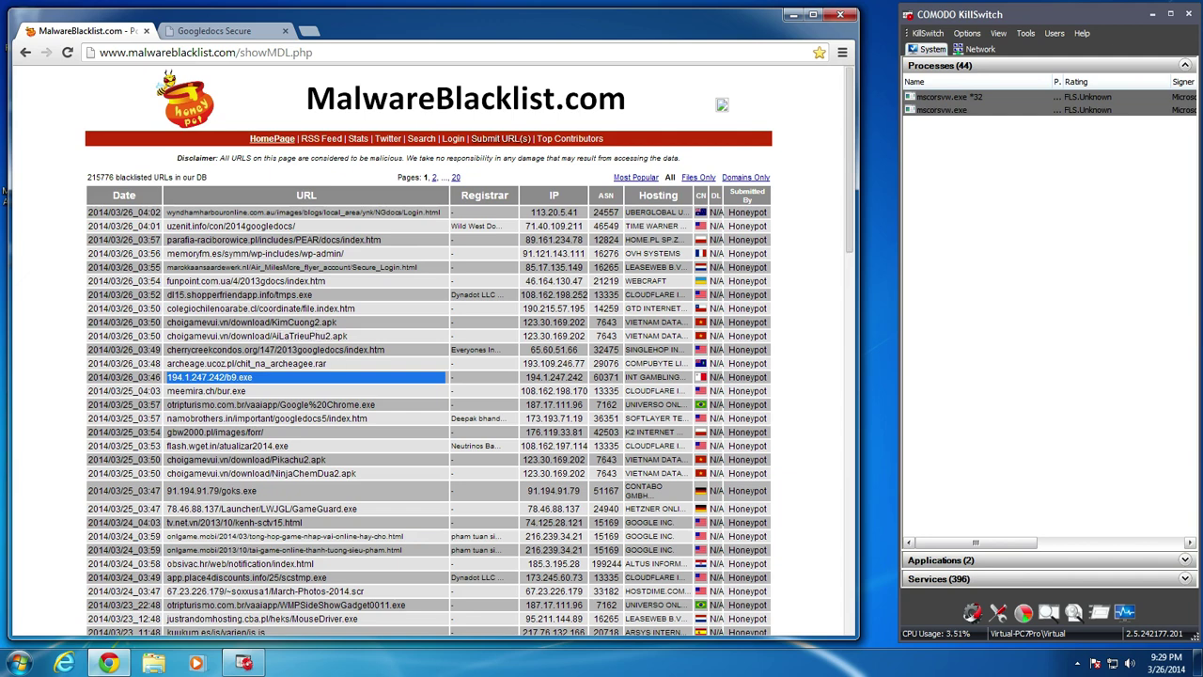
triple_click(310, 350)
key(ctrl+c)
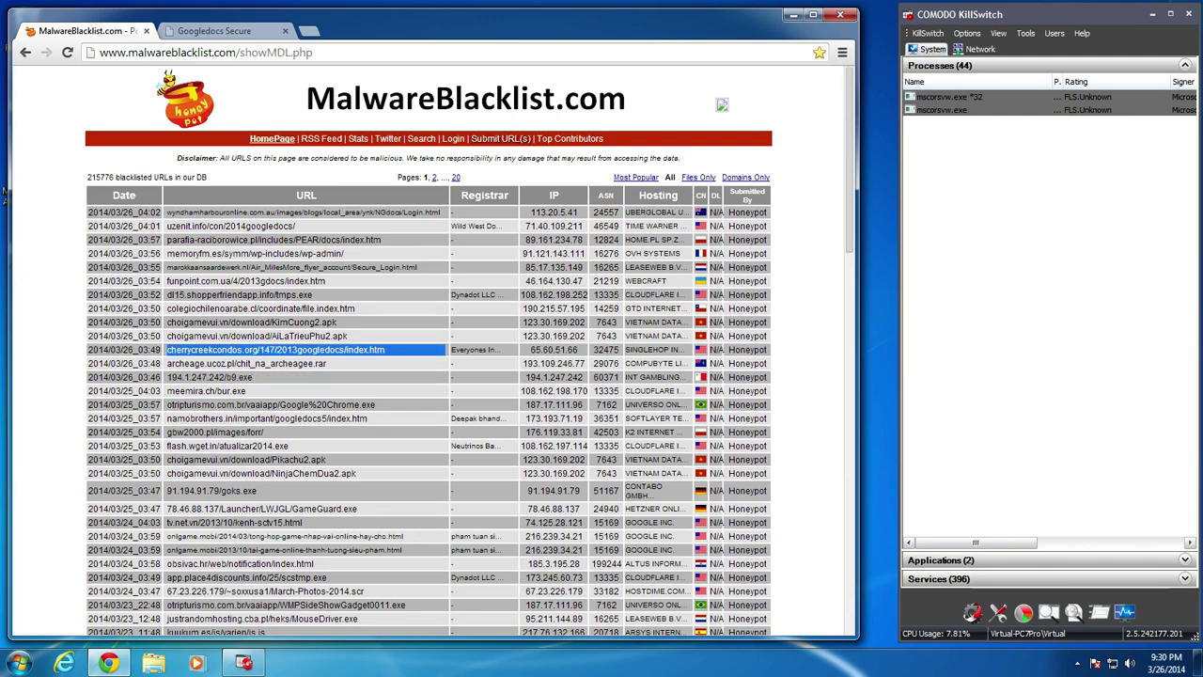
click(215, 32)
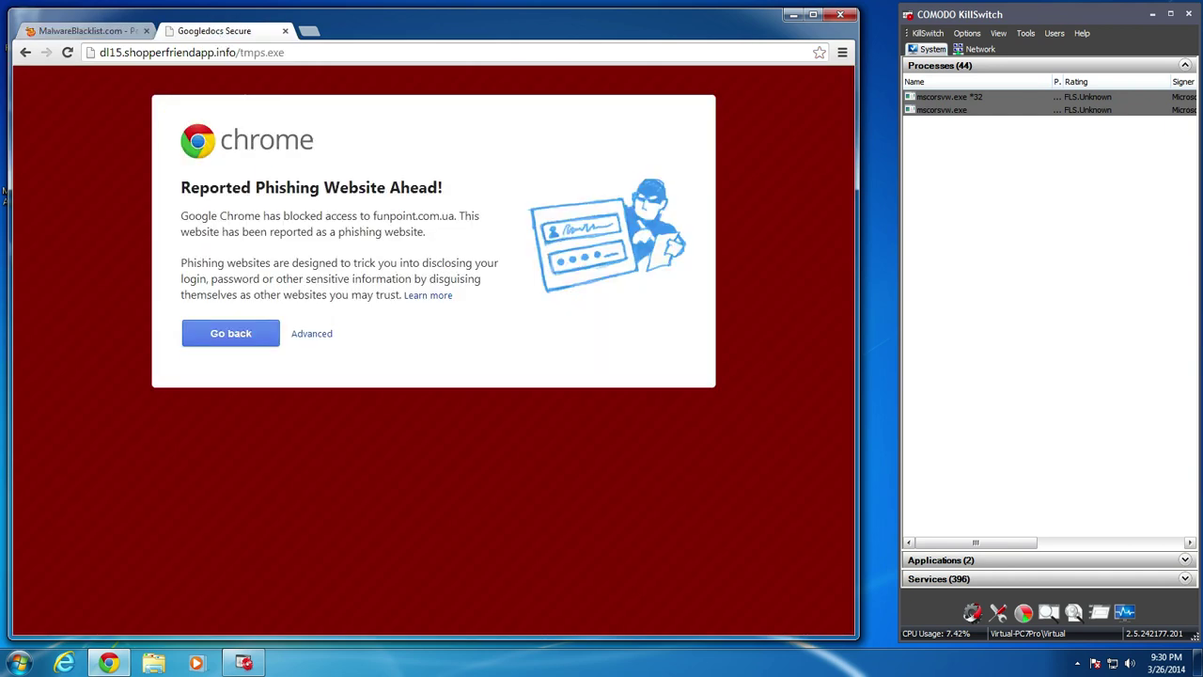
click(221, 53)
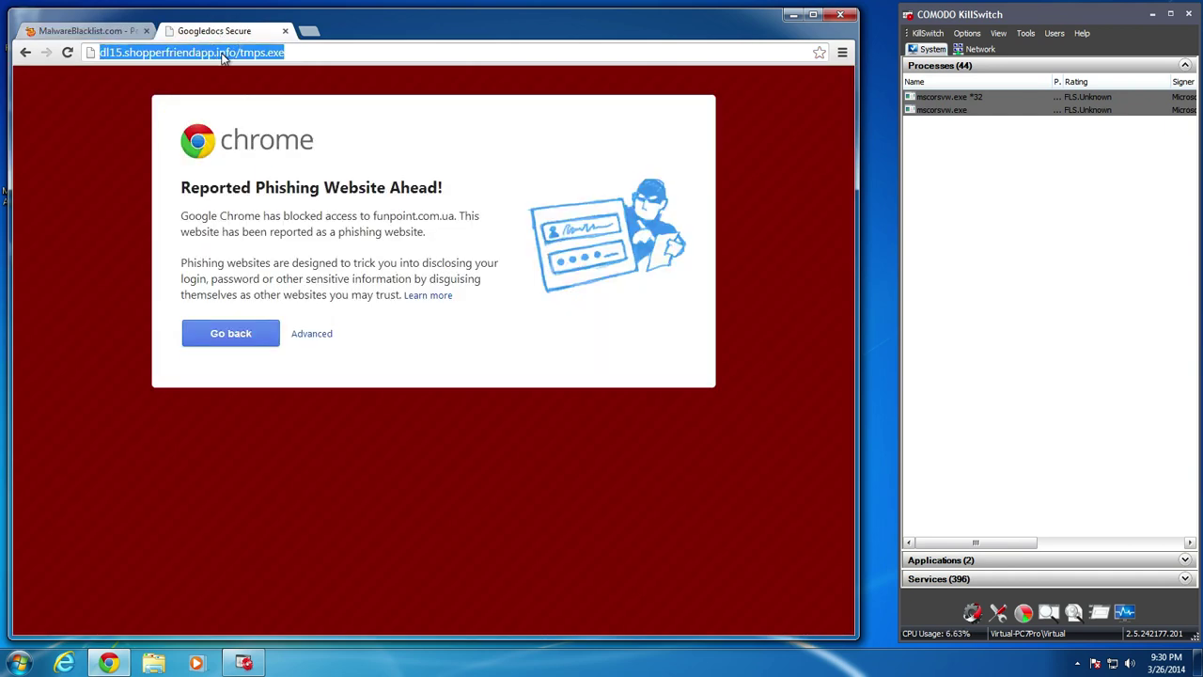
key(ctrl+v)
key(Return)
Load the 194.1.247.242/b9.exe link, which Chrome blocks with a malware warning
click(90, 32)
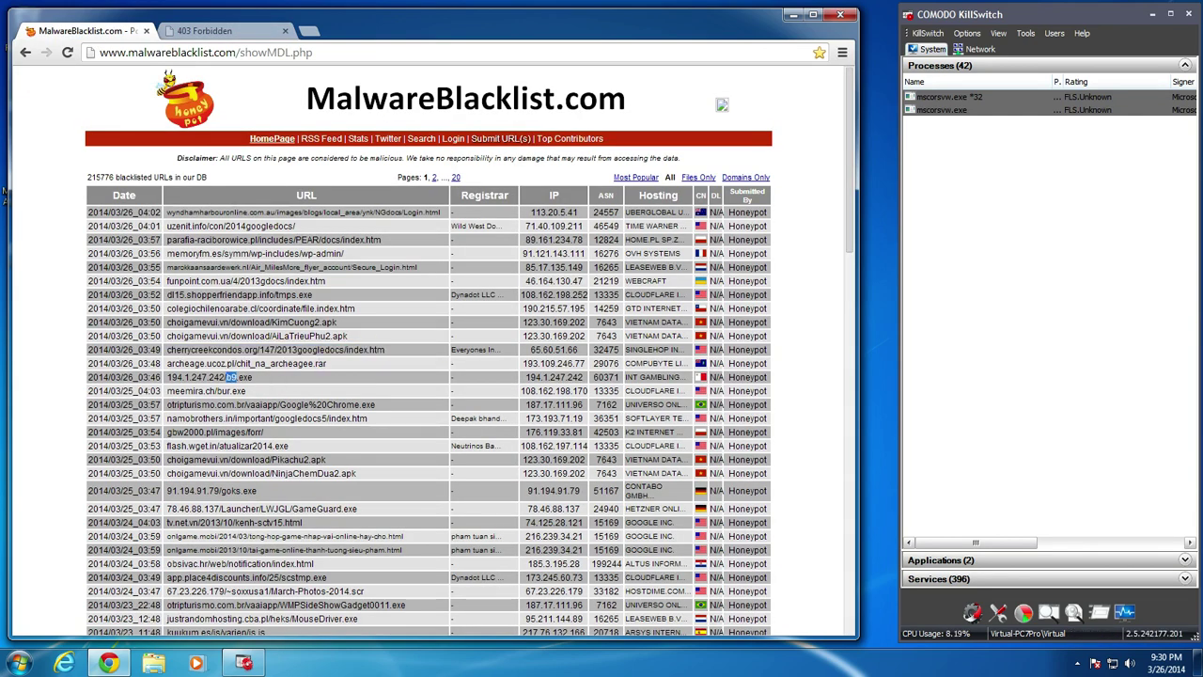
triple_click(231, 377)
key(ctrl+c)
click(250, 34)
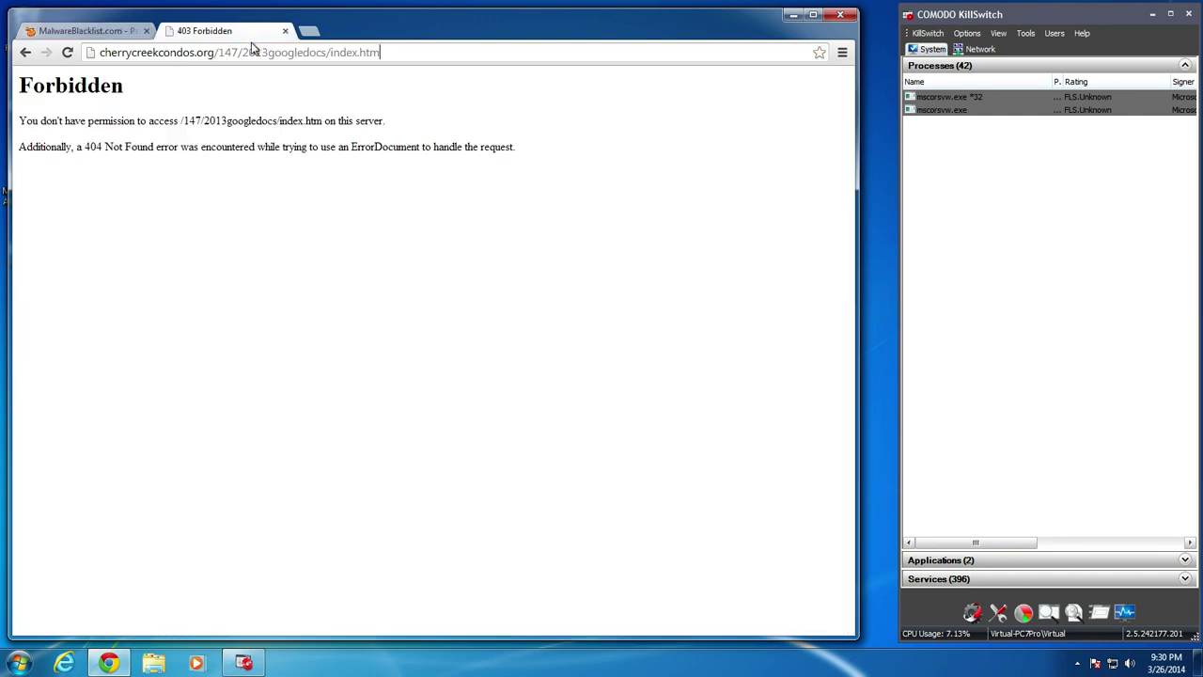
click(252, 52)
key(ctrl+v)
key(Return)
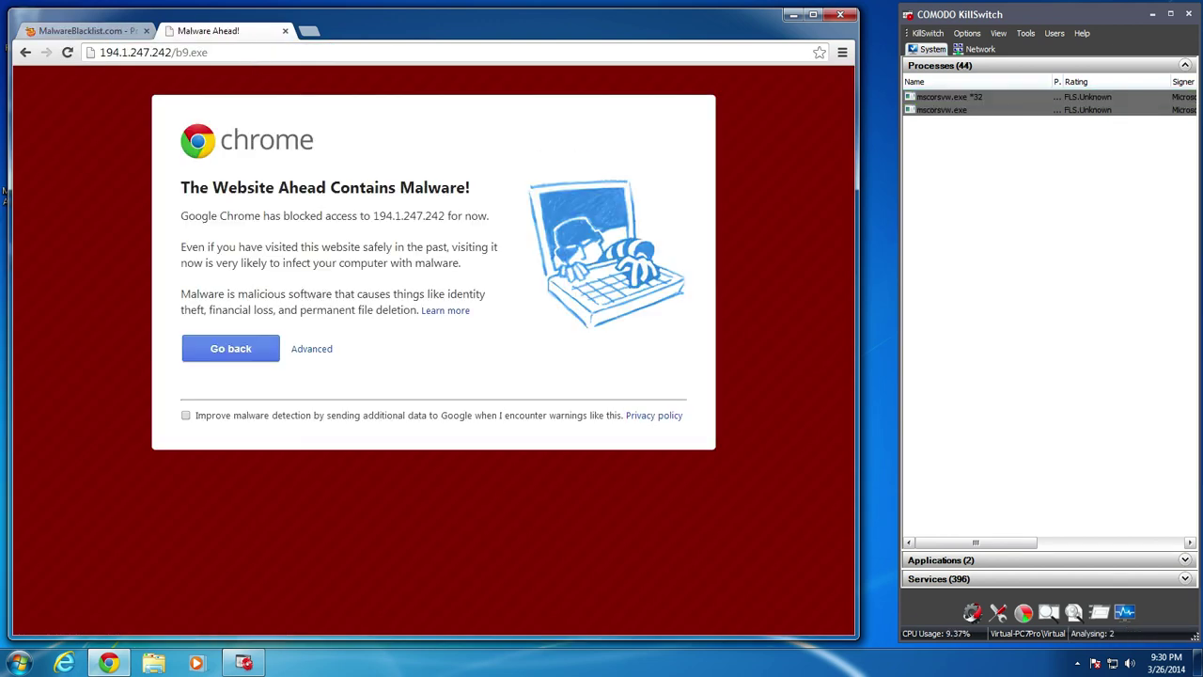
Try the meemira.ch/bur.exe link, dismiss the download warning, and return to the list
click(102, 31)
triple_click(225, 390)
key(ctrl+c)
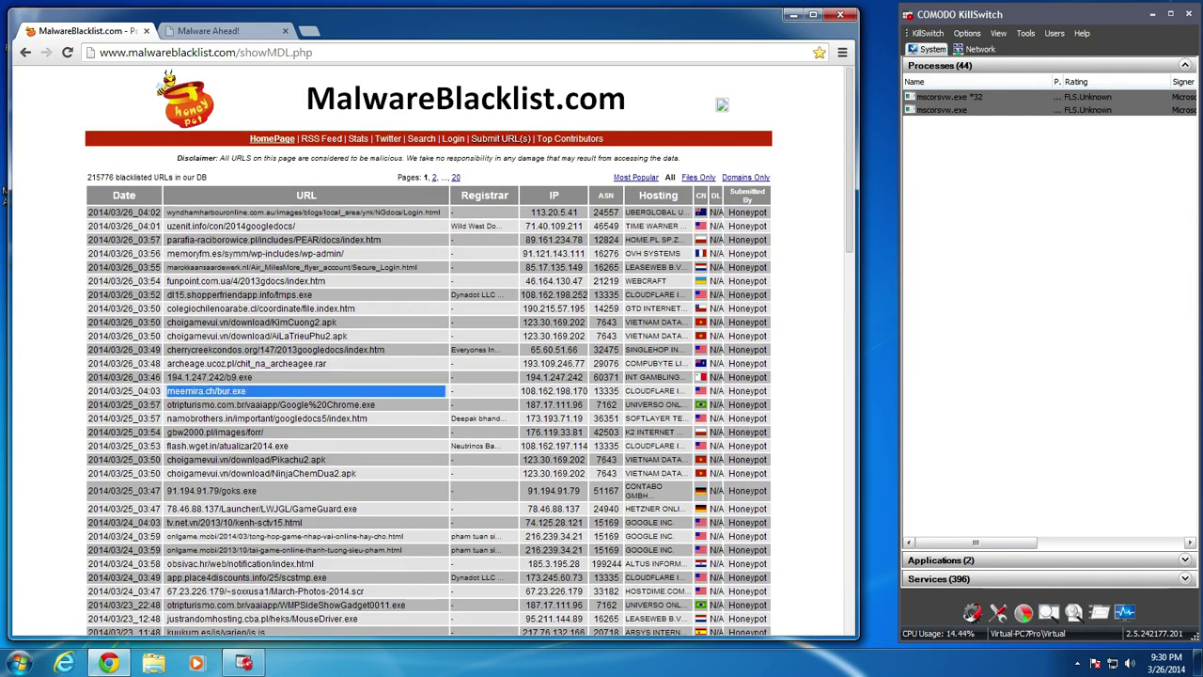
click(216, 31)
click(202, 52)
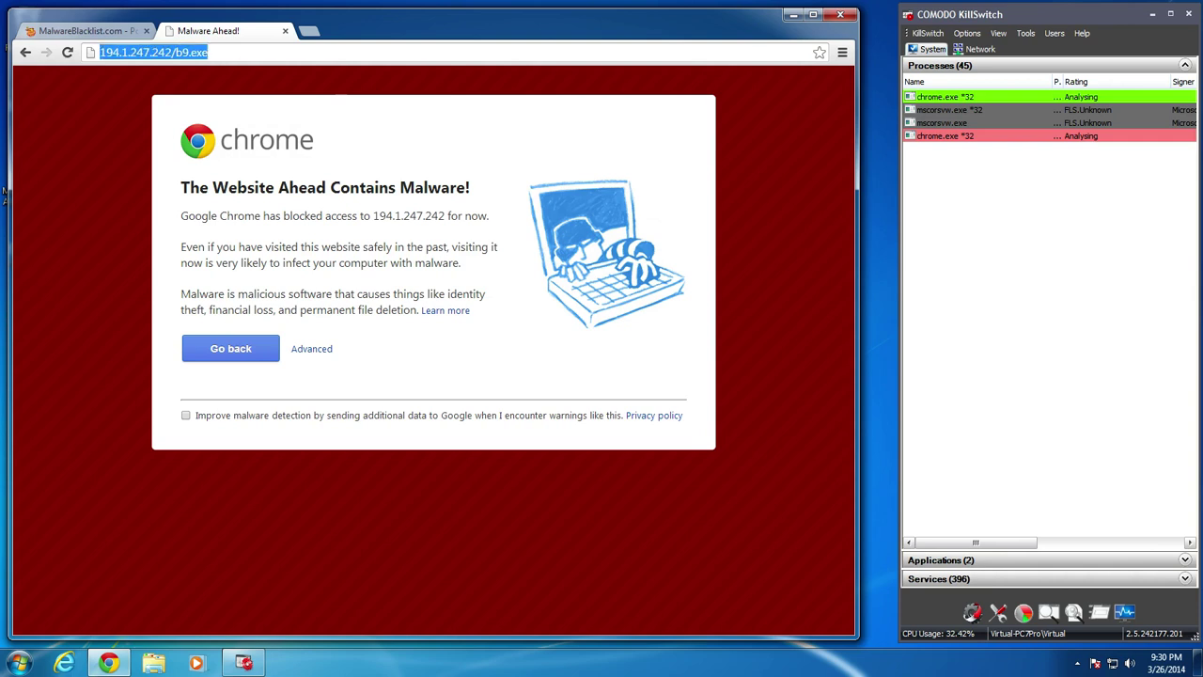
key(ctrl+v)
key(Return)
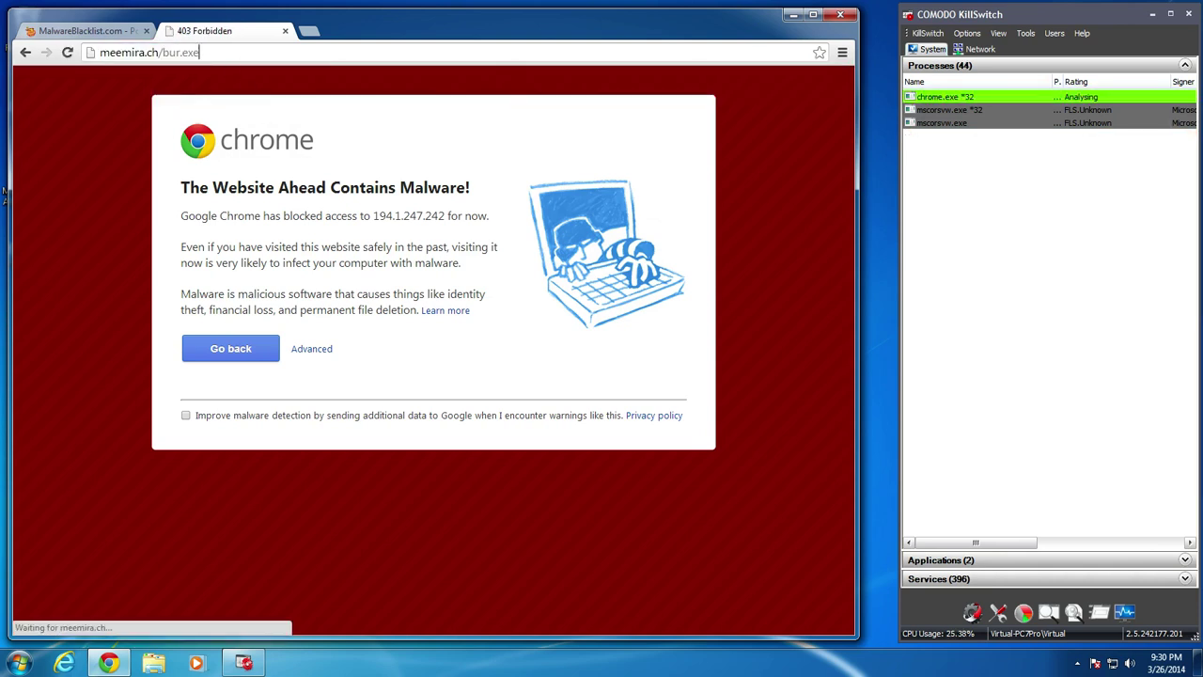
click(173, 618)
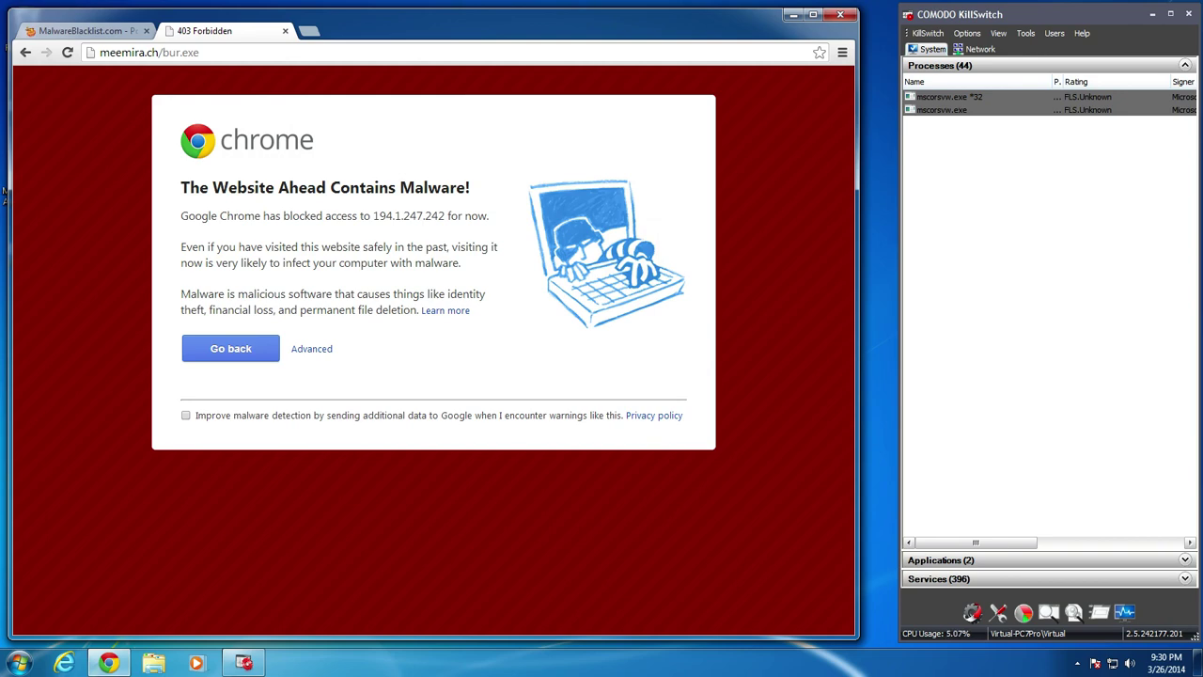
click(127, 30)
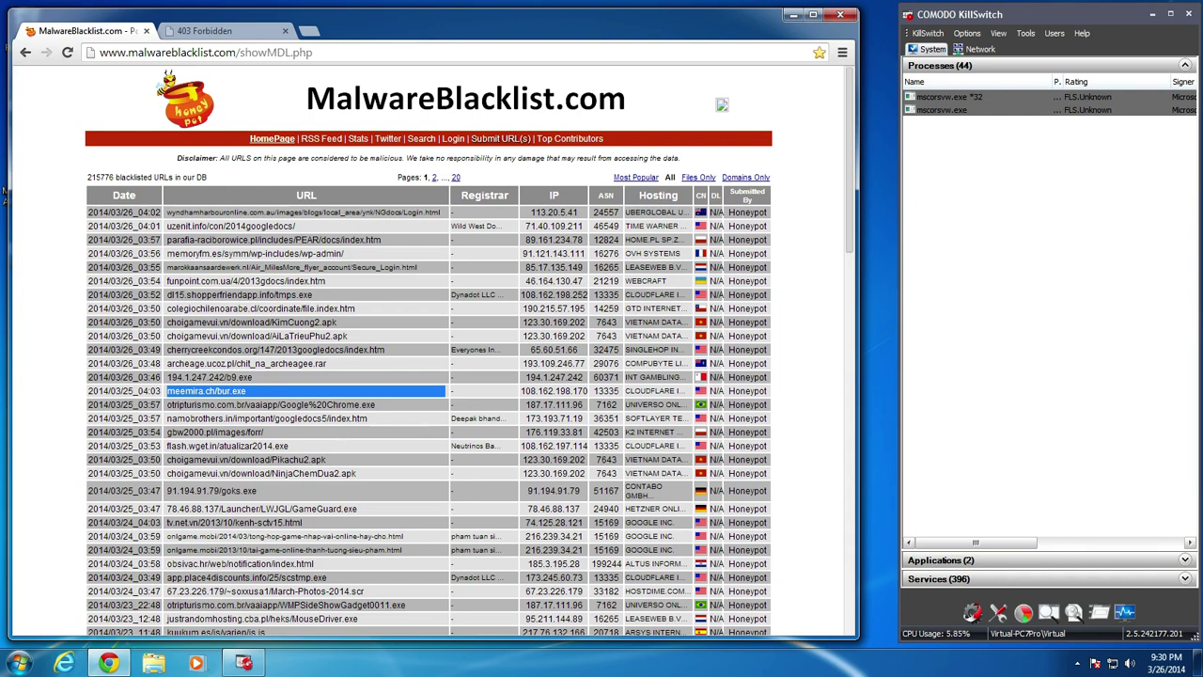
Load the otripturismo download link, which turns out to be a disabled site
drag(376, 406, 178, 405)
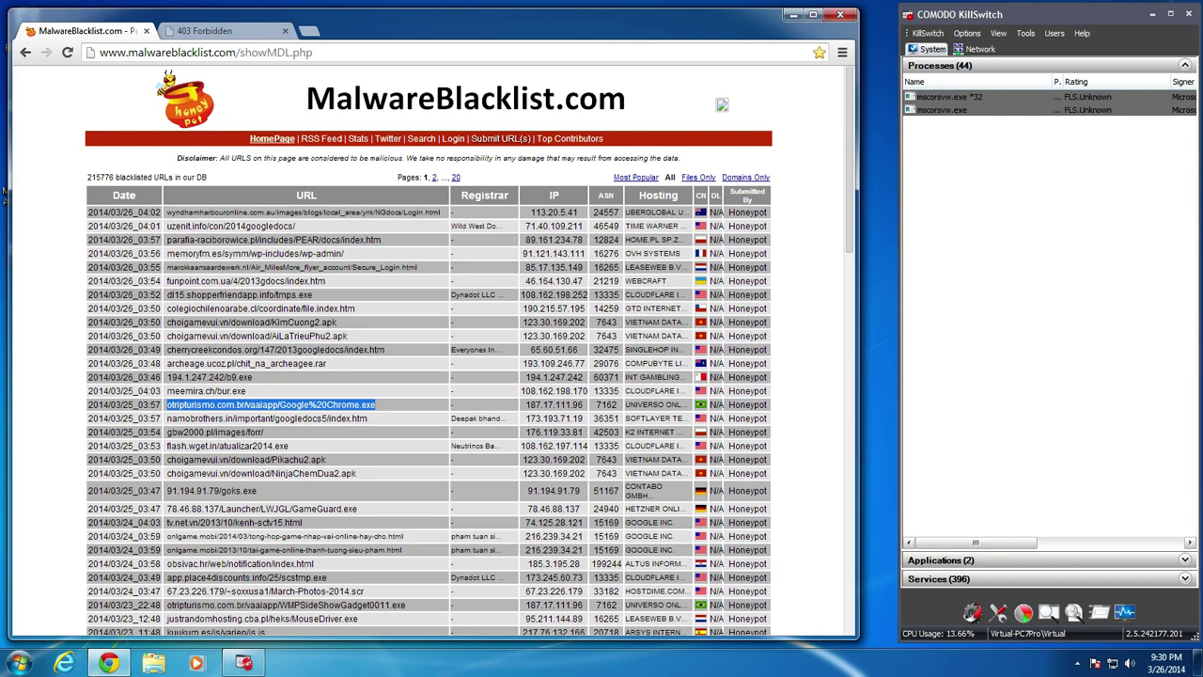
key(ctrl+Tab)
text(otripturismo.com.br/vaaiapp/Google%20Chrome.exe)
key(Return)
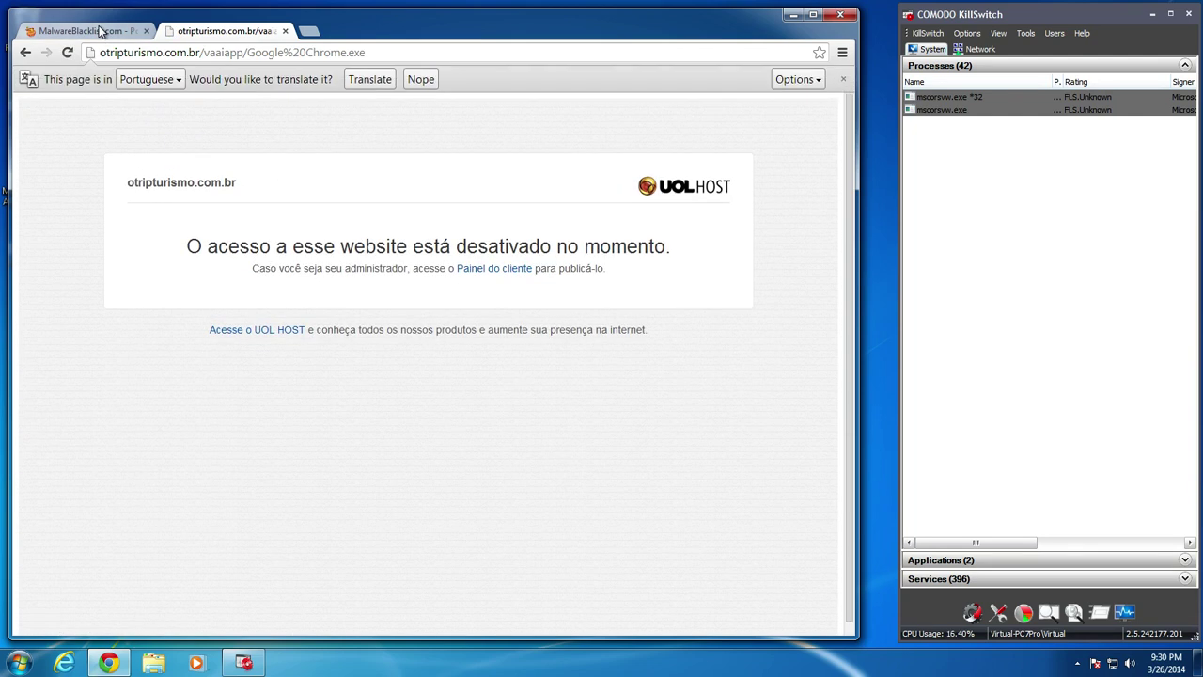
Load the namobrothers.in URL, which Chrome flags as a phishing site
click(97, 35)
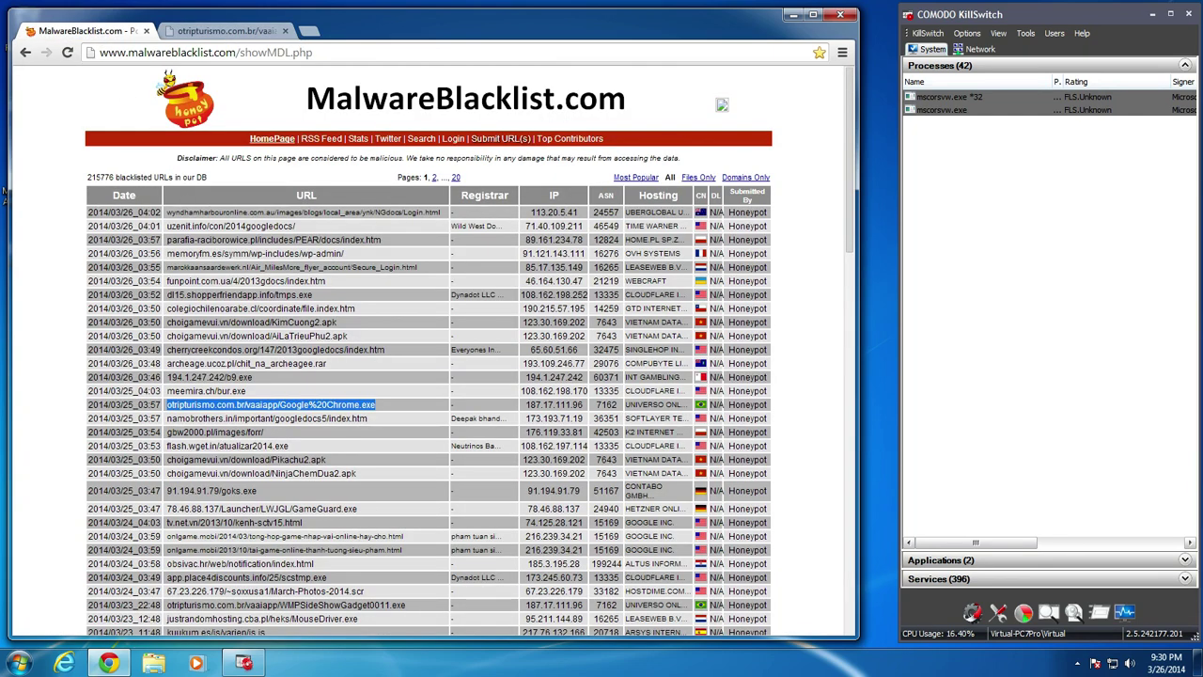
triple_click(241, 419)
key(ctrl+c)
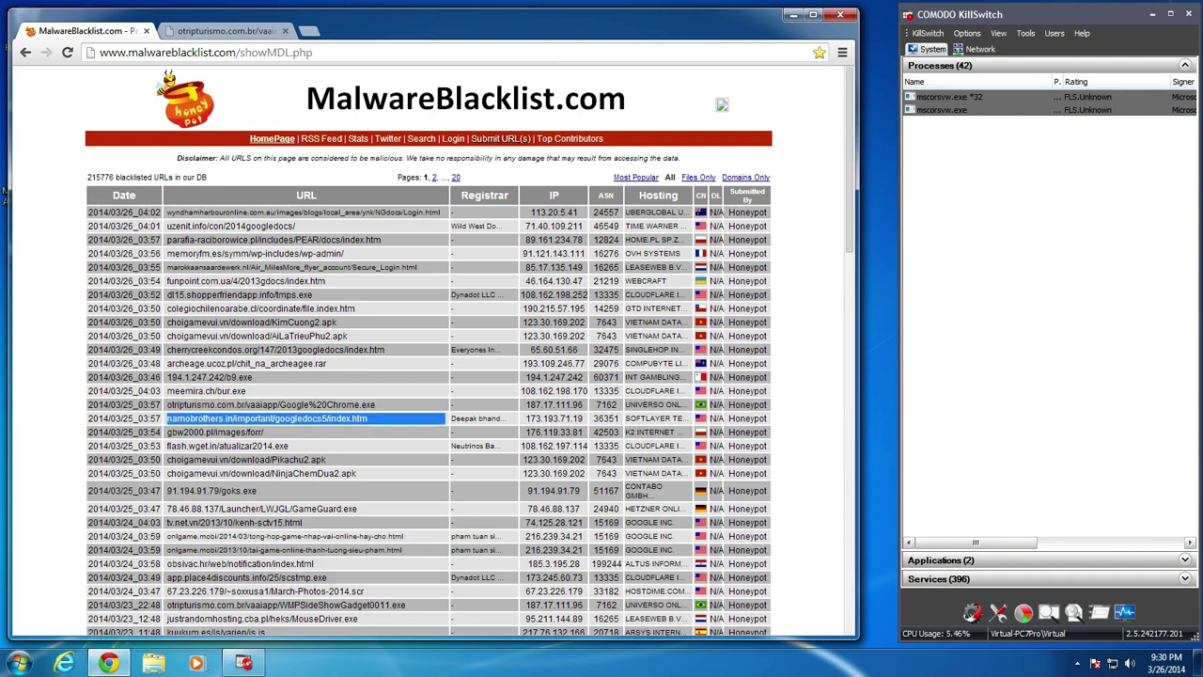
click(225, 31)
triple_click(233, 52)
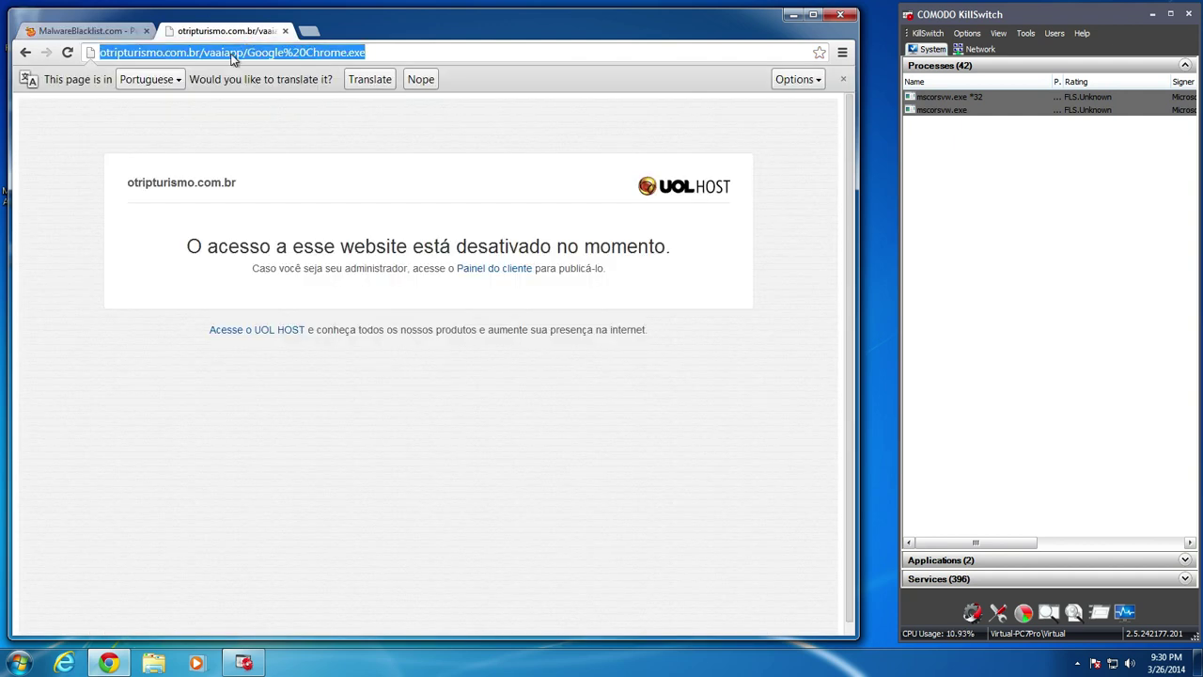
key(ctrl+v)
key(Return)
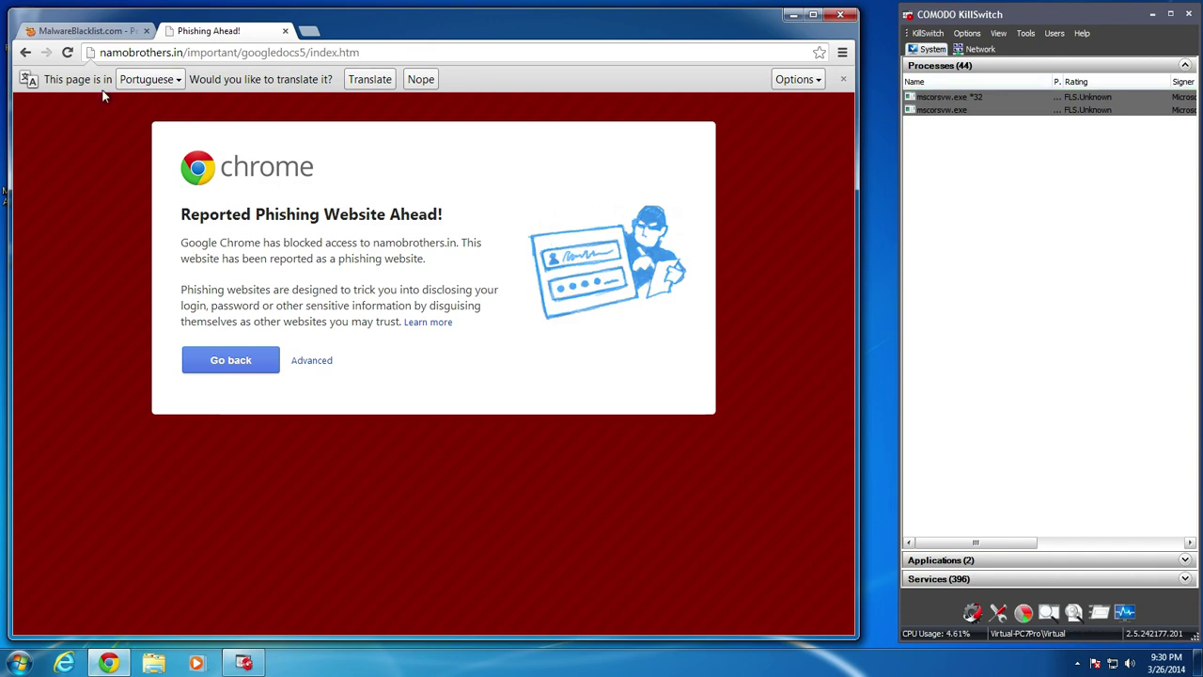
Try the 91.194.91.79/goks.exe link, dismiss its blocked-download notice, and close the tab
click(94, 31)
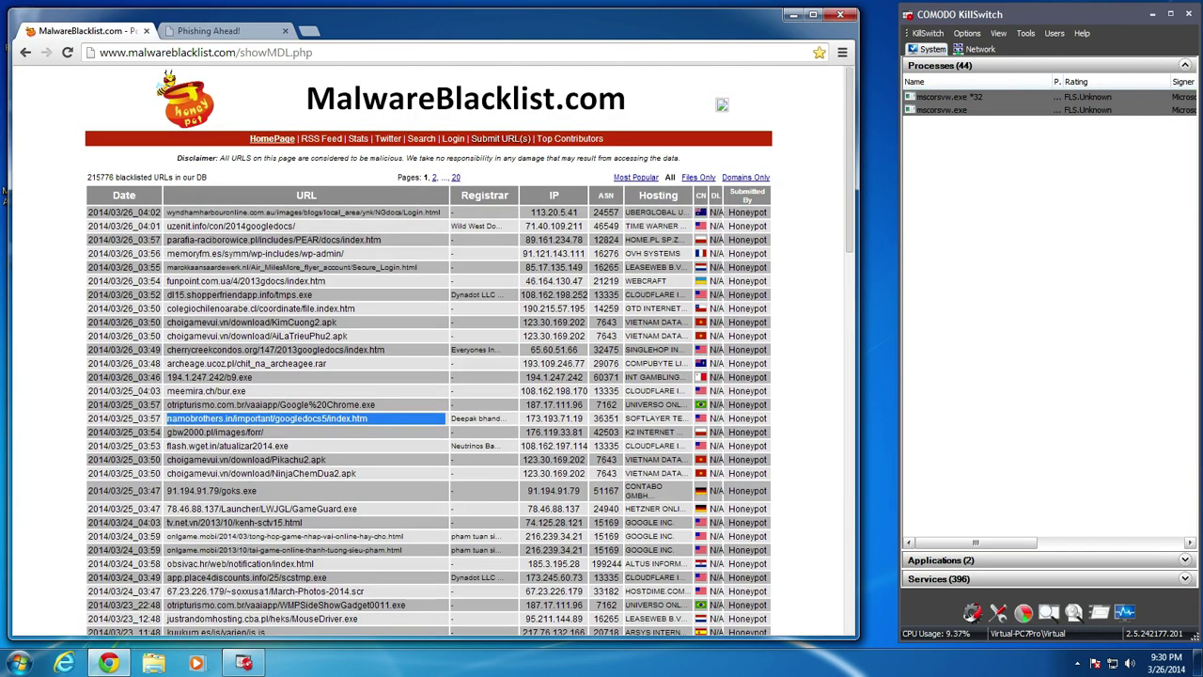
drag(267, 492, 167, 492)
key(ctrl+c)
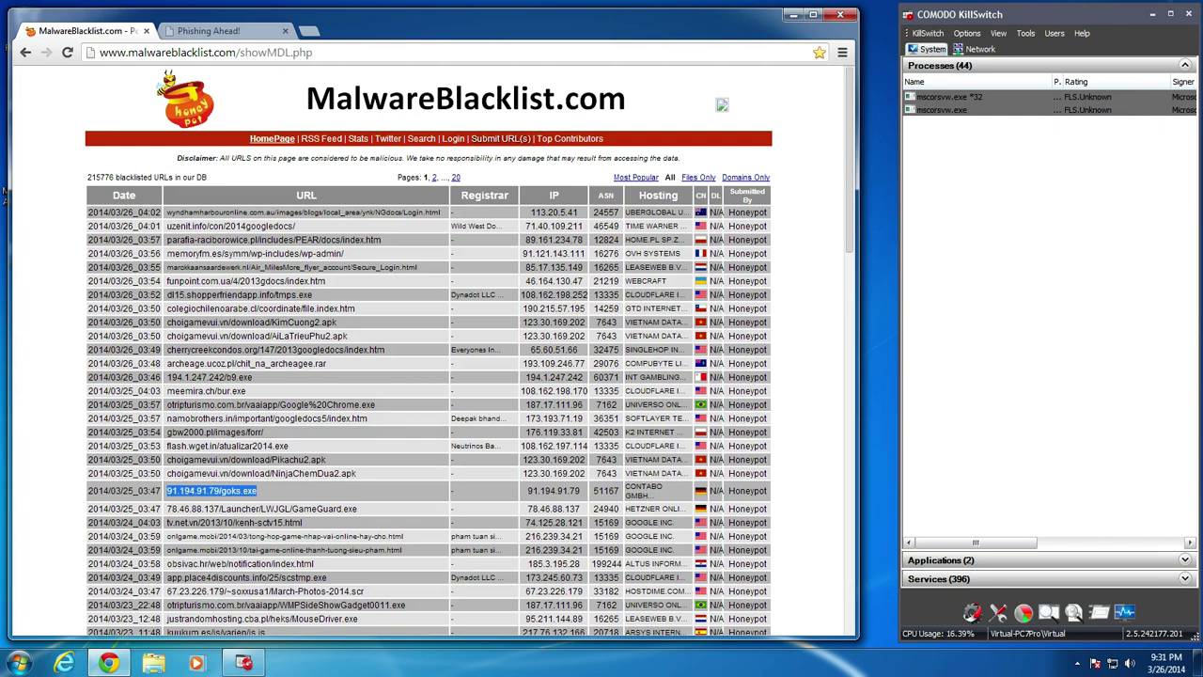
click(233, 31)
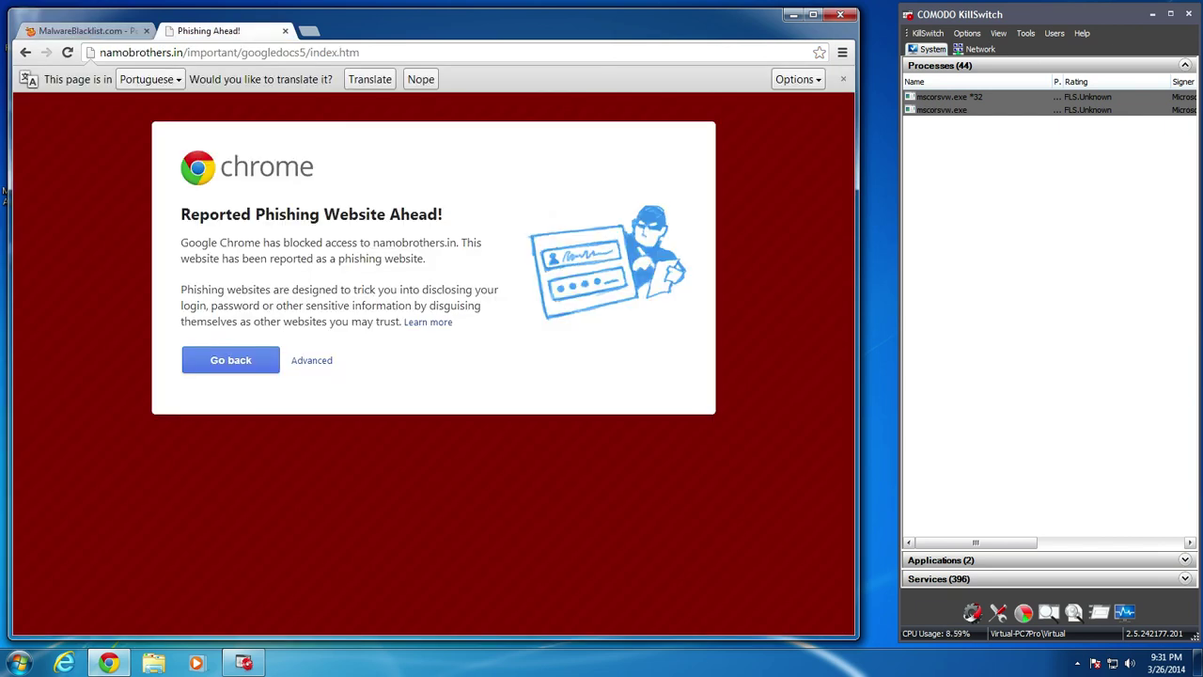
click(231, 52)
click(231, 53)
triple_click(231, 52)
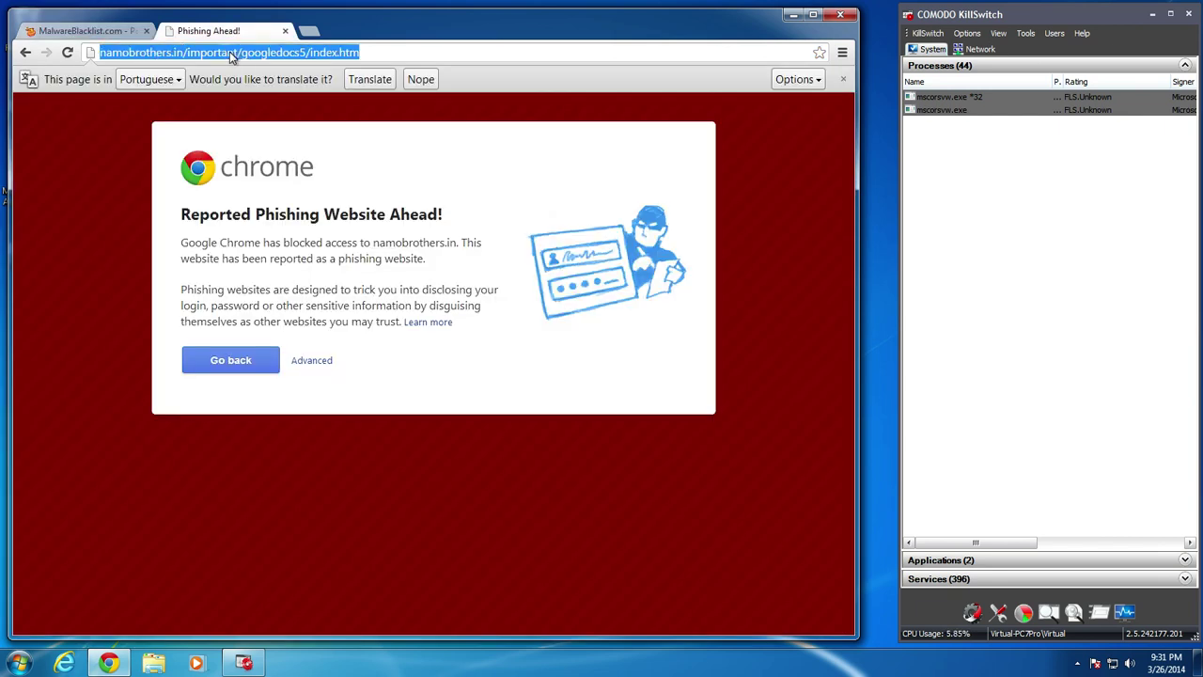
key(ctrl+v)
key(Return)
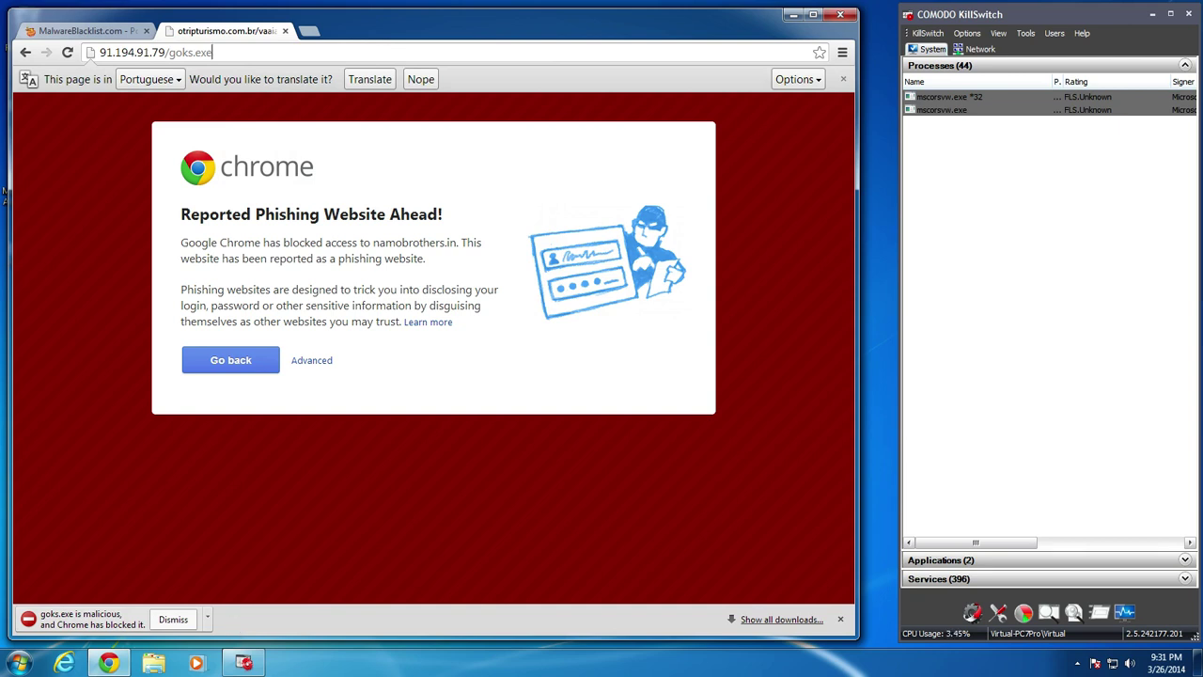
click(186, 622)
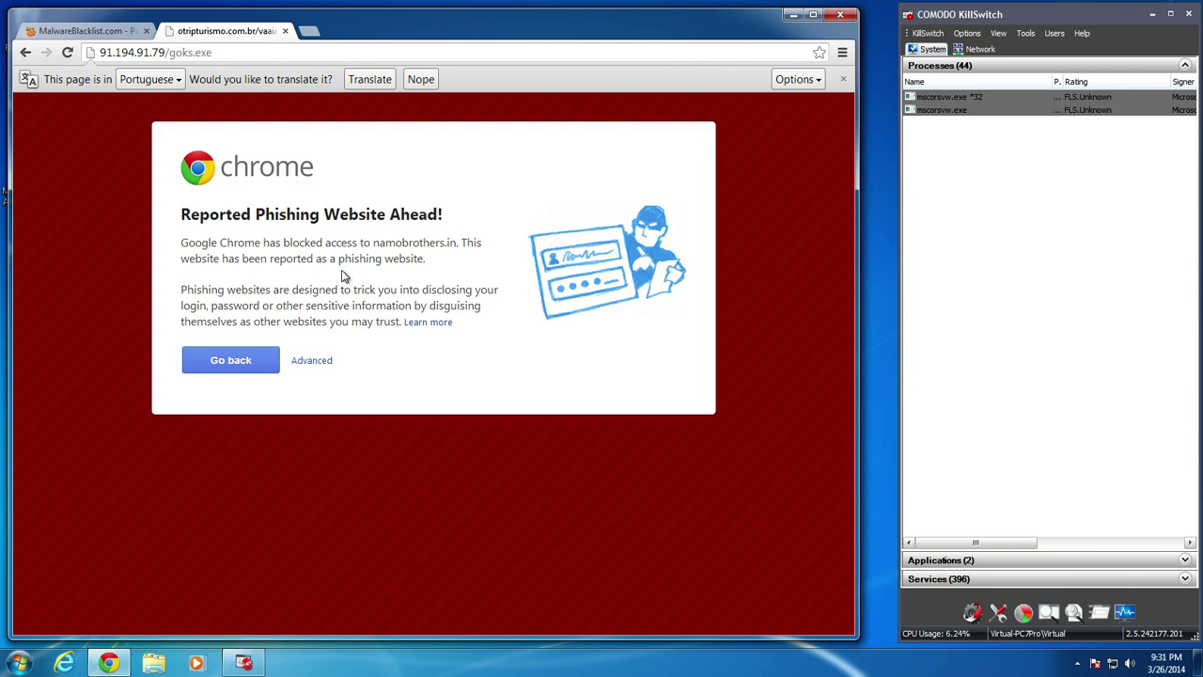
click(286, 32)
Close Chrome and COMODO KillSwitch, launch Malwarebytes as administrator, and start a Threat Scan
click(839, 15)
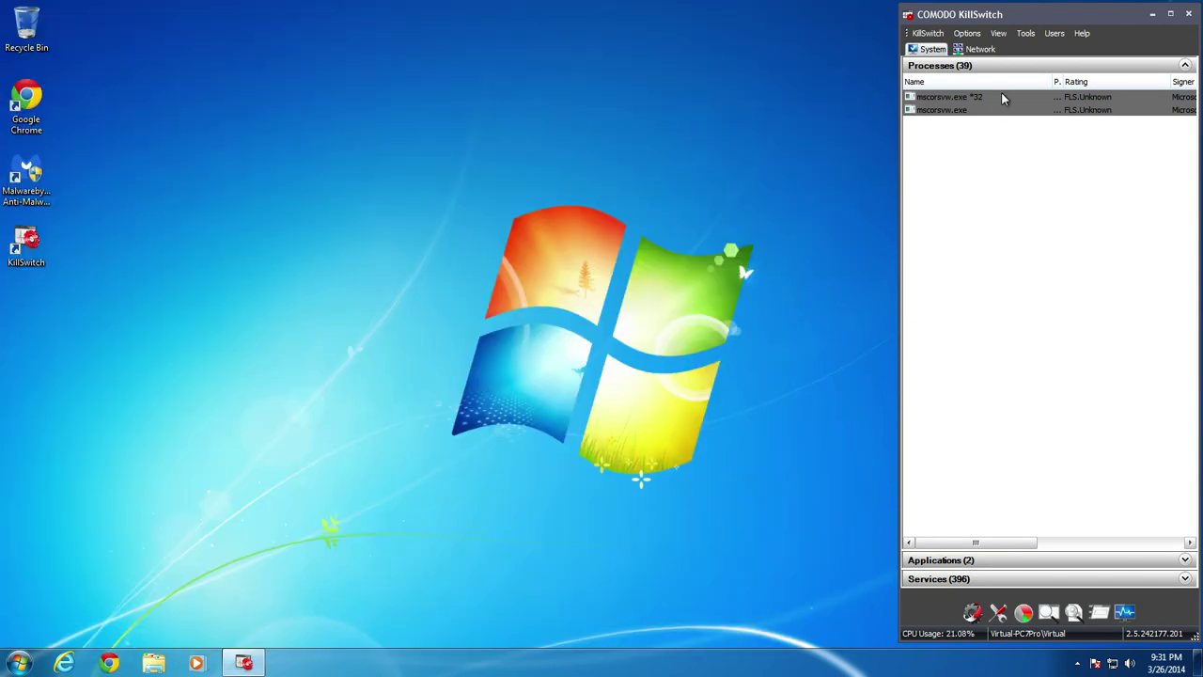
click(1186, 14)
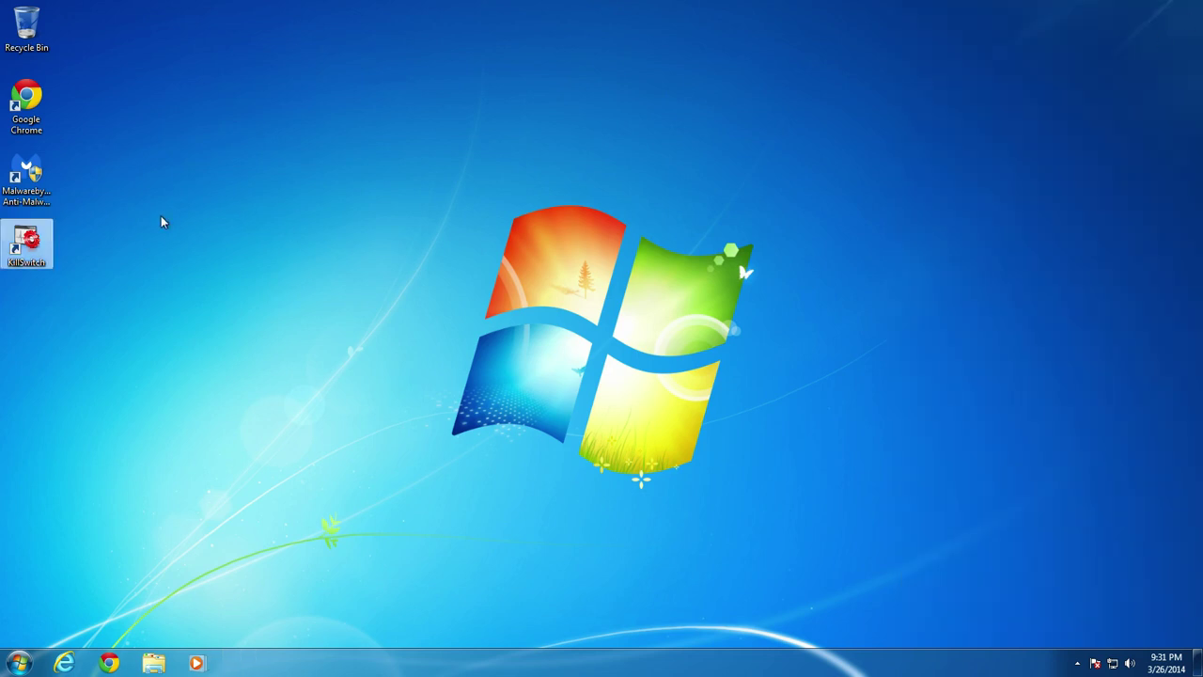
double_click(26, 179)
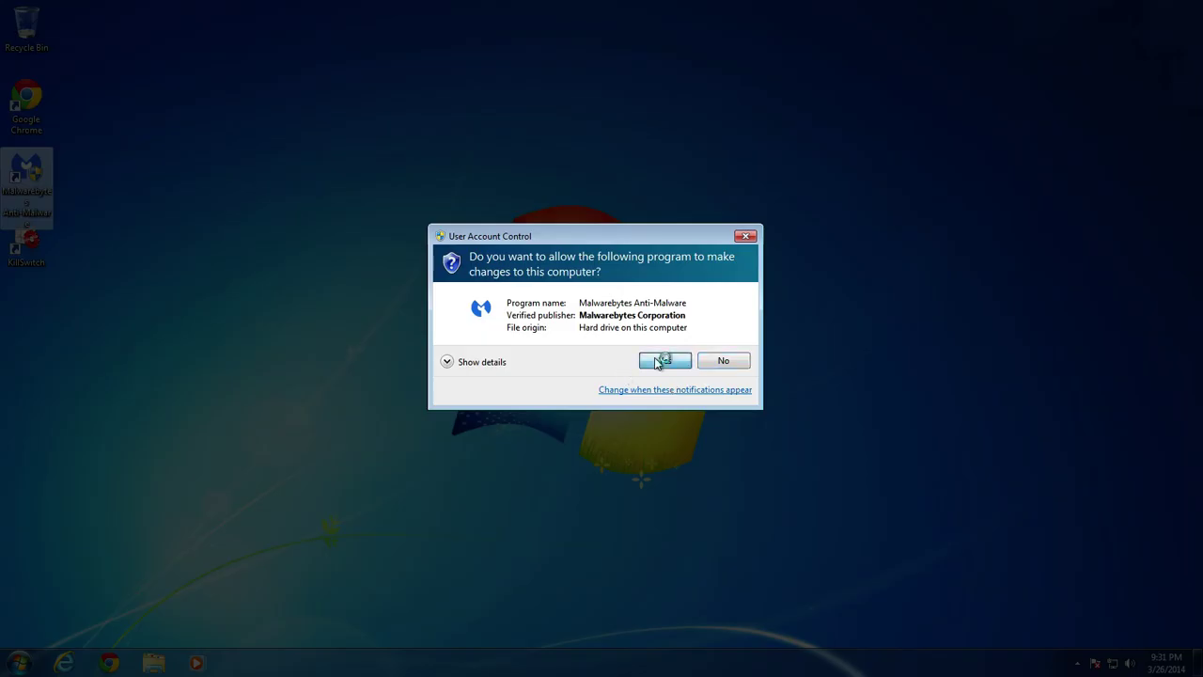
click(658, 358)
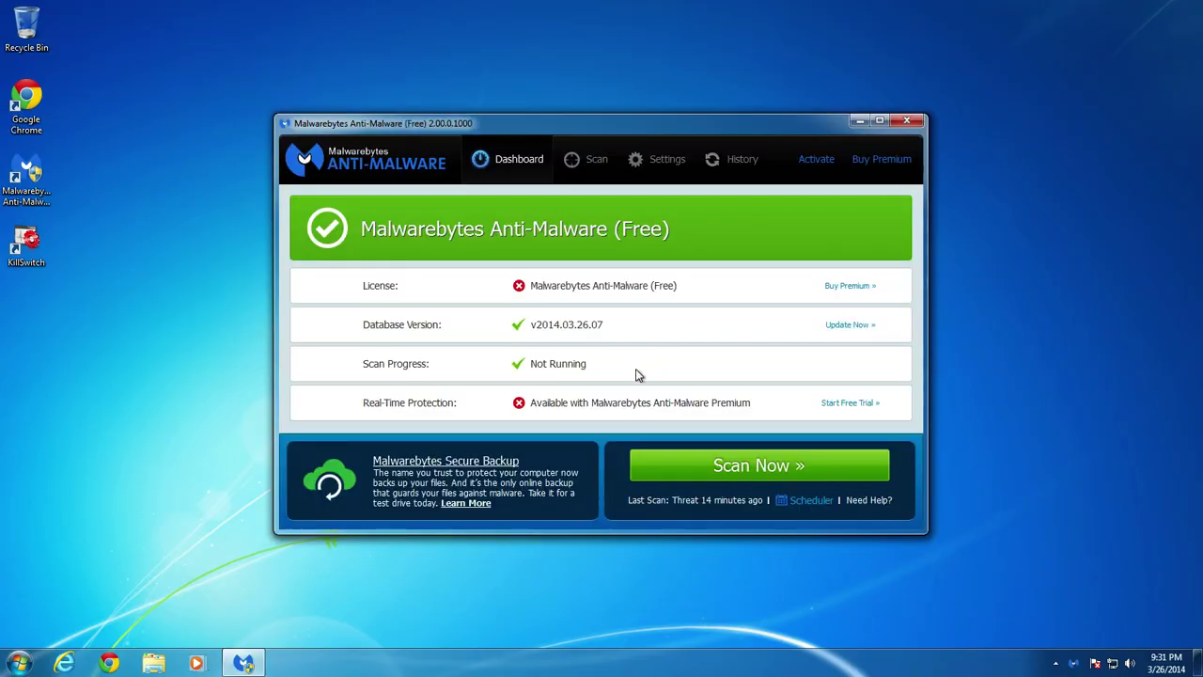
click(588, 159)
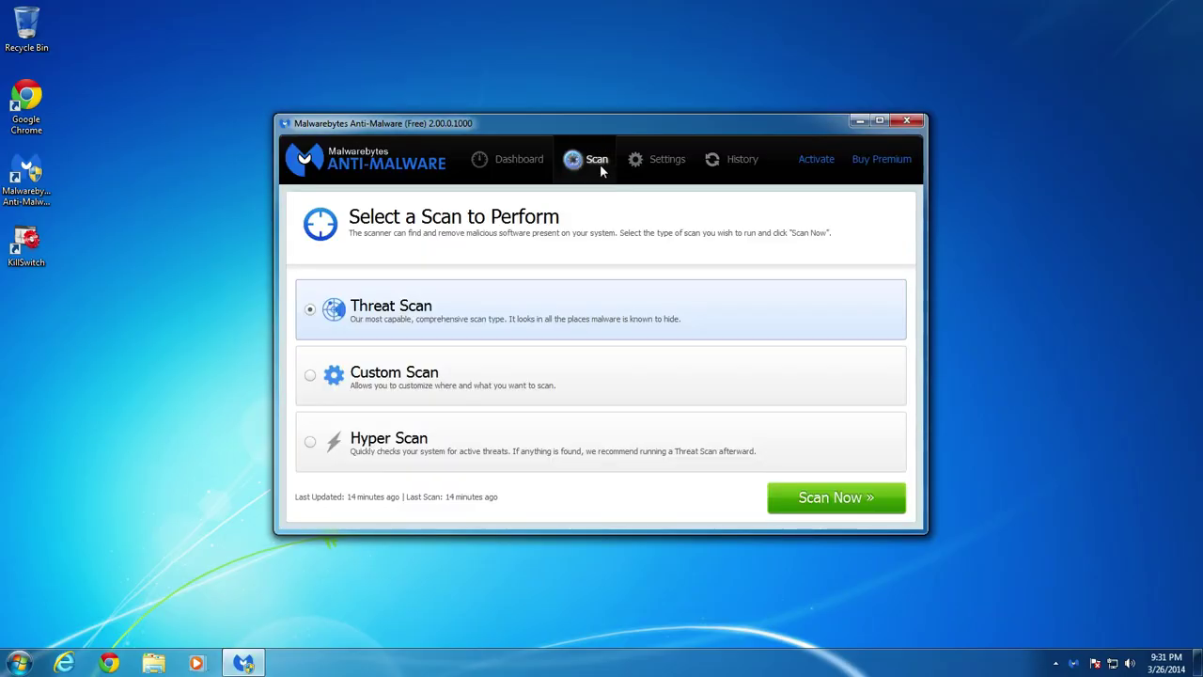
click(837, 499)
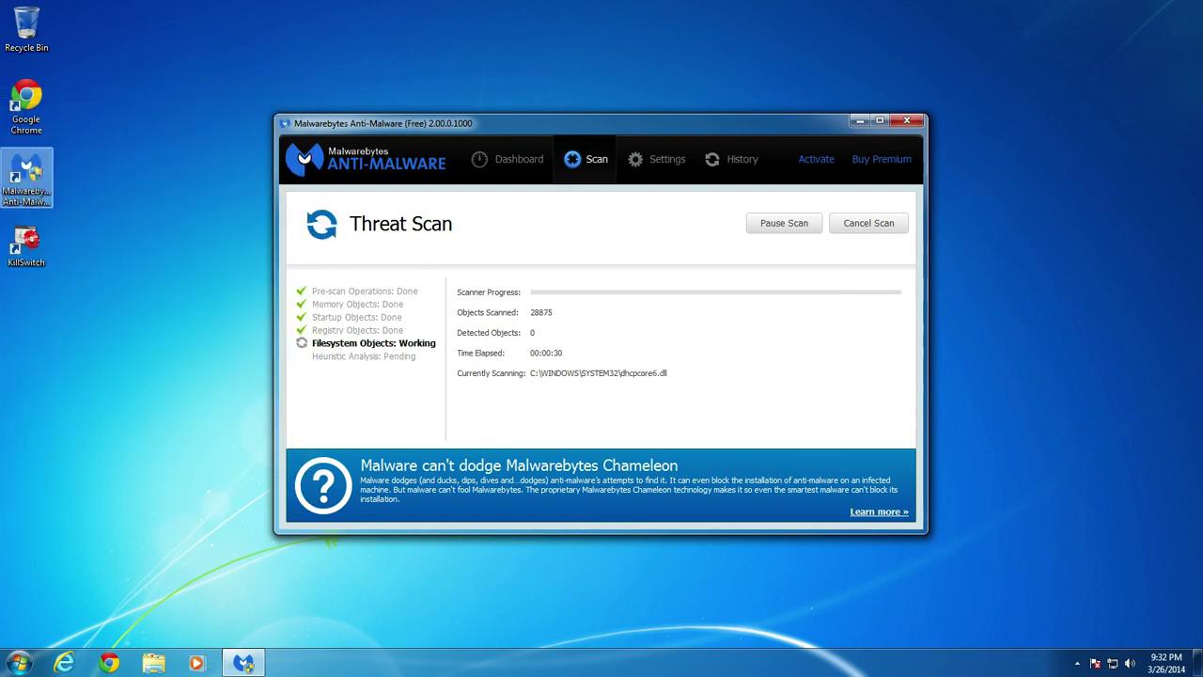
Review the 15-line Notepad results list, then move Notepad aside to reveal the Malwarebytes scan
drag(414, 94, 450, 120)
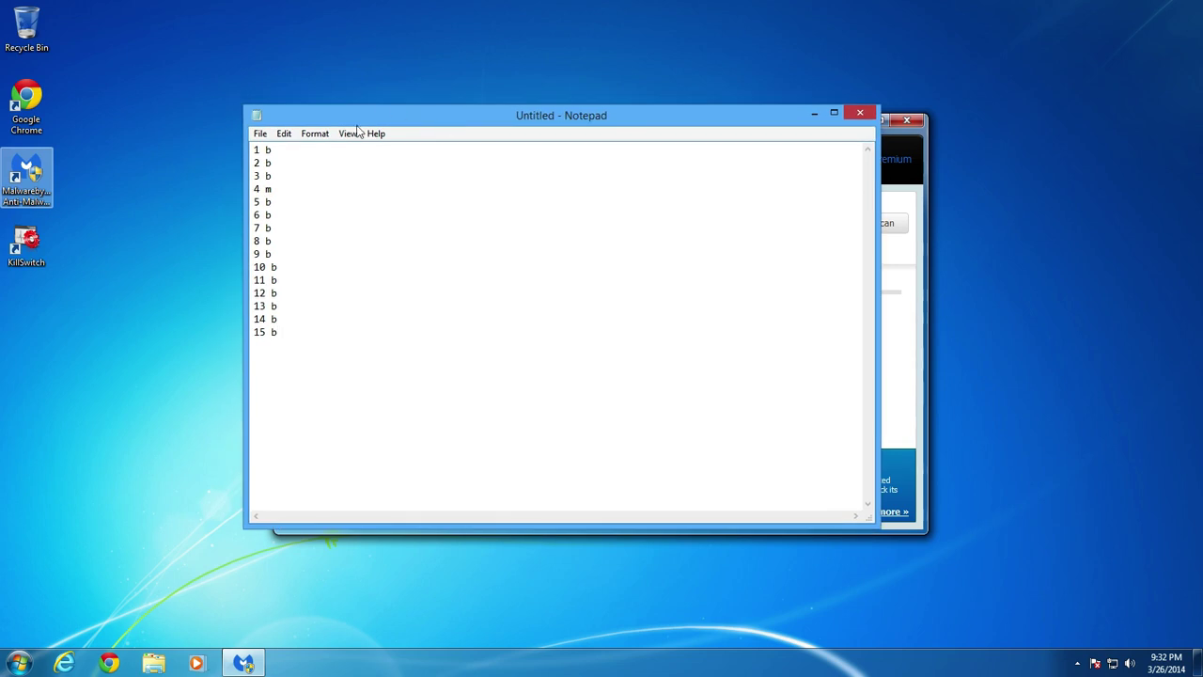
shift+click(294, 272)
key(shift+Up)
key(shift+Up)
key(shift+Up)
key(shift+Up)
key(shift+Up)
key(shift+Up)
key(shift+Up)
key(shift+Up)
key(shift+Up)
key(shift+Up)
click(320, 192)
drag(501, 114, 404, 140)
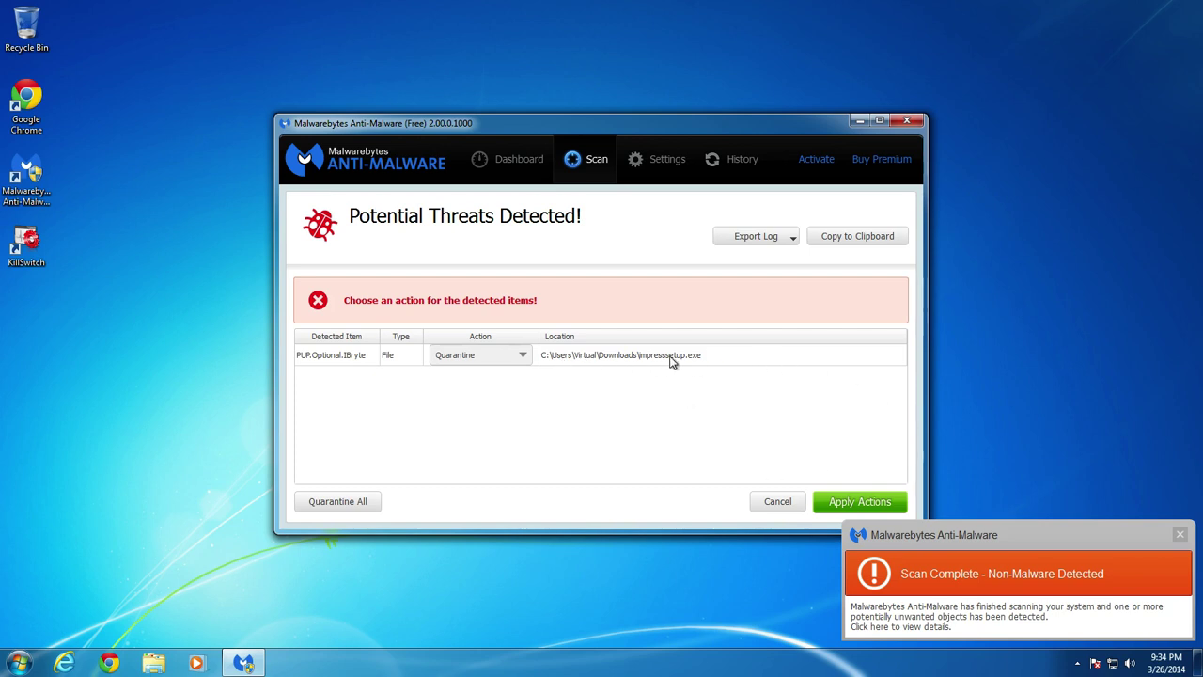
Dismiss the scan-complete notification and bring the Malwarebytes removal dialog back into focus
click(1180, 535)
click(1078, 664)
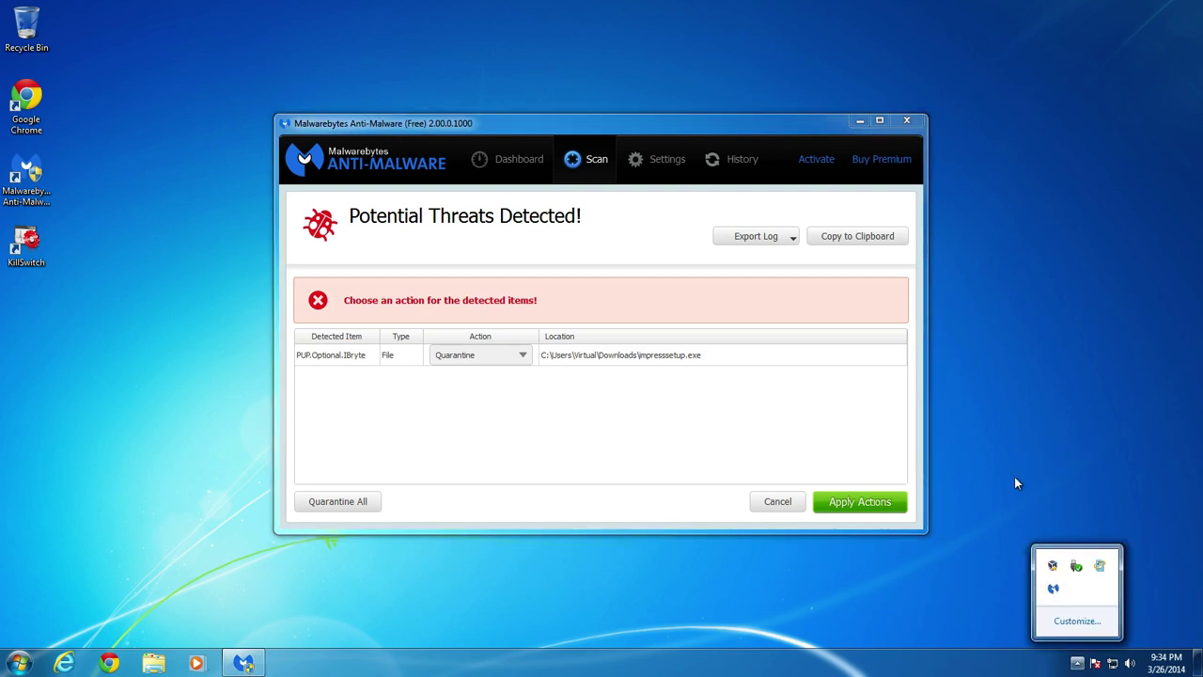
click(675, 129)
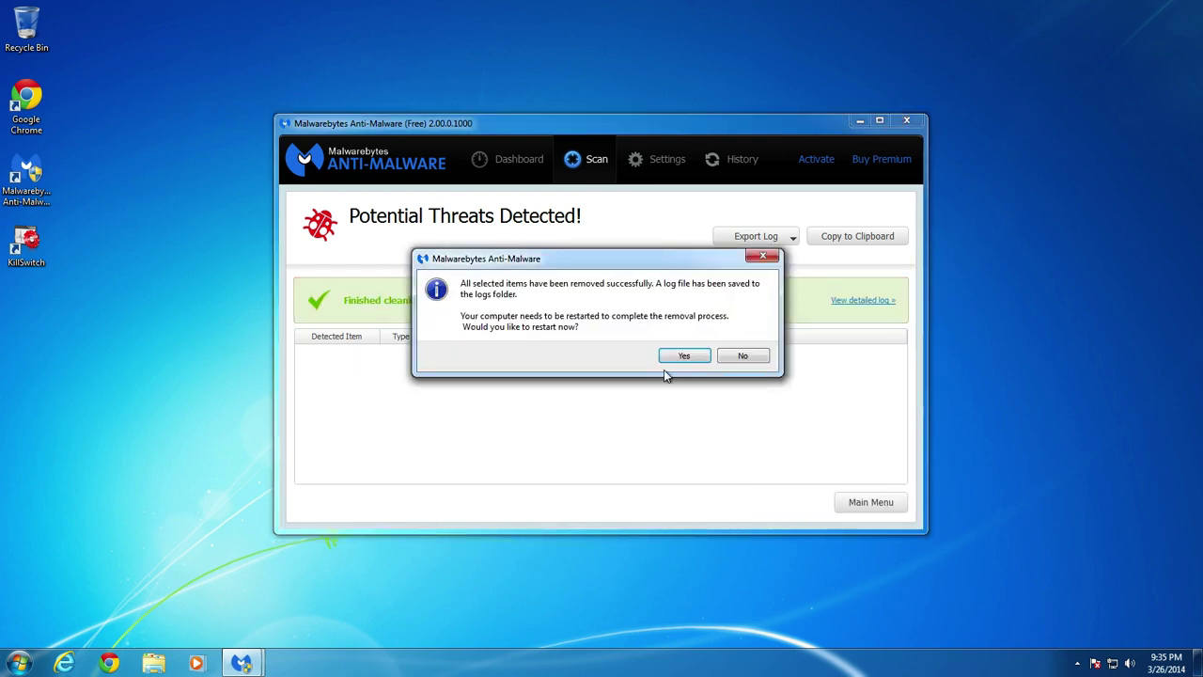
click(1077, 663)
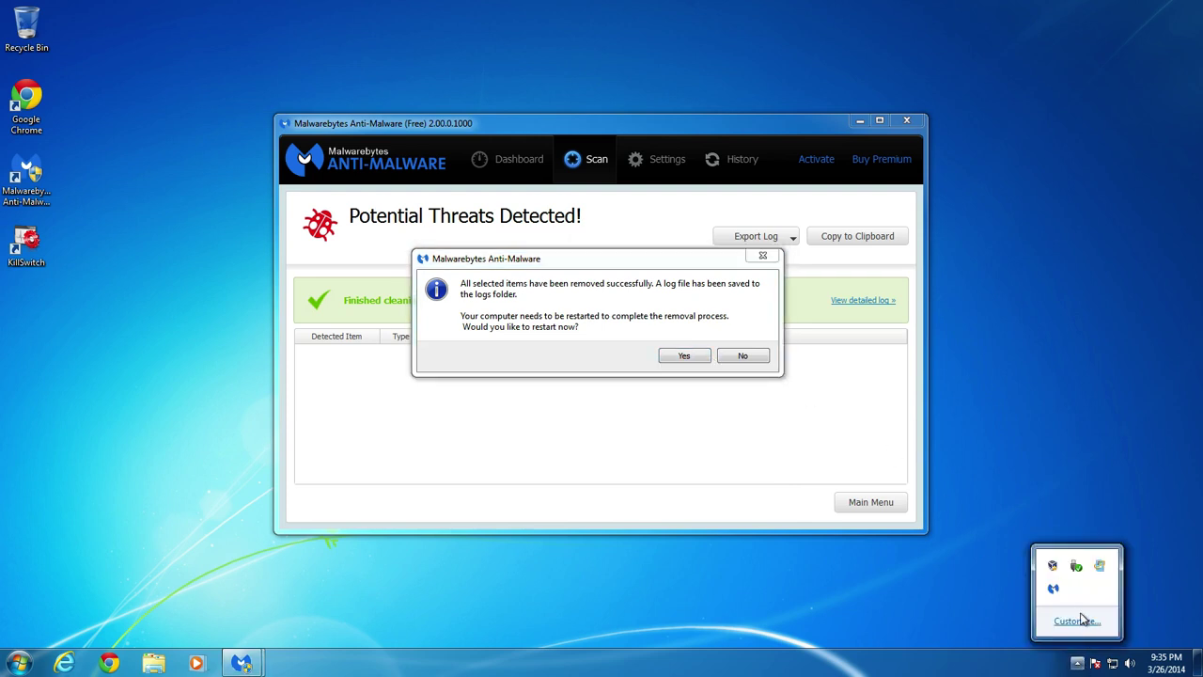
click(656, 272)
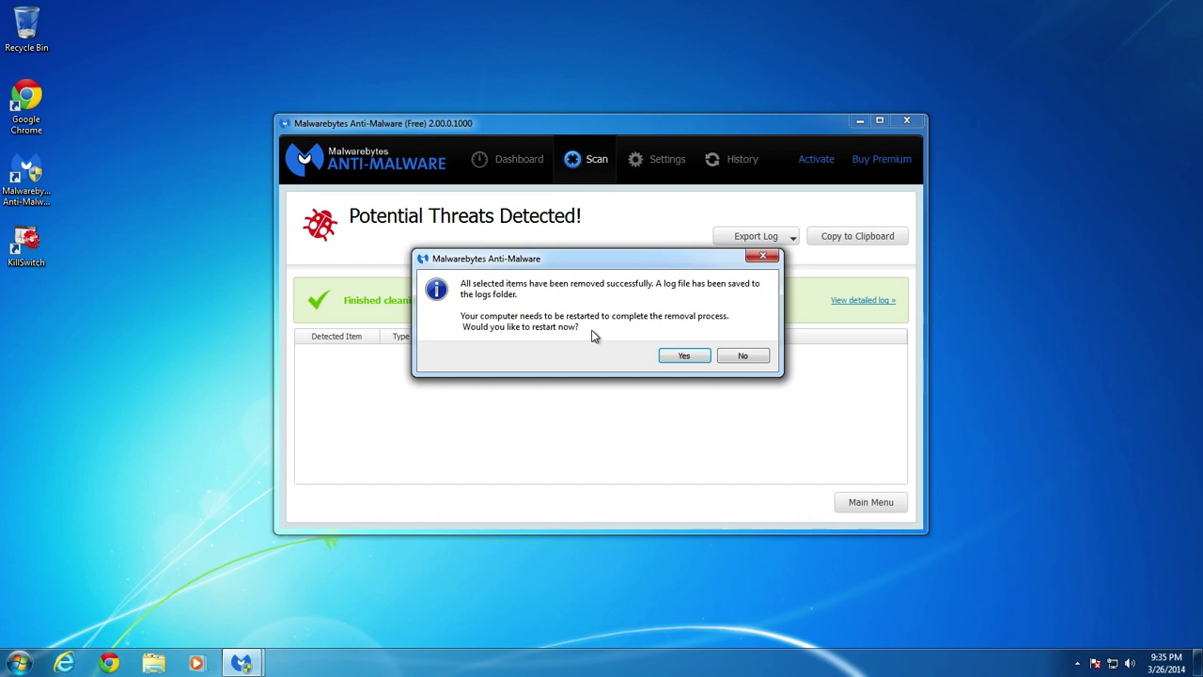
Accept the restart prompt so Windows reboots to finish removing the PUP
click(686, 355)
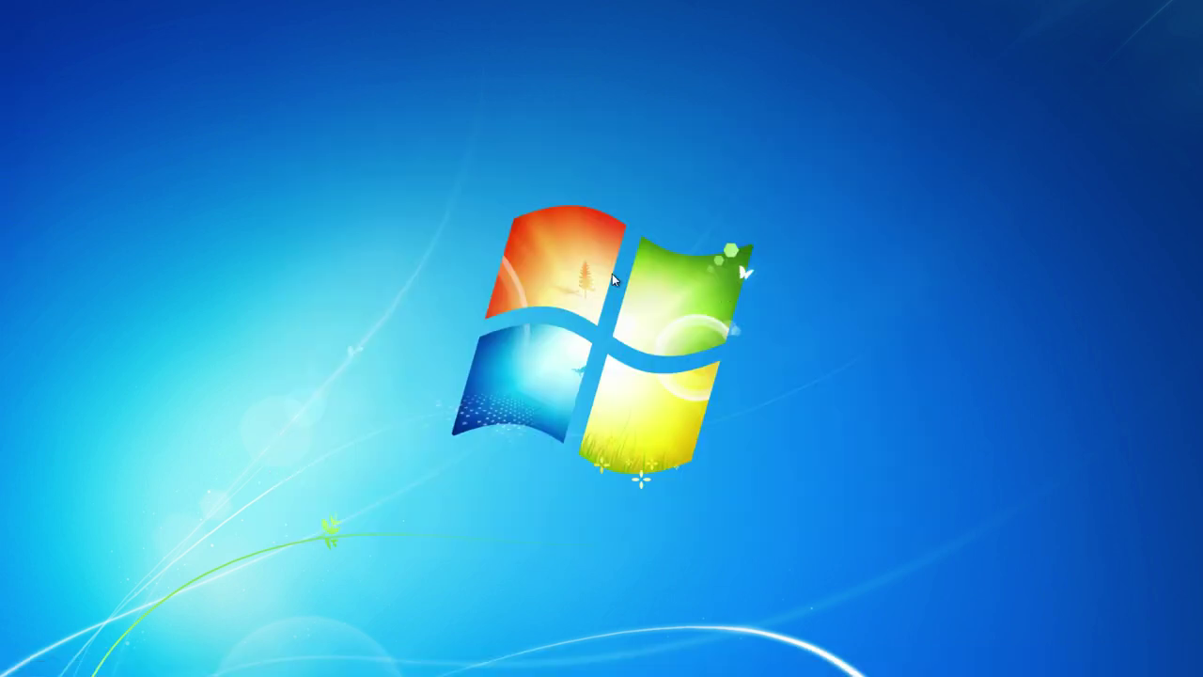